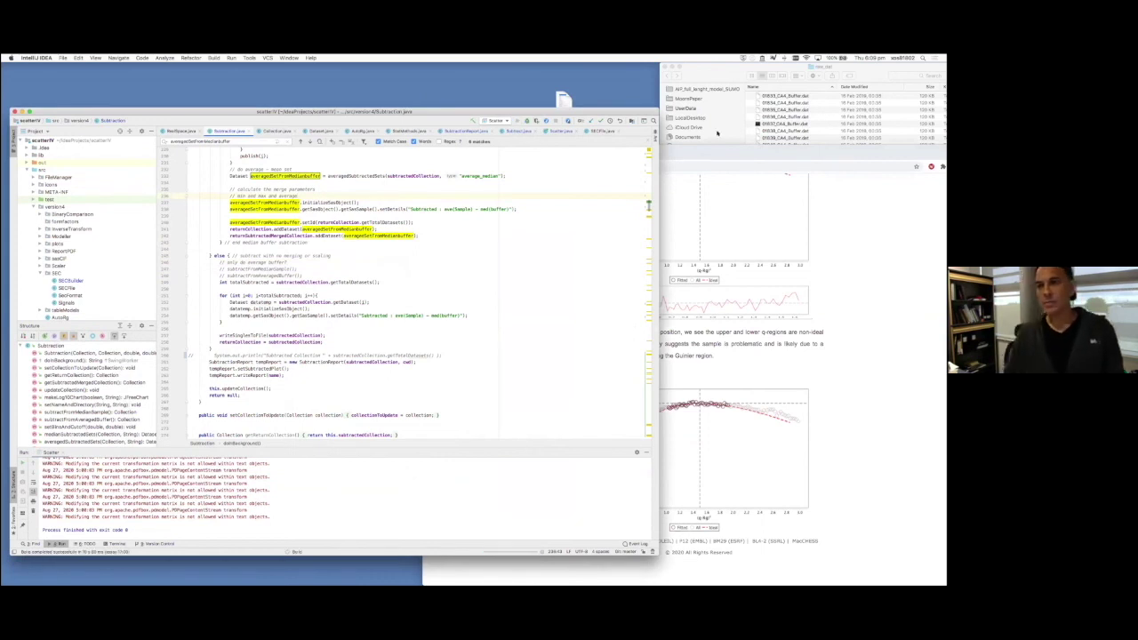
Switch to Finder and place the folder window holding the mabs_sec_2 .dat files beside the tutorial browser window
left_click(707, 133)
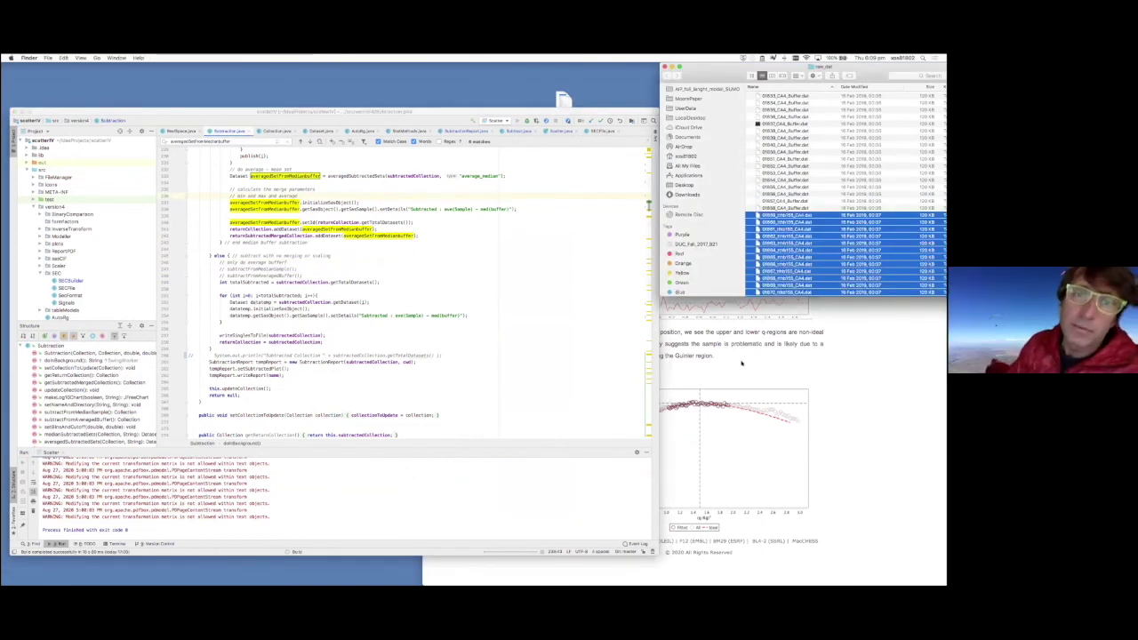
left_click(733, 337)
left_click_drag(572, 153, 320, 118)
left_click(736, 379)
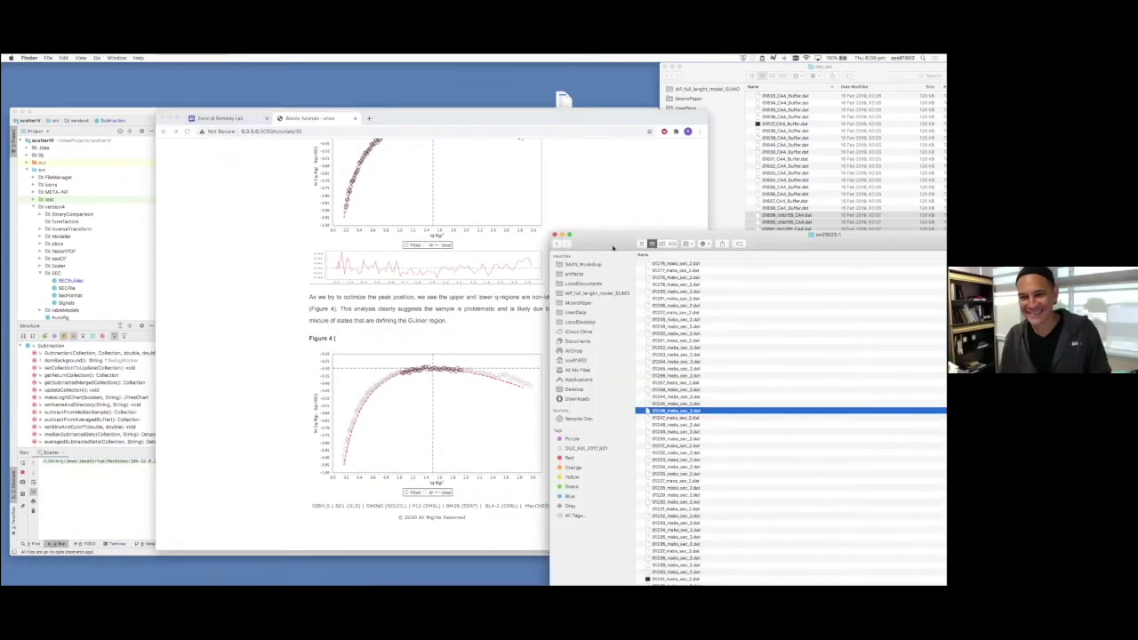
left_click_drag(713, 205, 815, 117)
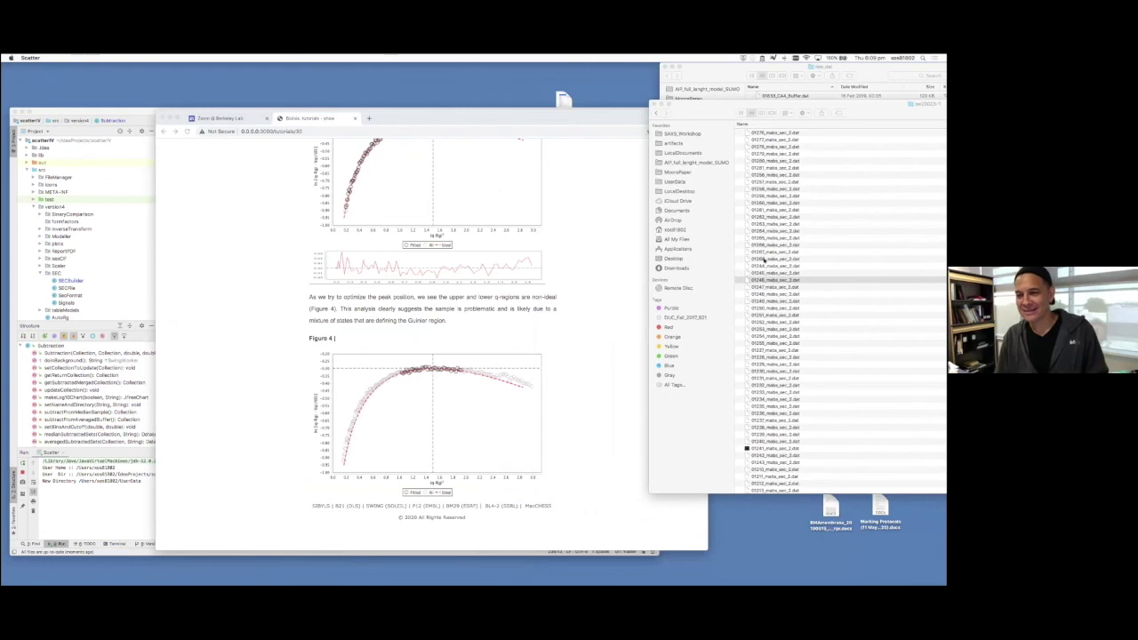
Switch to the newly launched Scatter window, reposition and enlarge it, and open its SEC module
key("super+Tab")
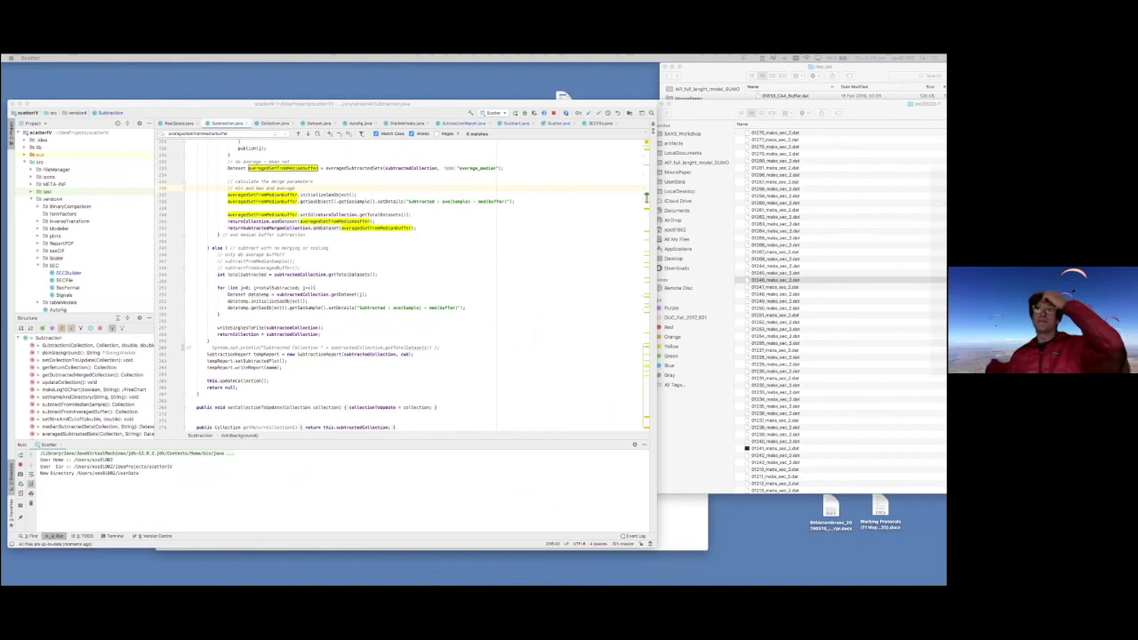
left_click_drag(374, 187, 329, 135)
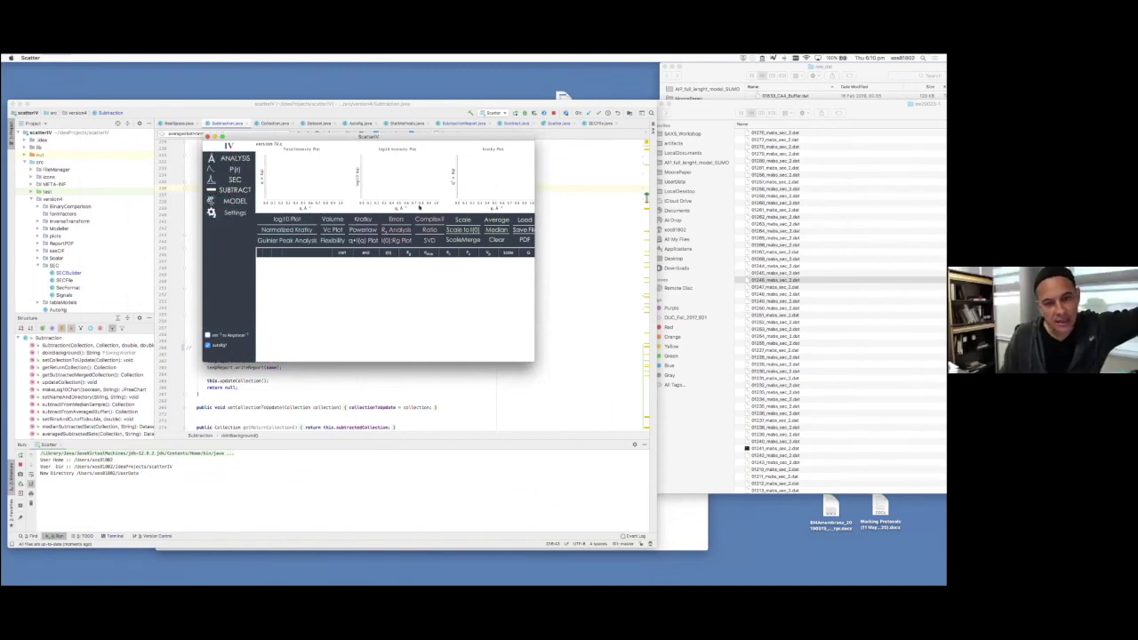
left_click_drag(534, 362, 622, 418)
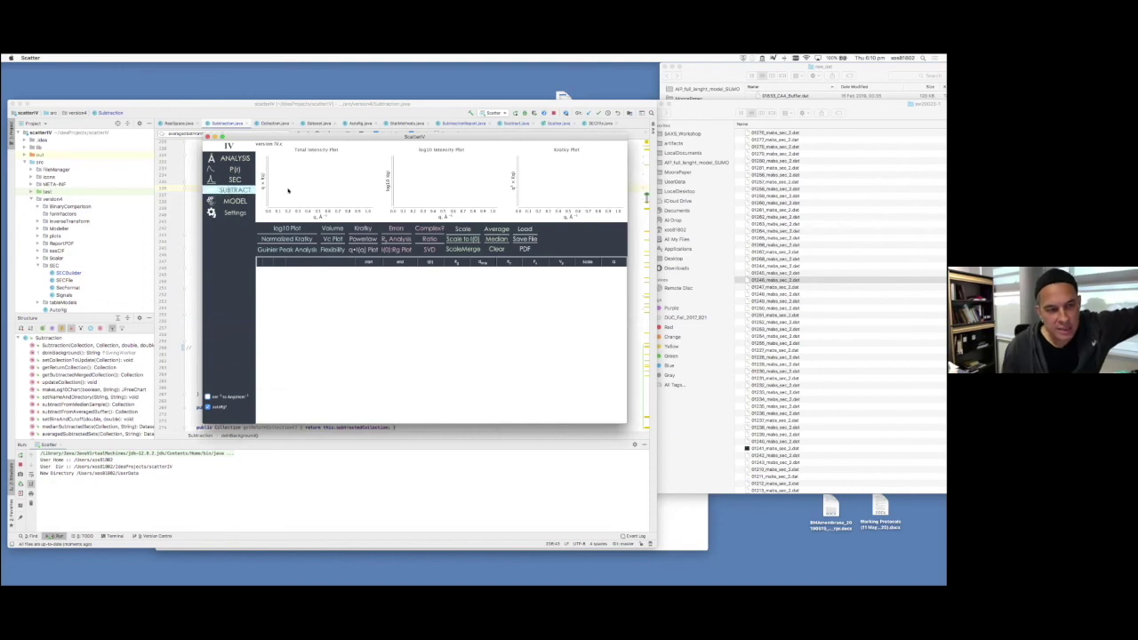
left_click(234, 181)
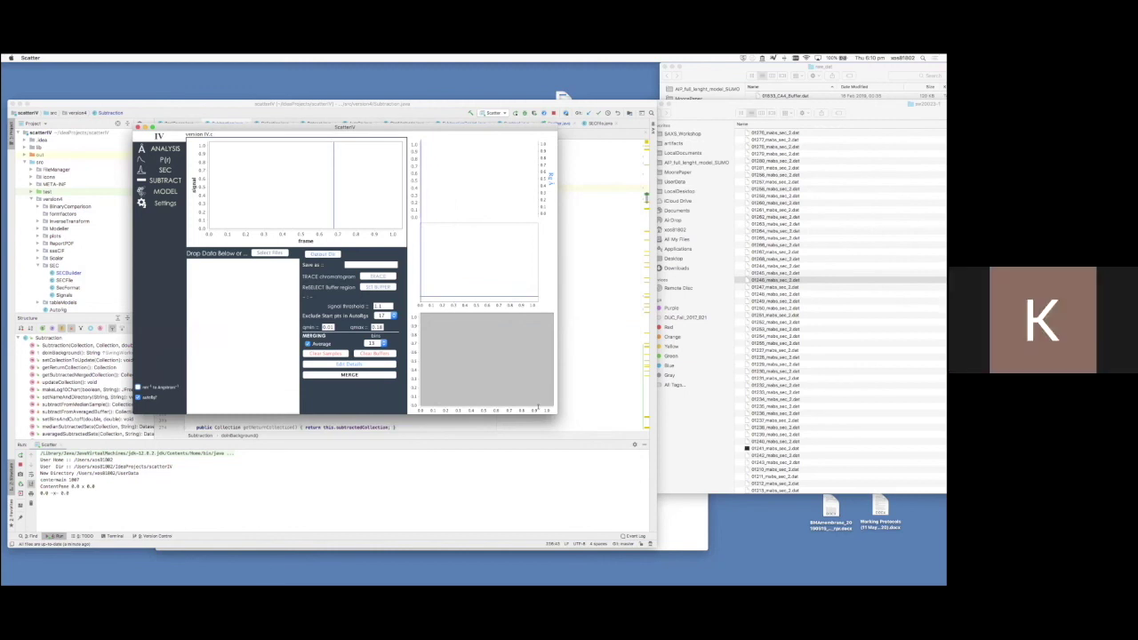
Enlarge the Scatter window to nearly full screen height, leaving part of the data file list uncovered
left_click_drag(588, 446, 767, 588)
left_click_drag(411, 127, 281, 65)
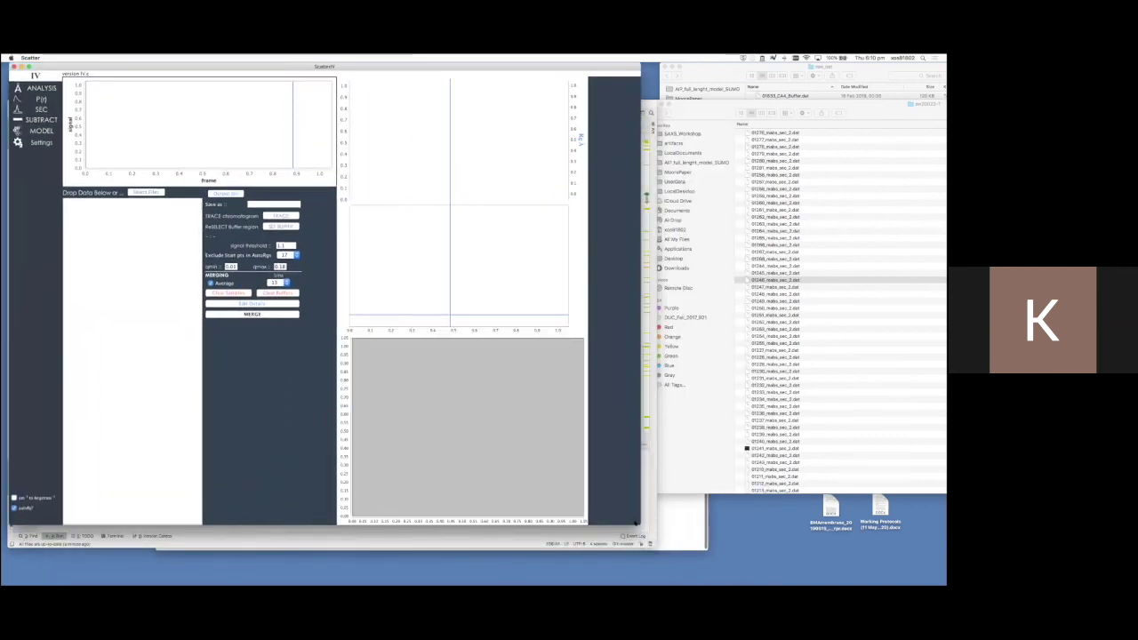
left_click_drag(653, 547, 679, 575)
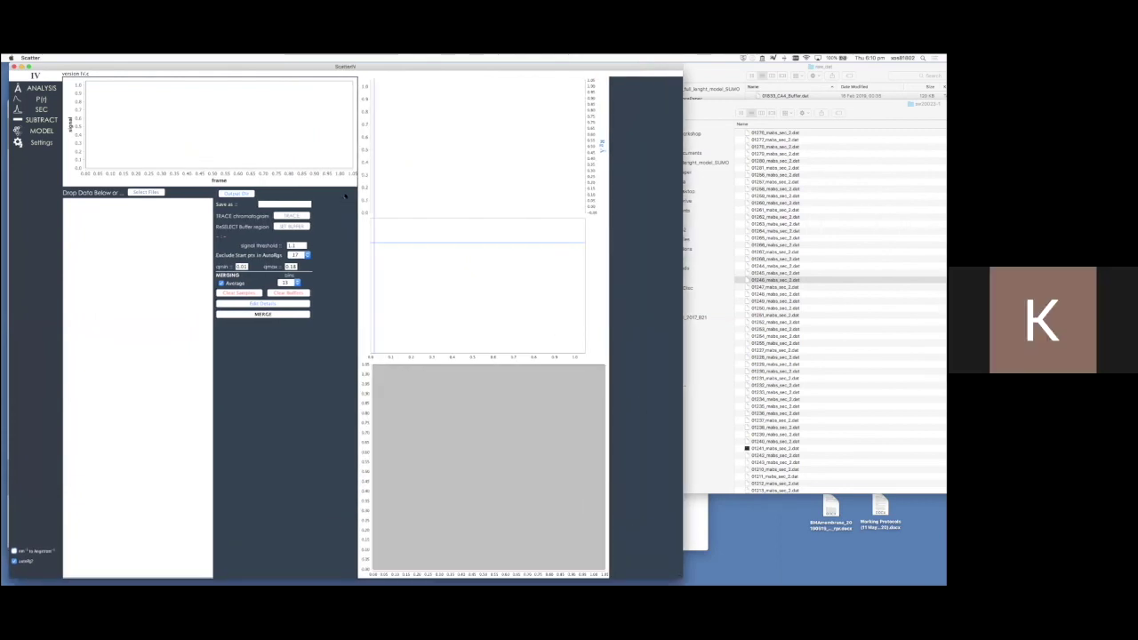
left_click_drag(690, 248, 749, 237)
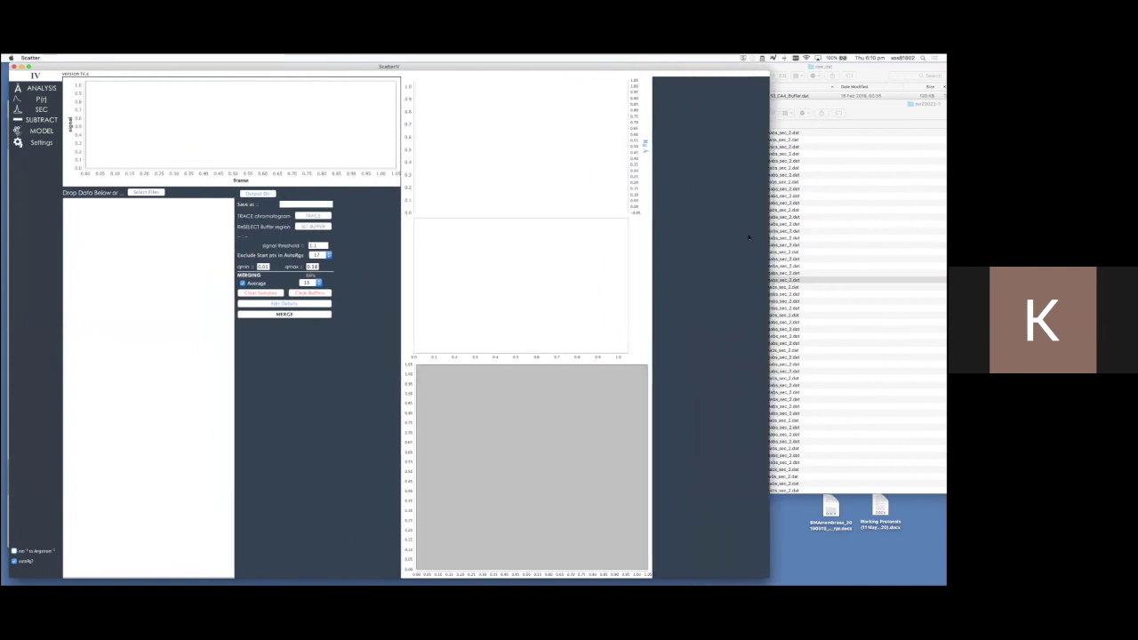
Load the mabs_sec_2 data series from the Finder folder into Scatter's SEC data list
scroll(837, 166, "down", 1)
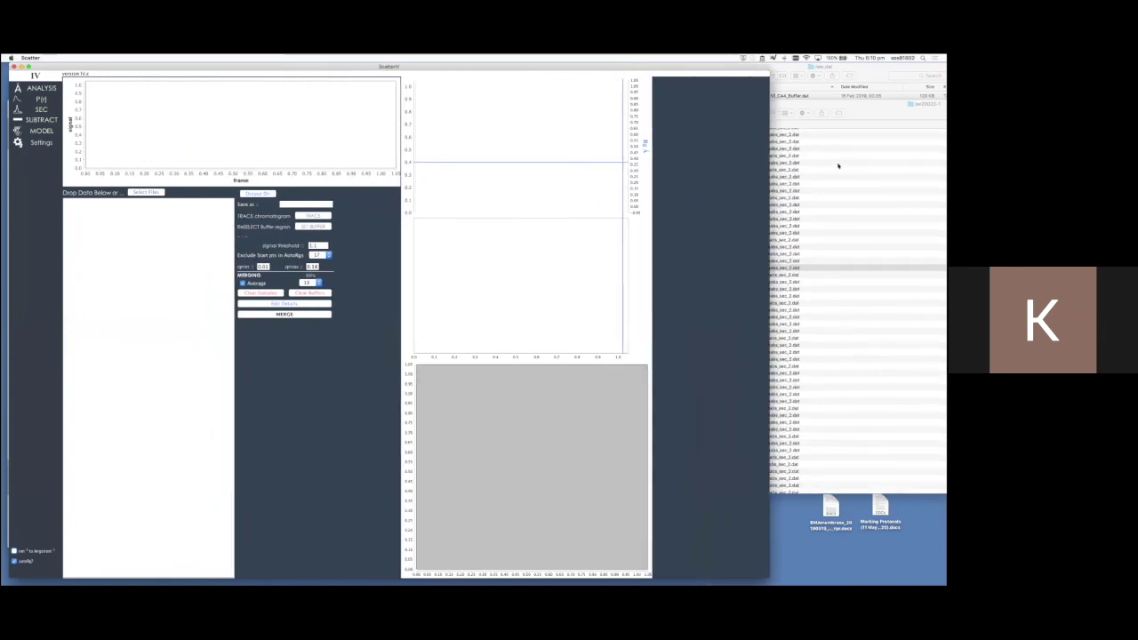
left_click(818, 111)
left_click_drag(706, 118, 701, 130)
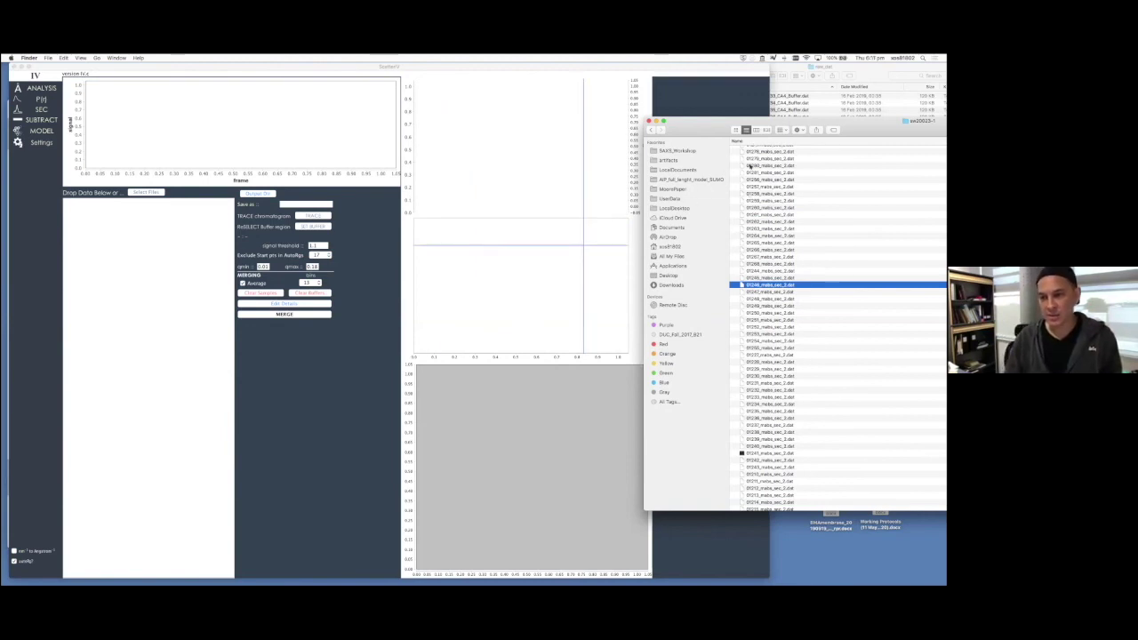
scroll(771, 250, "down", 1)
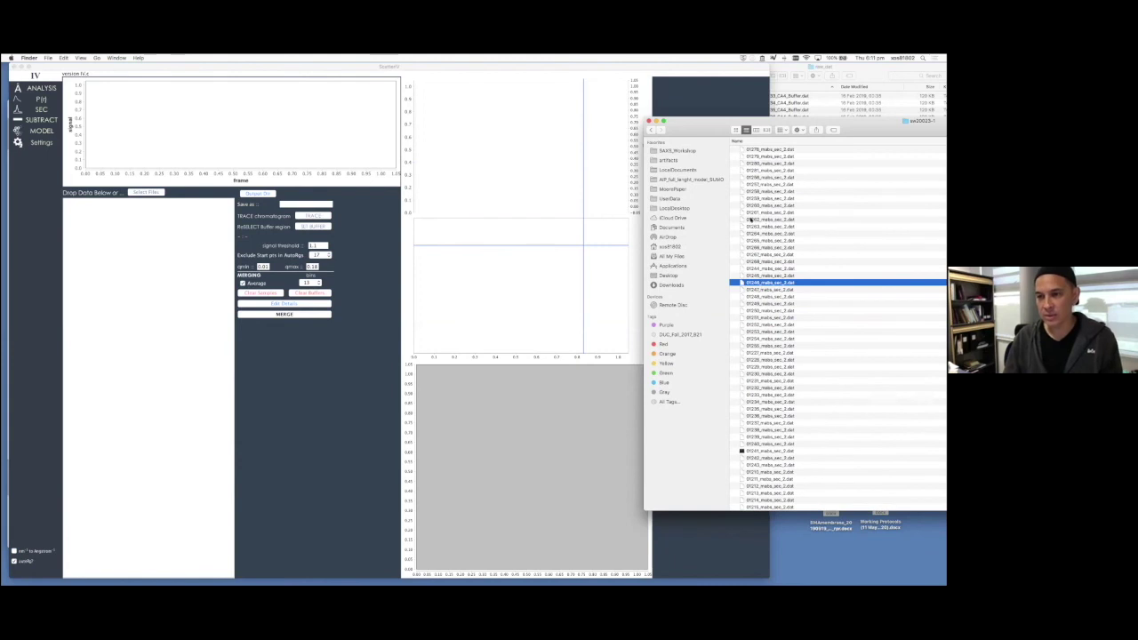
left_click(750, 219)
left_click_drag(771, 219, 180, 275)
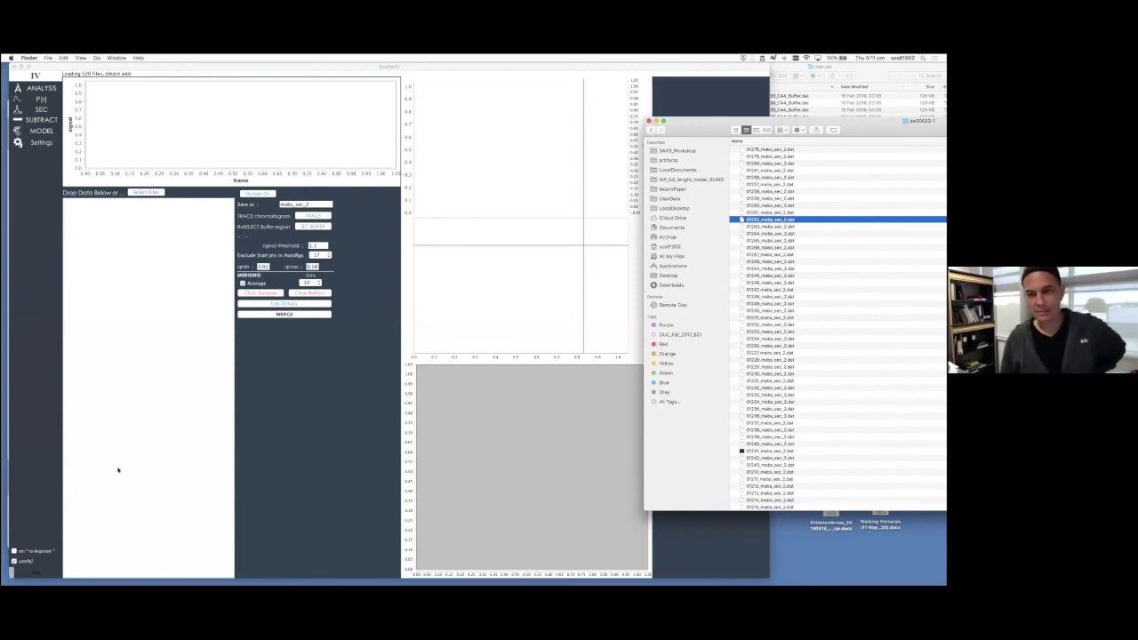
left_click_drag(693, 129, 748, 129)
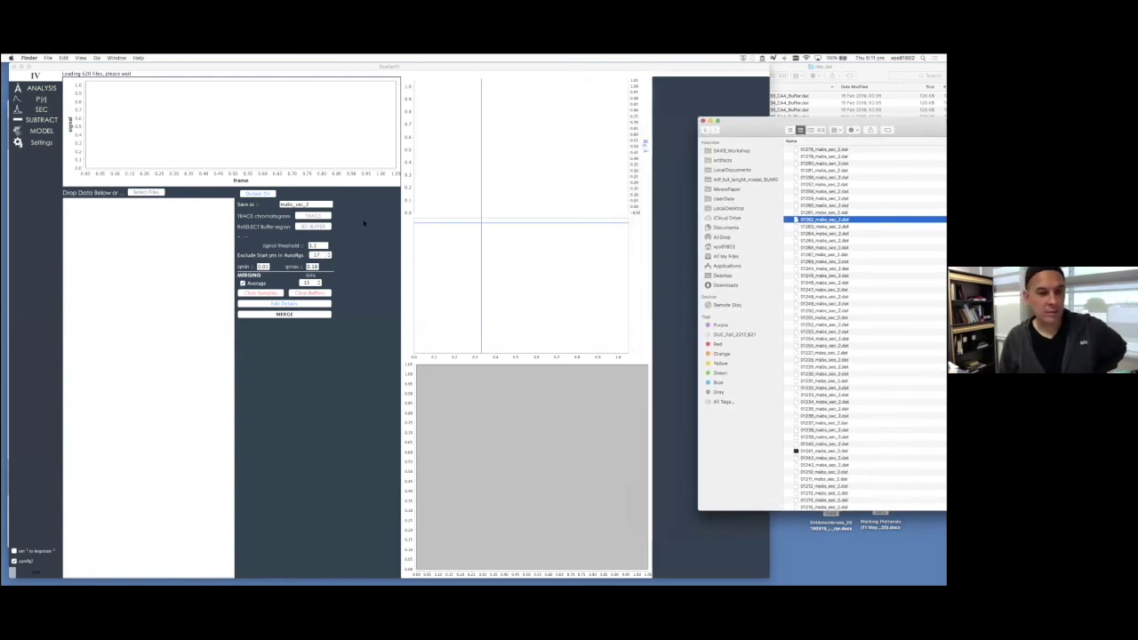
left_click_drag(288, 65, 283, 66)
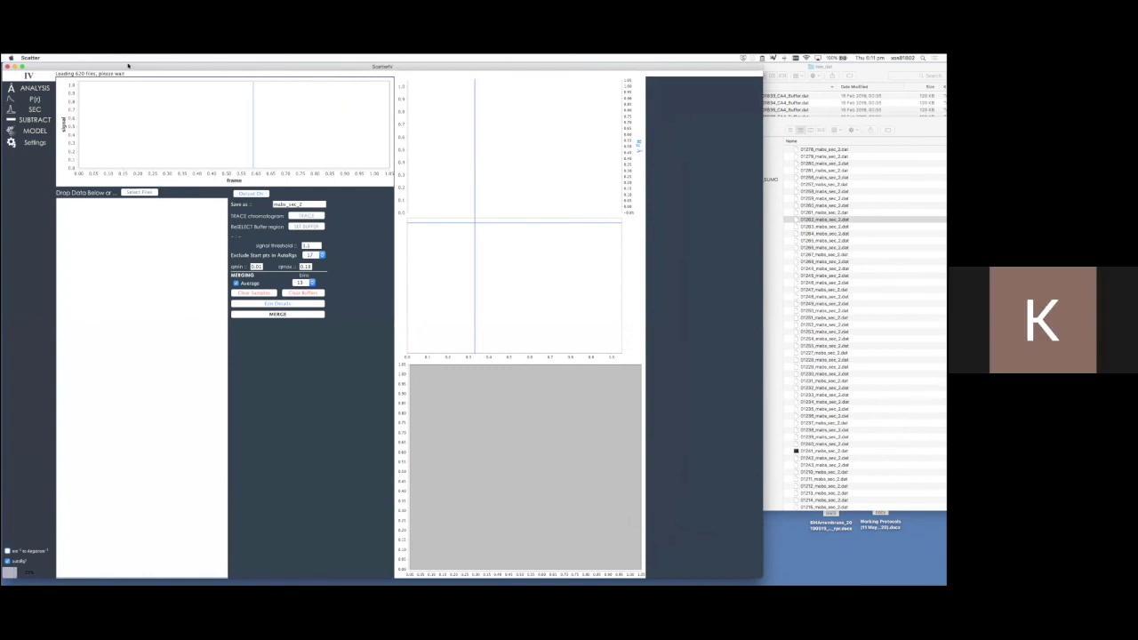
left_click_drag(133, 64, 156, 63)
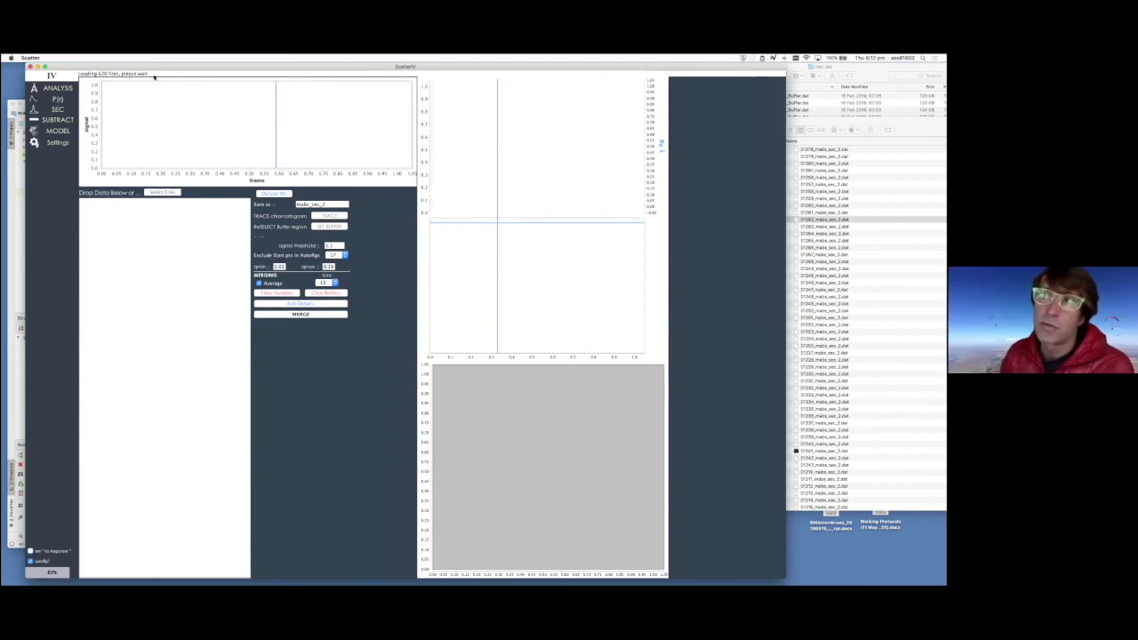
left_click(150, 153)
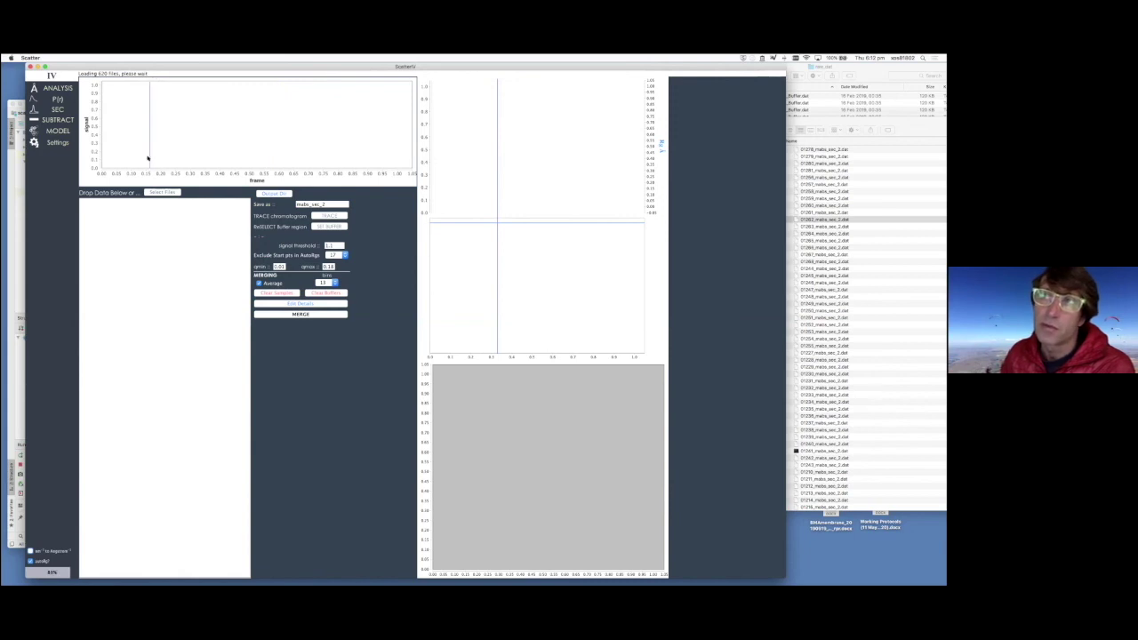
left_click_drag(148, 159, 139, 159)
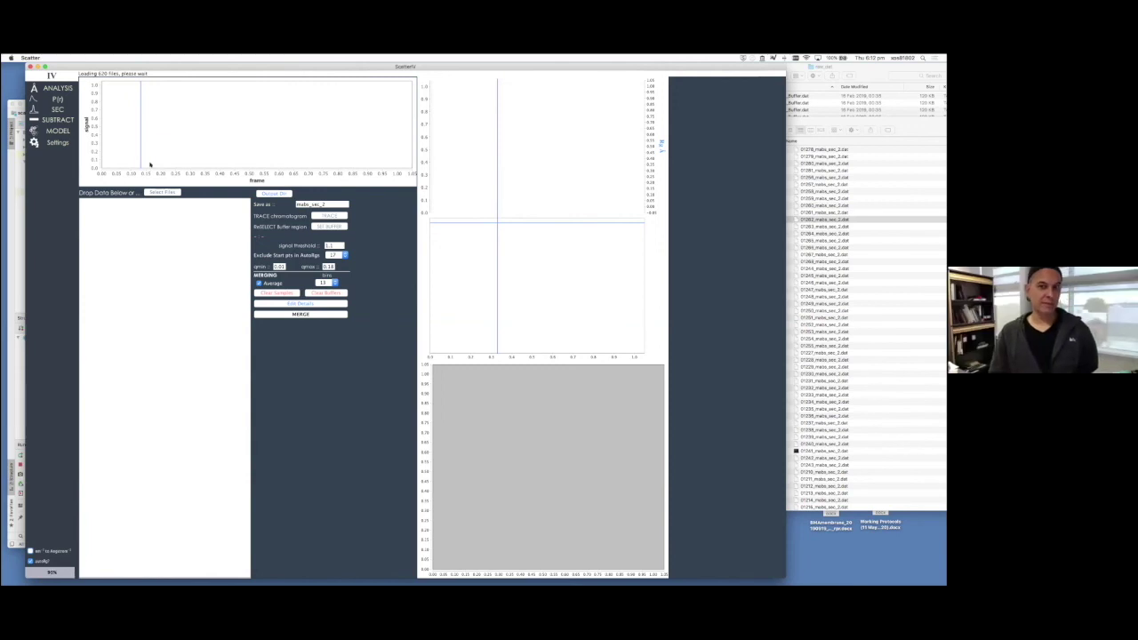
left_click_drag(115, 65, 100, 64)
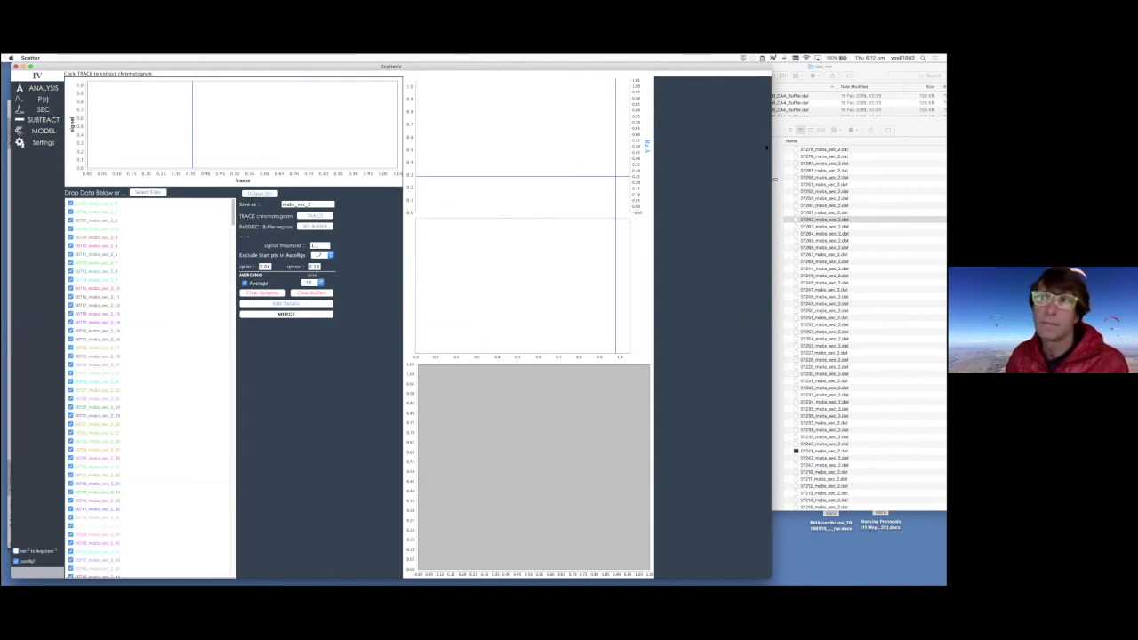
Trace the mabs_sec_2 chromatogram and set the flat baseline from about frame 35 to 355 as the buffer region
left_click_drag(772, 132, 757, 194)
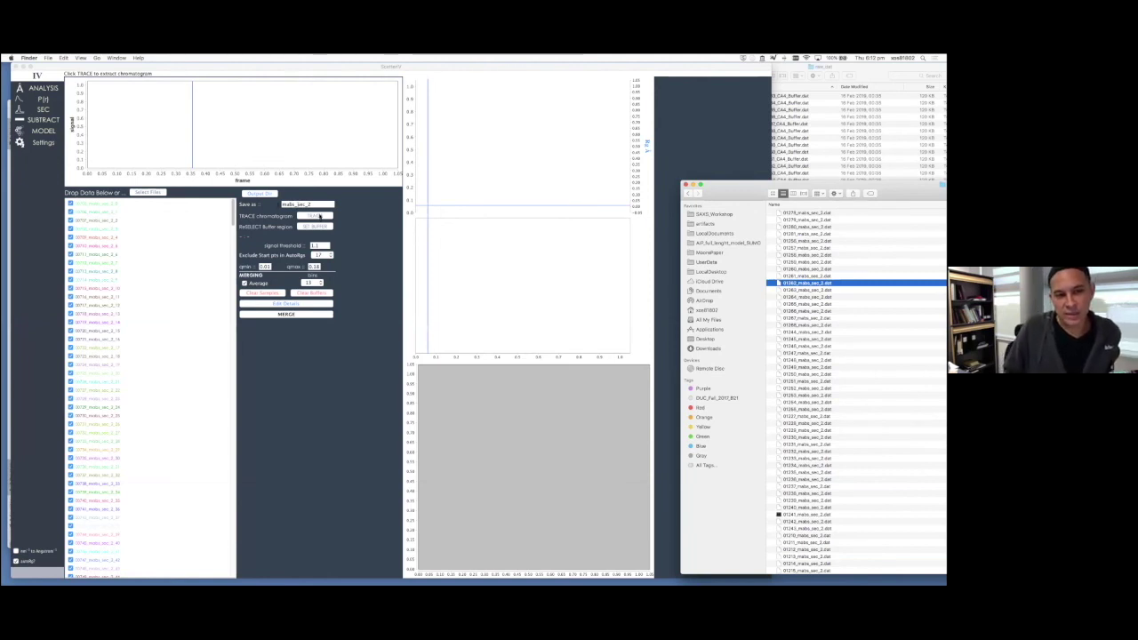
left_click(365, 210)
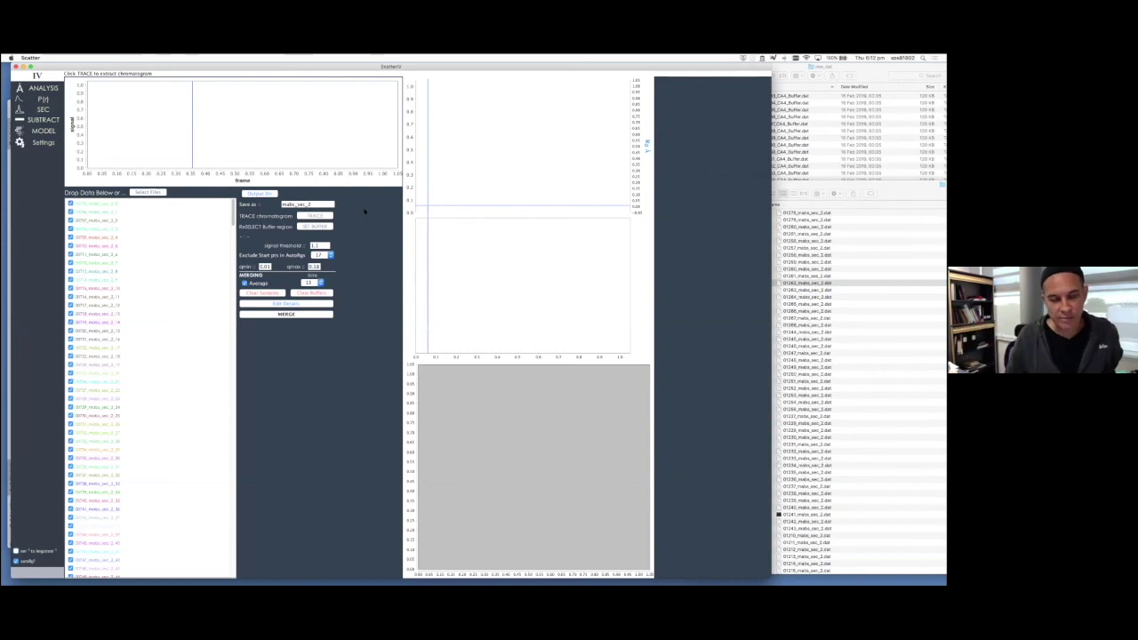
left_click(318, 215)
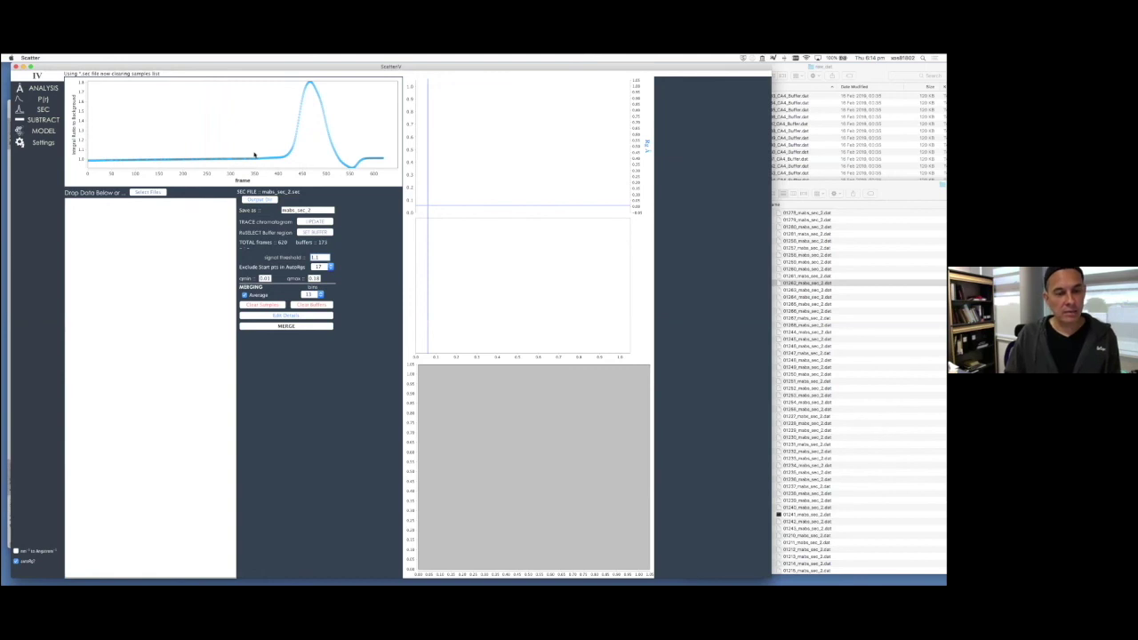
left_click_drag(259, 145, 259, 104)
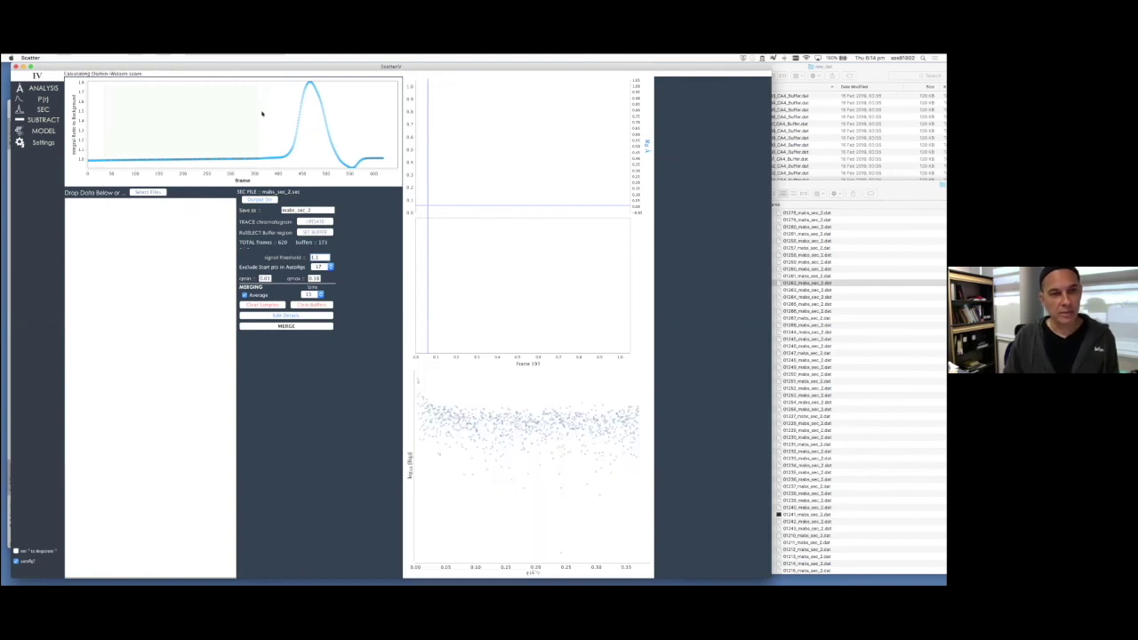
left_click(304, 231)
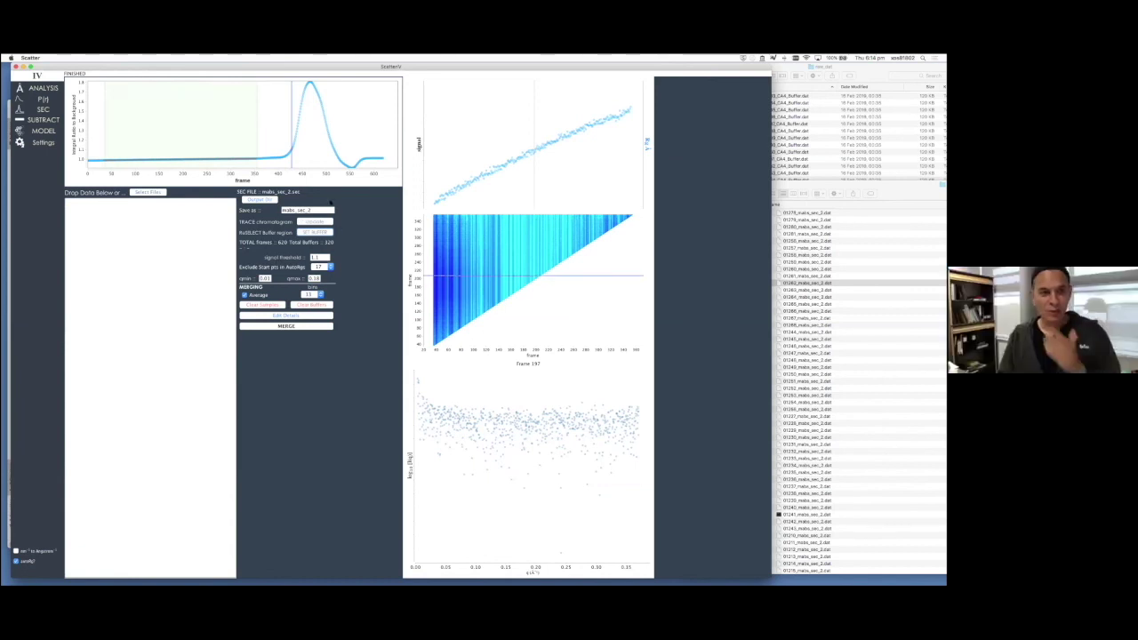
Select the elution peak in the chromatogram, from about frame 390 to 520, as the sample region to analyse
left_click(348, 155)
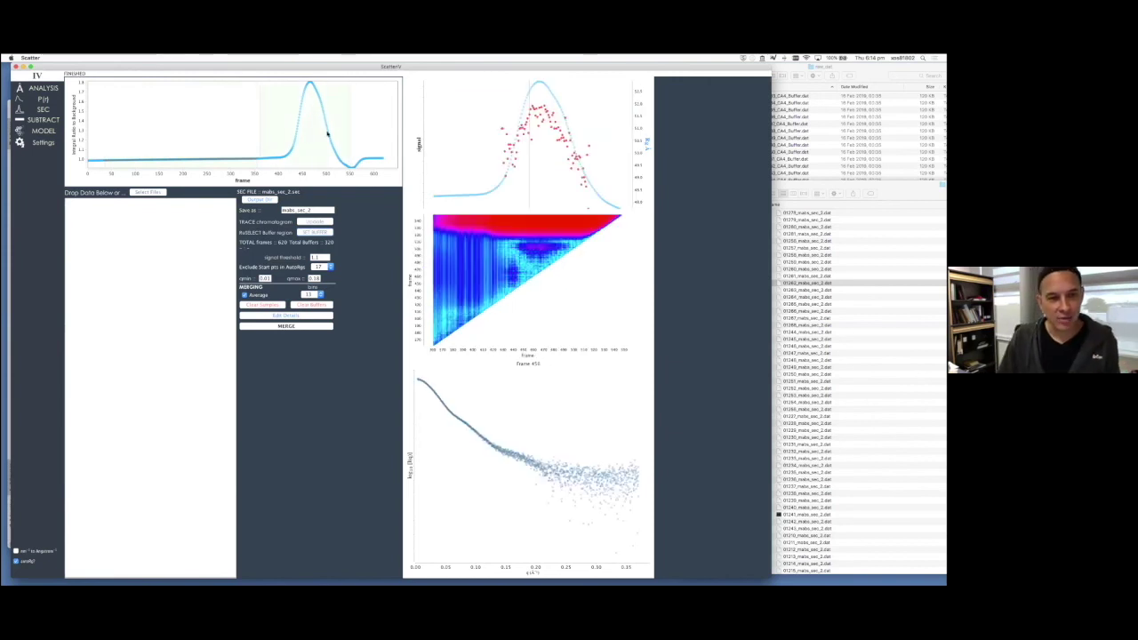
left_click(336, 143)
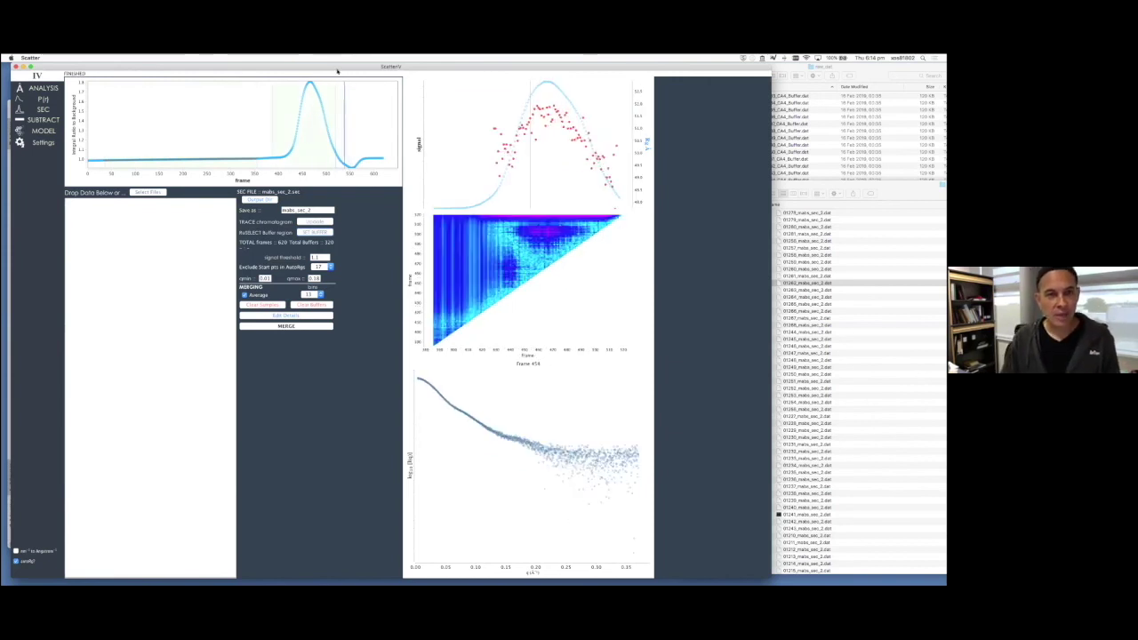
left_click_drag(336, 69, 328, 120)
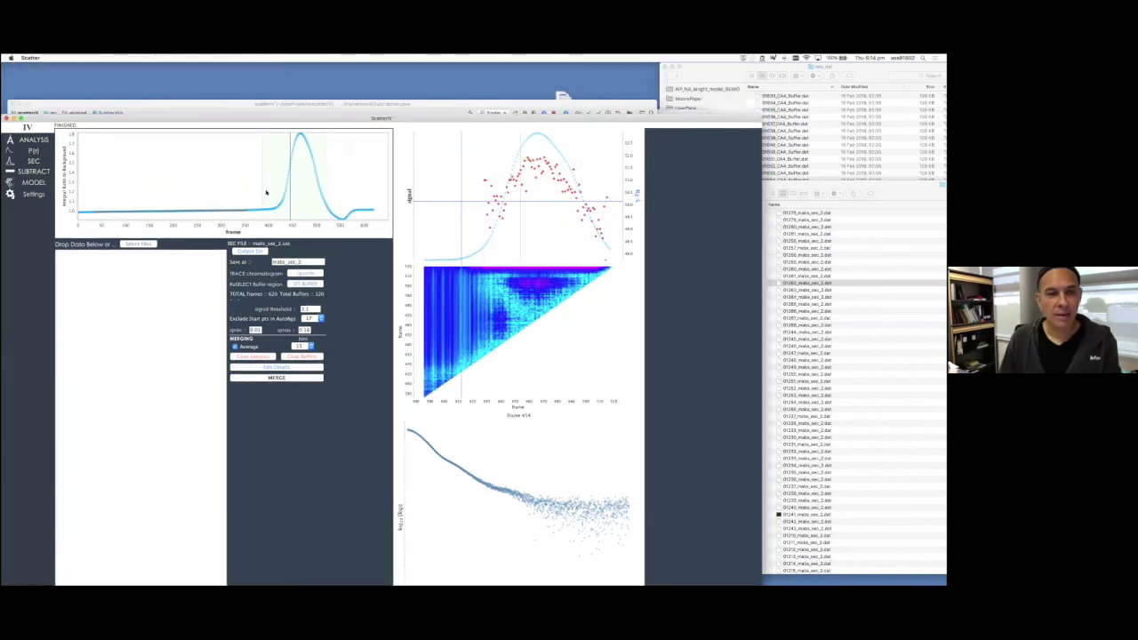
left_click_drag(263, 195, 344, 197)
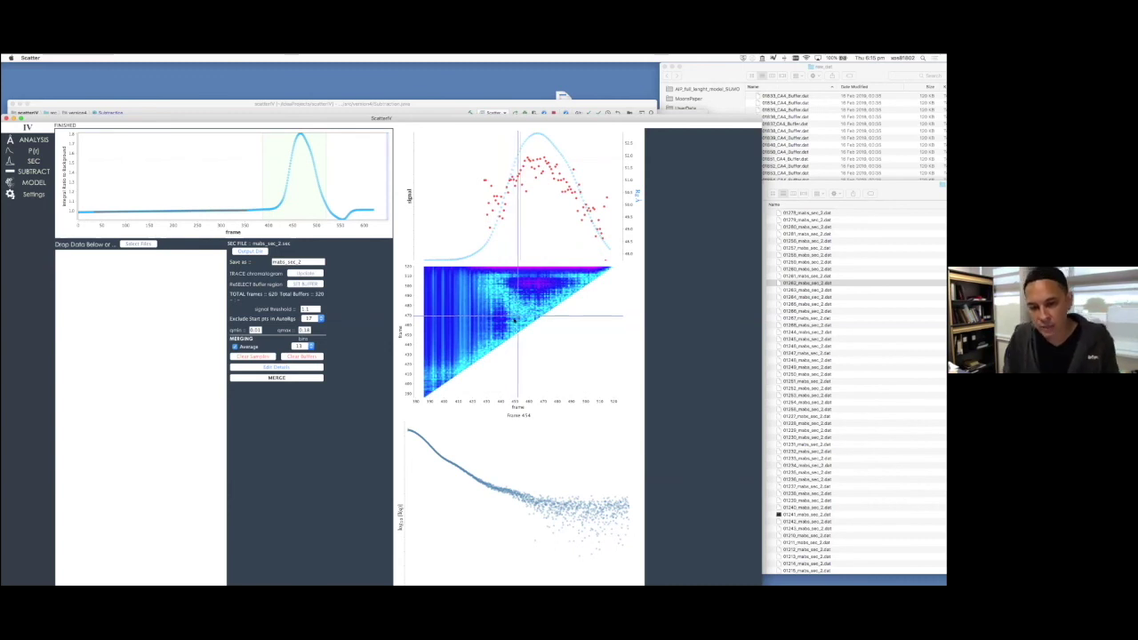
Select the frames from about 458 to 473 around the peak maximum and merge them with averaging on
left_click(513, 320)
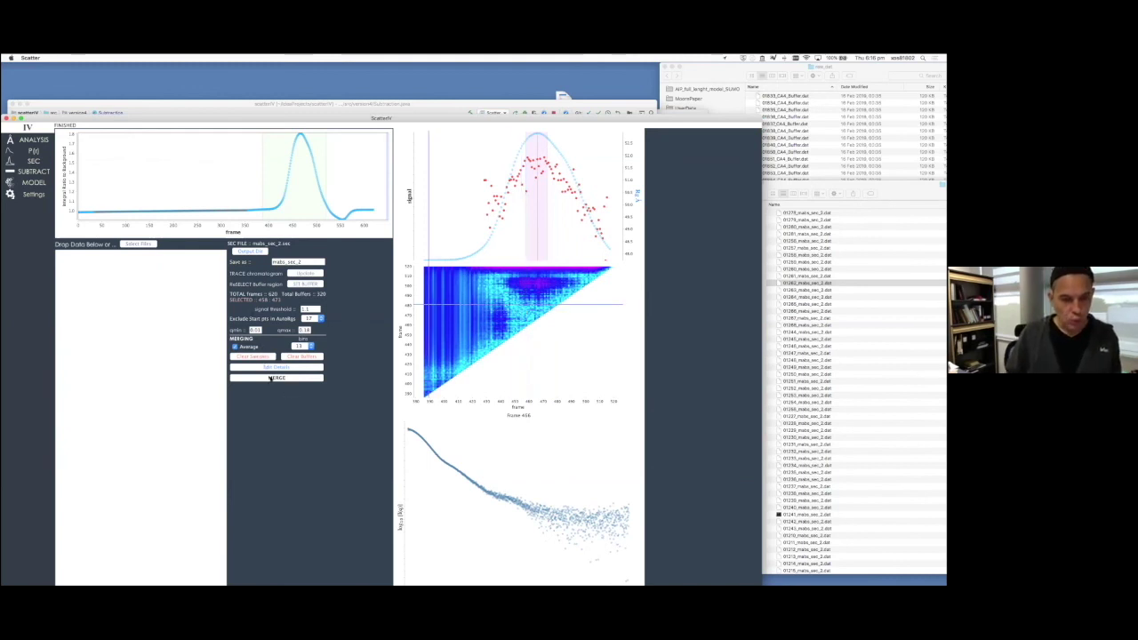
left_click(276, 378)
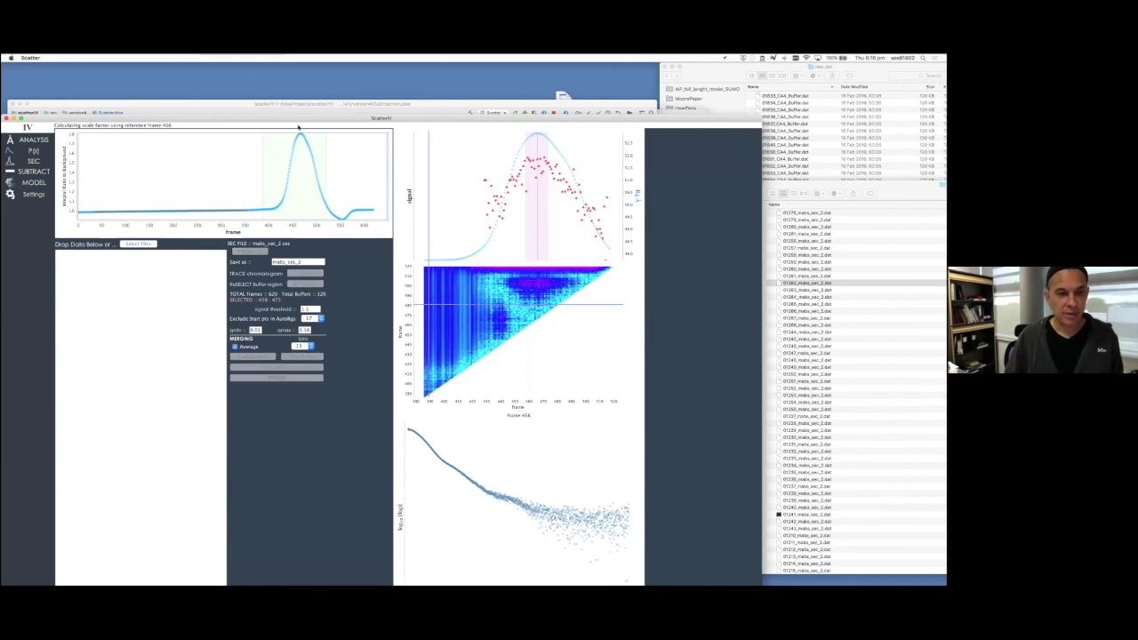
left_click_drag(277, 118, 287, 64)
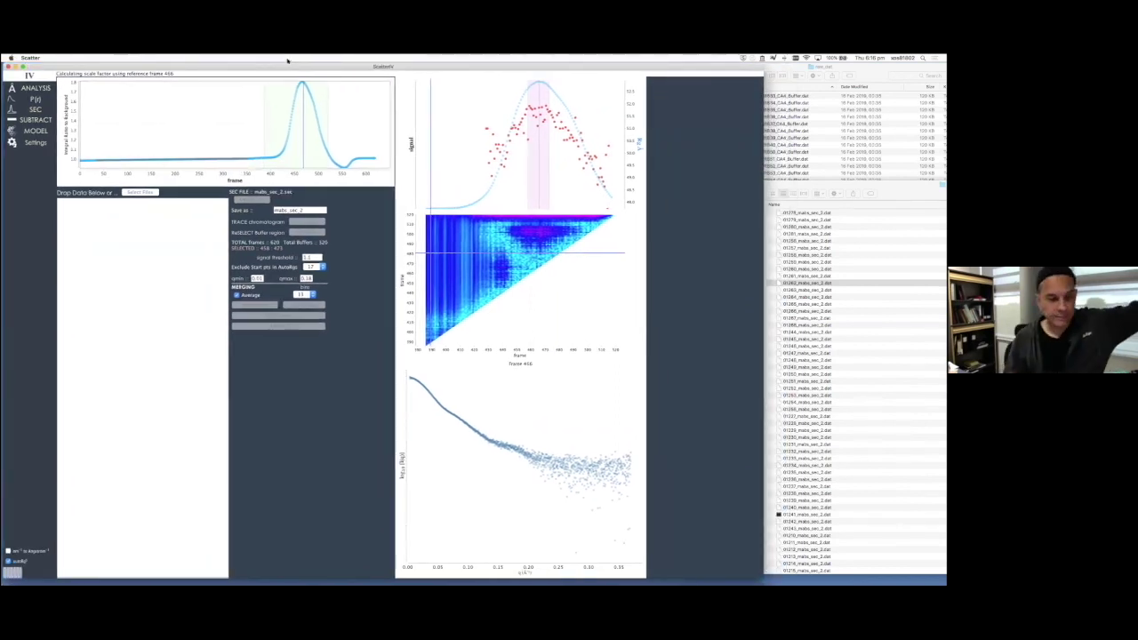
Clear the loaded mabs_sec_2 samples and plots from the SEC view
scroll(811, 255, "up", 10)
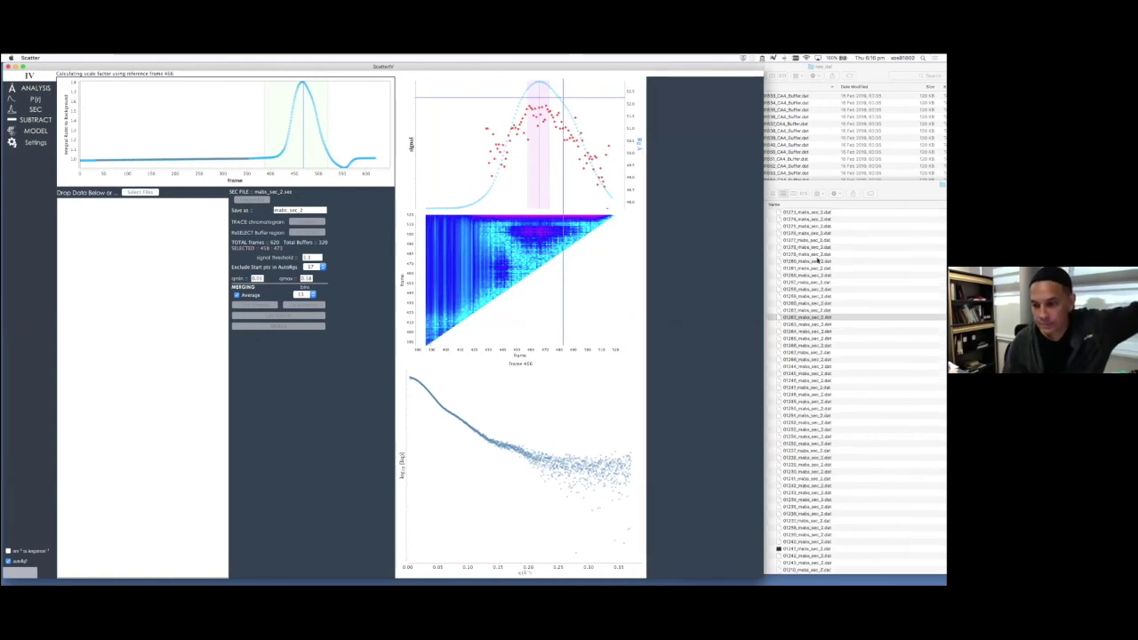
scroll(811, 255, "down", 15)
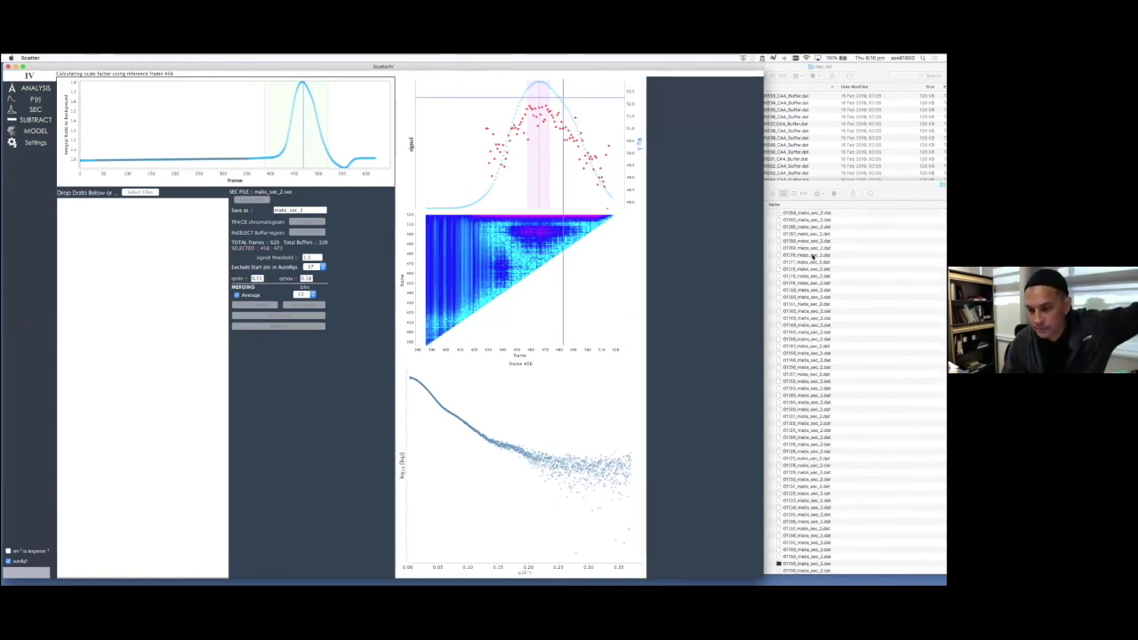
scroll(811, 255, "down", 10)
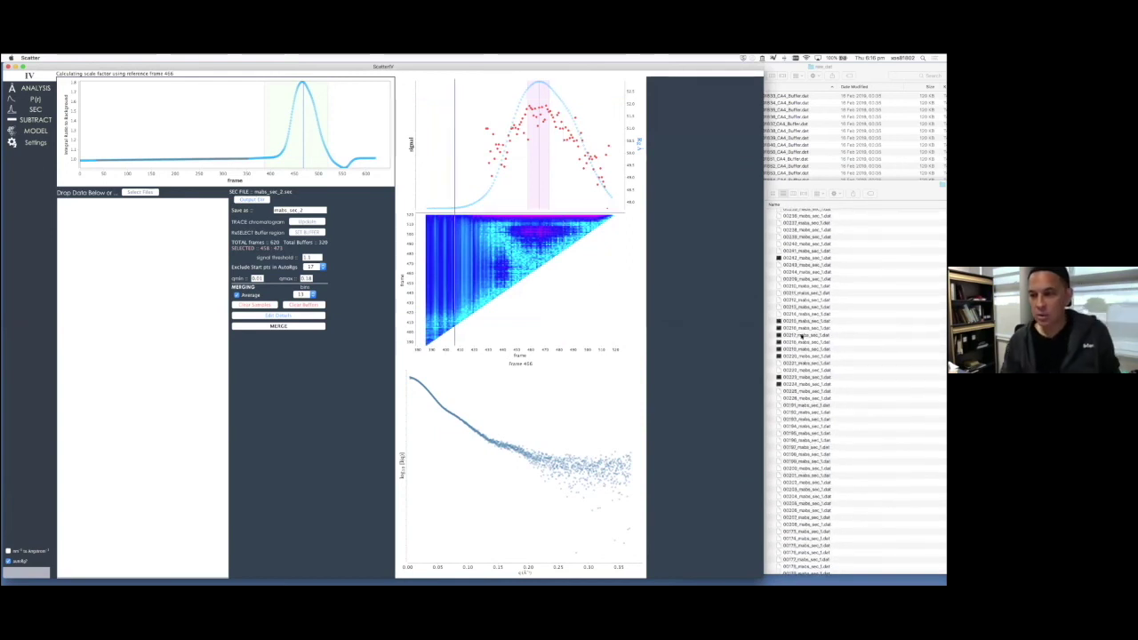
left_click(802, 335)
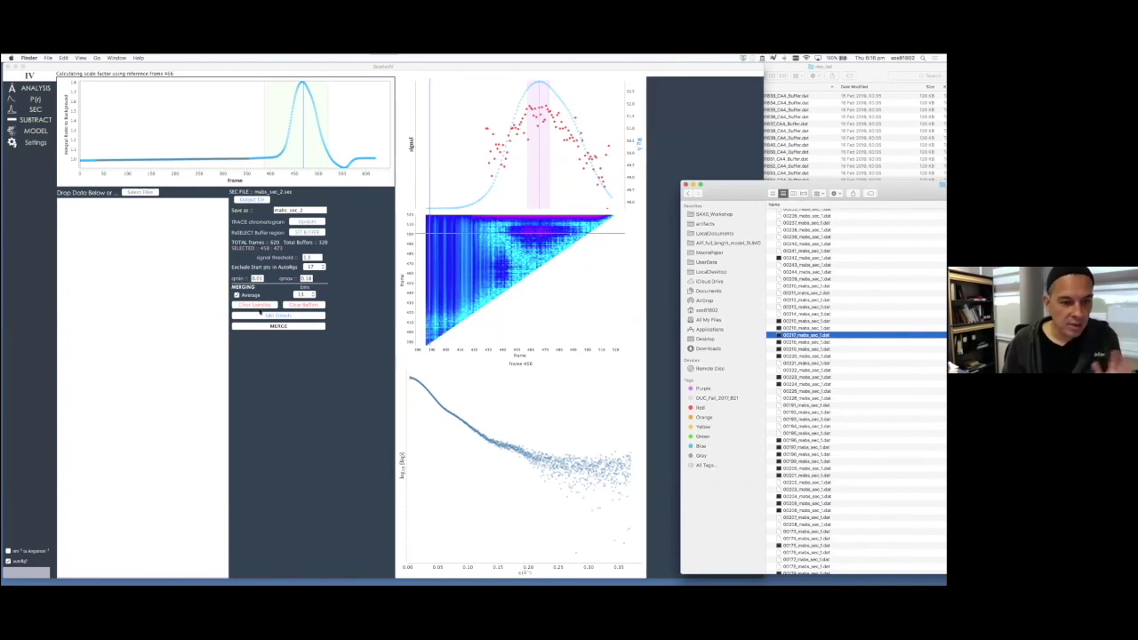
left_click(259, 306)
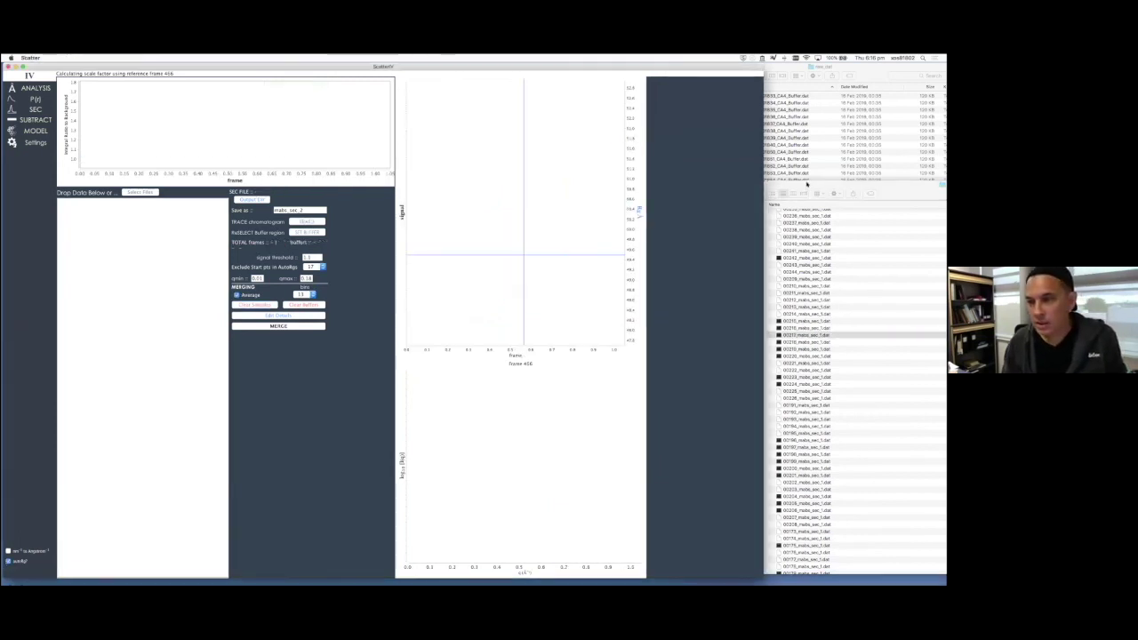
Switch to Finder, show the UserData folder and reposition its window so the output file names are readable
left_click(807, 184)
left_click(818, 222)
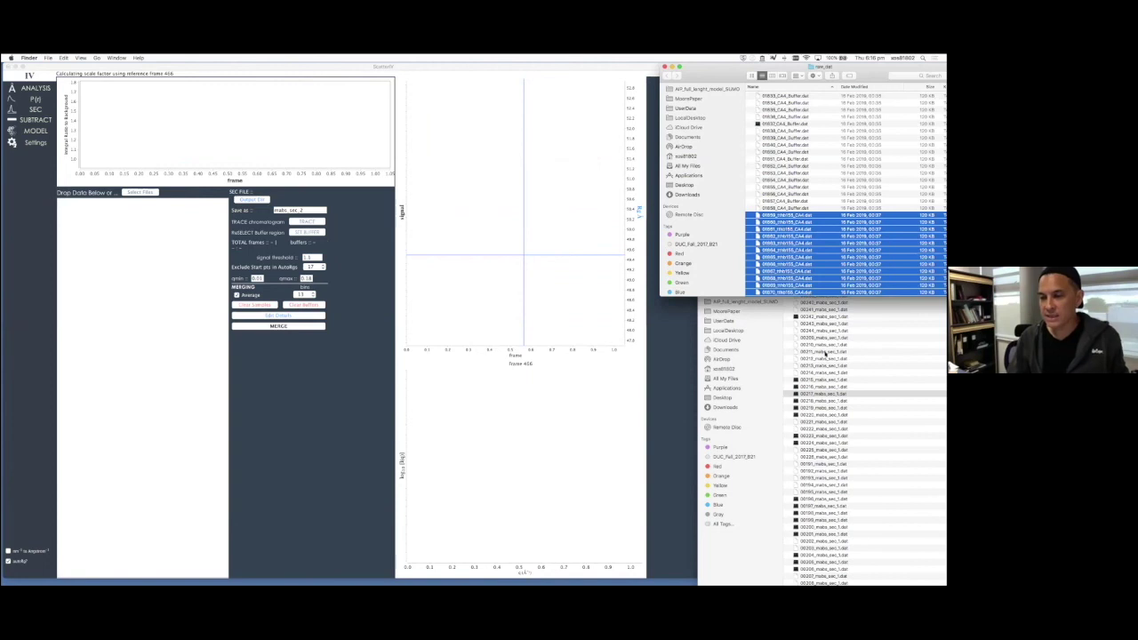
left_click(822, 392)
left_click_drag(755, 258, 718, 175)
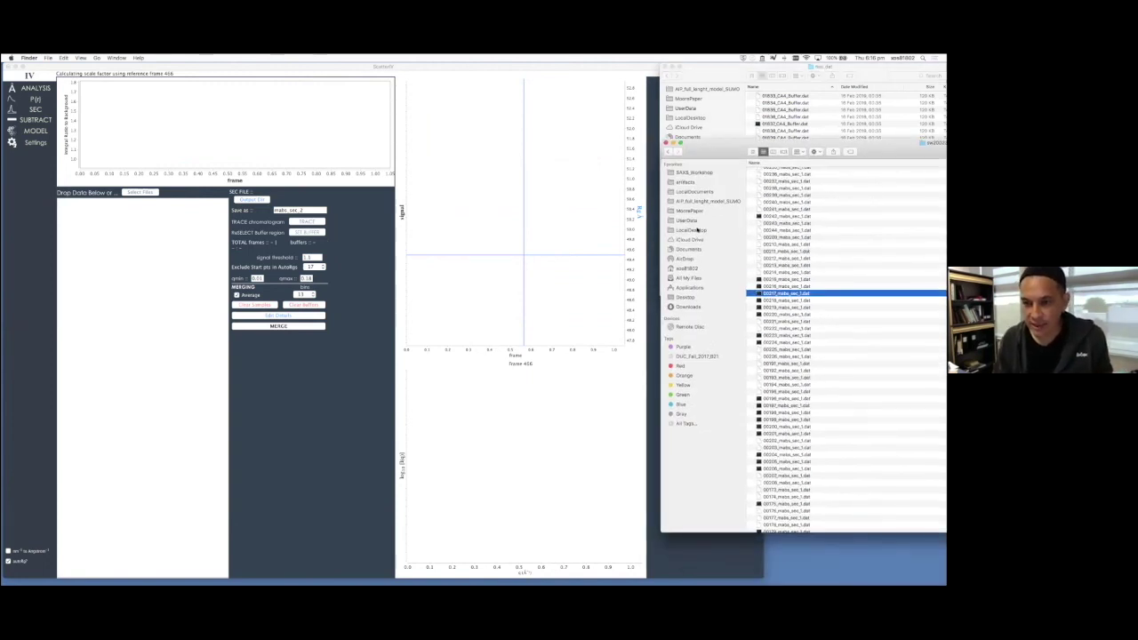
left_click(691, 221)
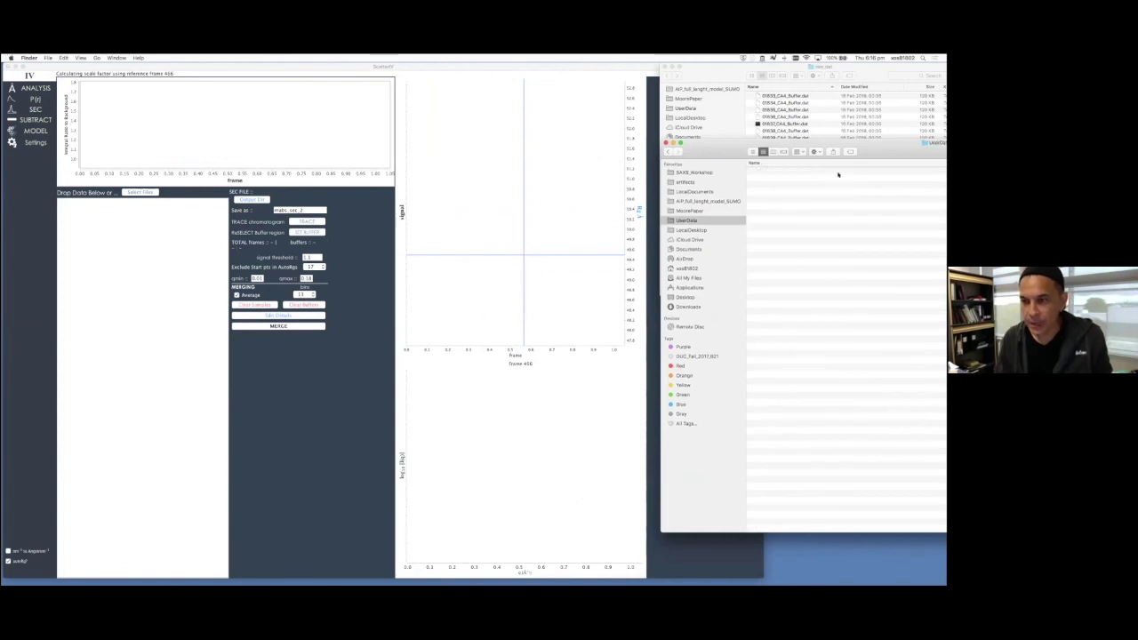
left_click_drag(867, 148, 825, 149)
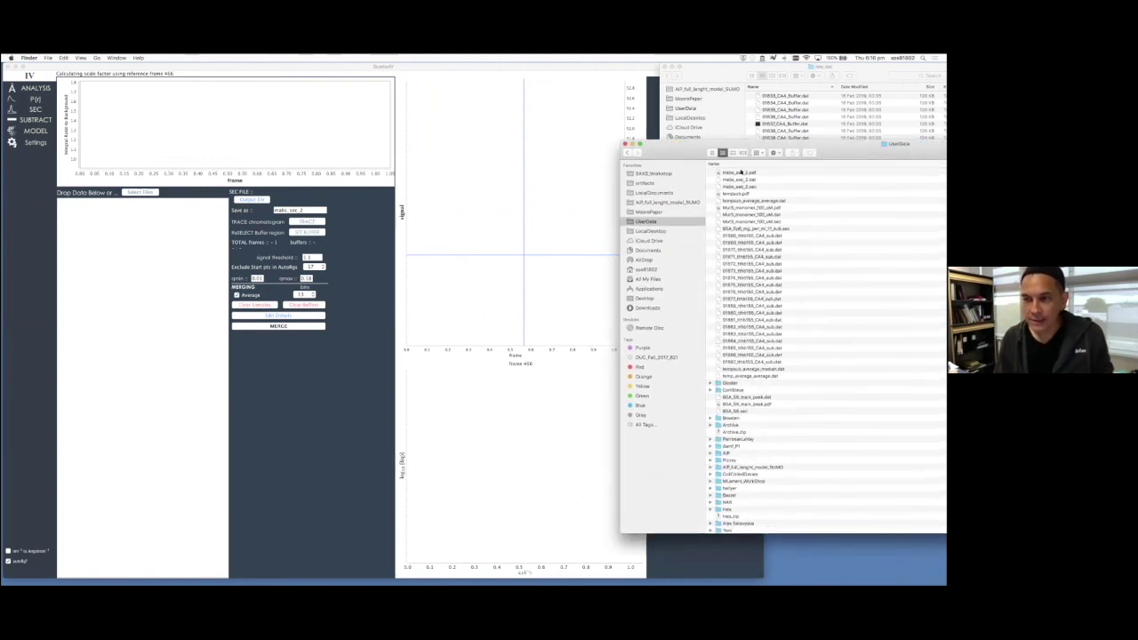
left_click_drag(740, 152, 735, 155)
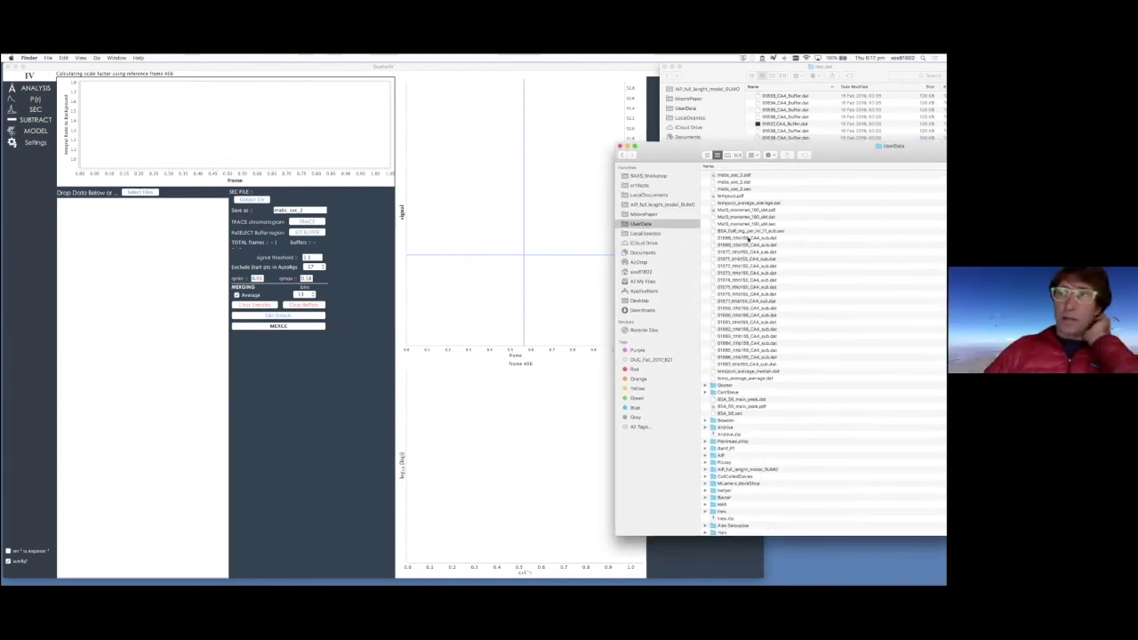
Open the mabs_sec_2.pdf report from the UserData folder in Preview
scroll(747, 233, "up", 3)
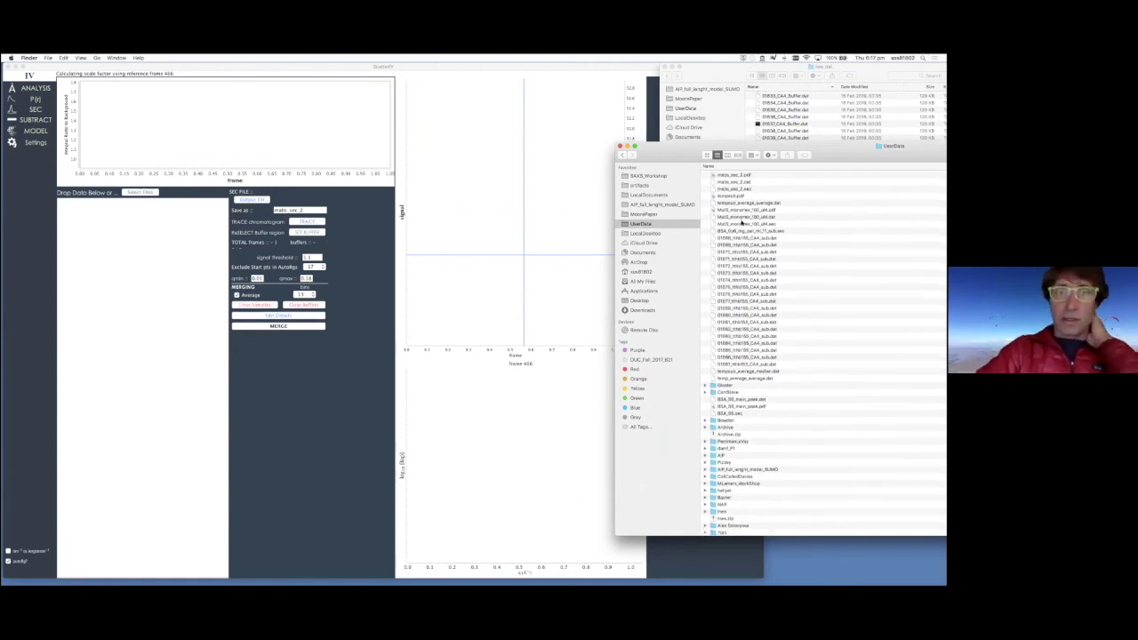
left_click(734, 196)
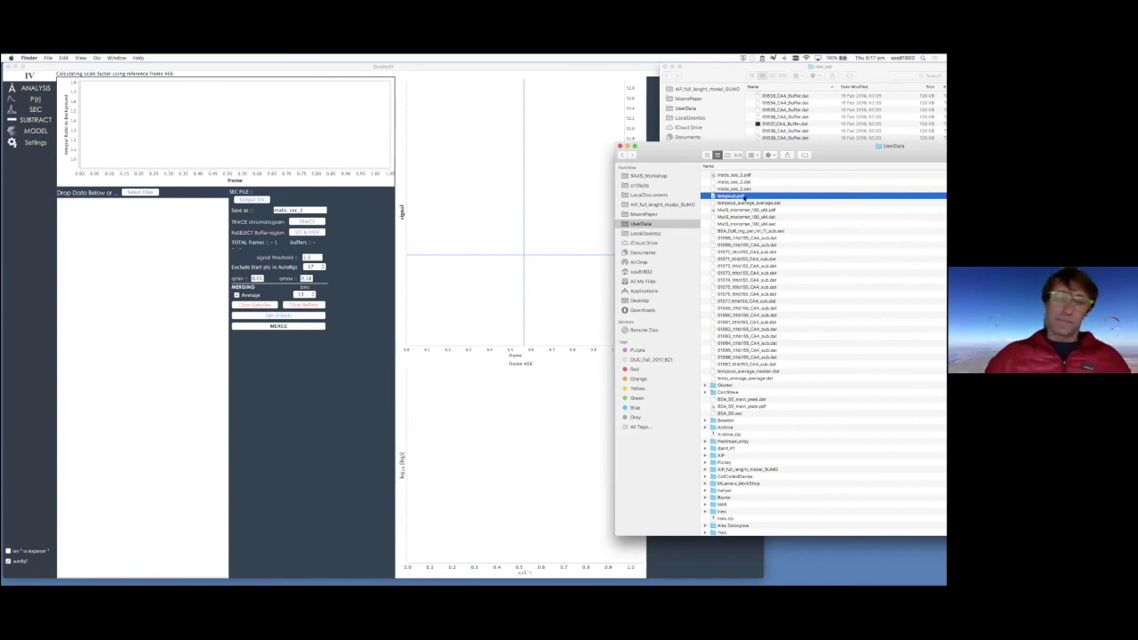
scroll(738, 188, "down", 1)
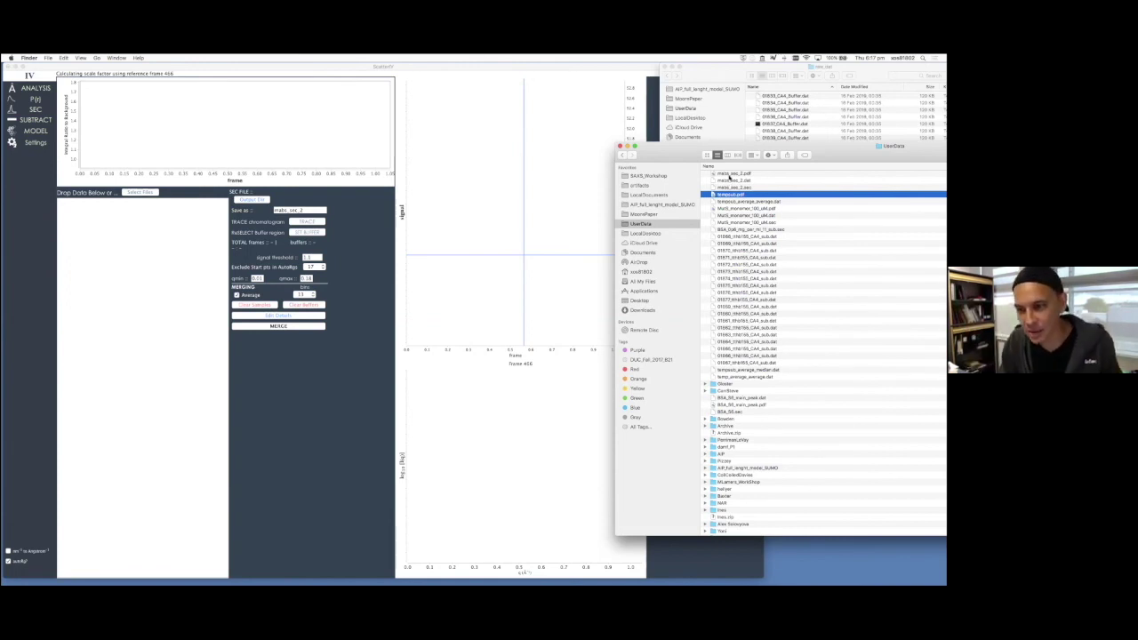
scroll(729, 178, "up", 1)
left_click(731, 176)
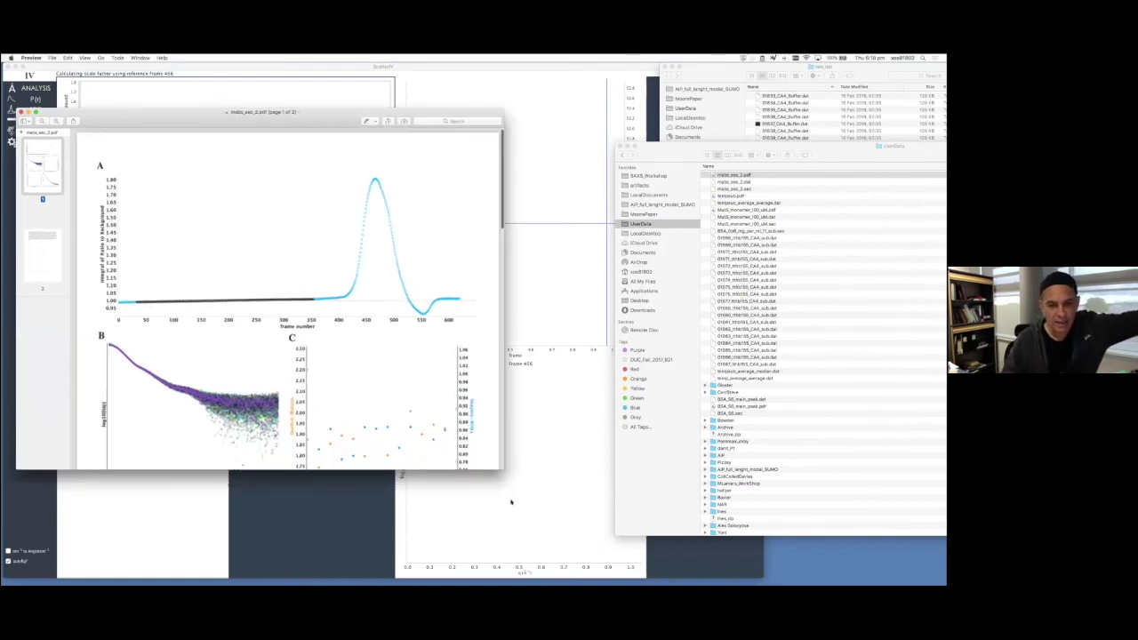
Examine the report's signal plot, frame overlay, residual statistics, I(0)/Rg plot, merged curve and figure legend, and close the report
scroll(247, 226, "down", 3)
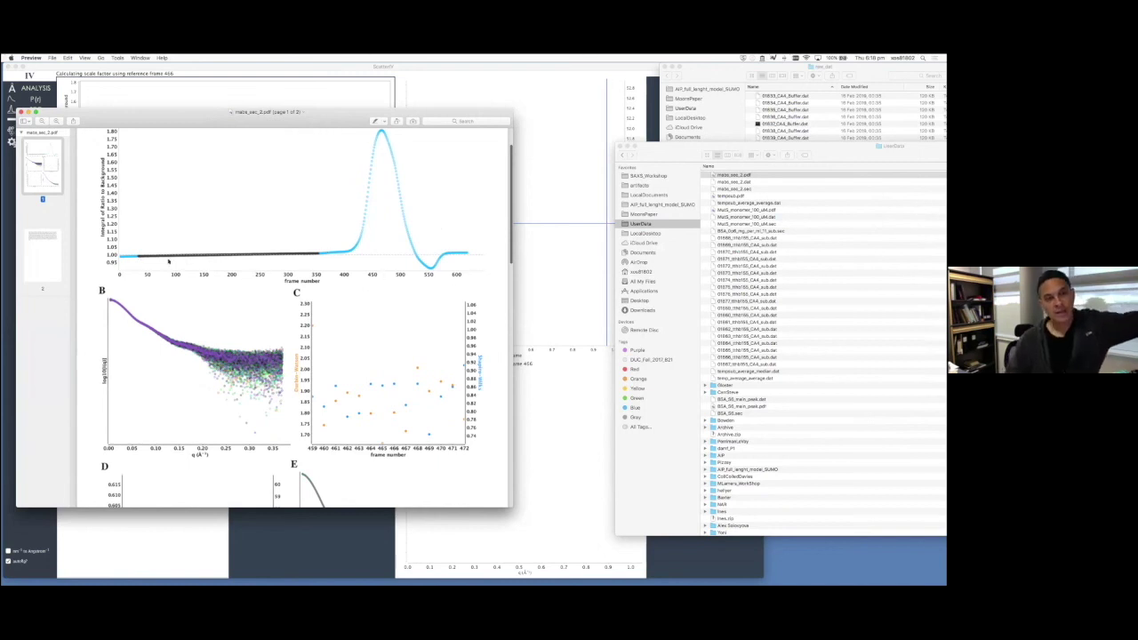
scroll(317, 256, "down", 5)
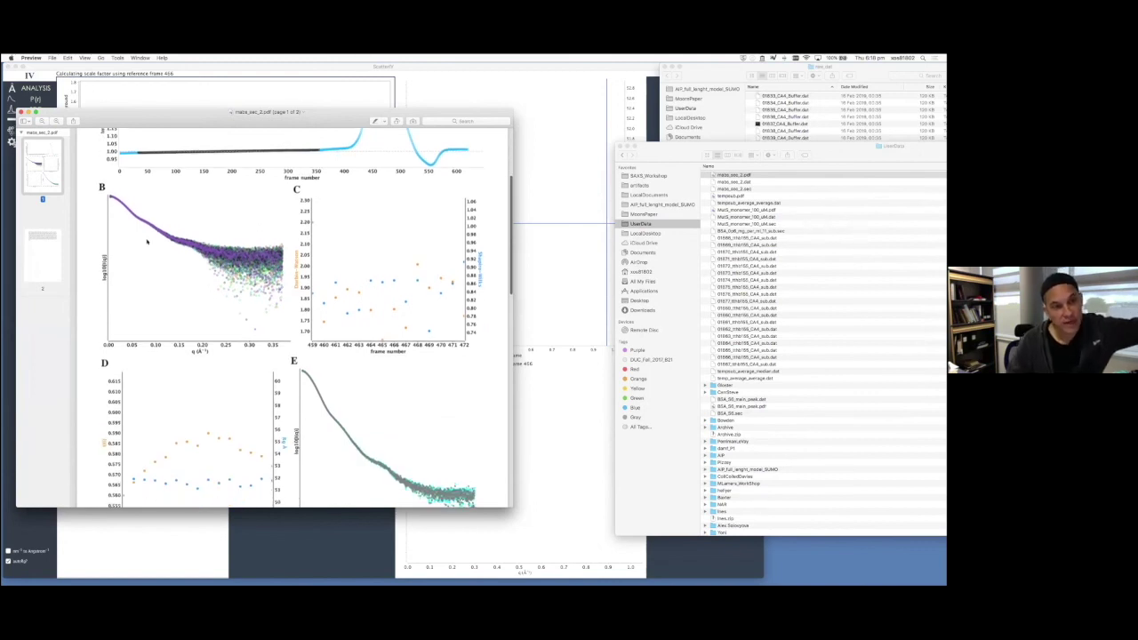
scroll(358, 236, "down", 3)
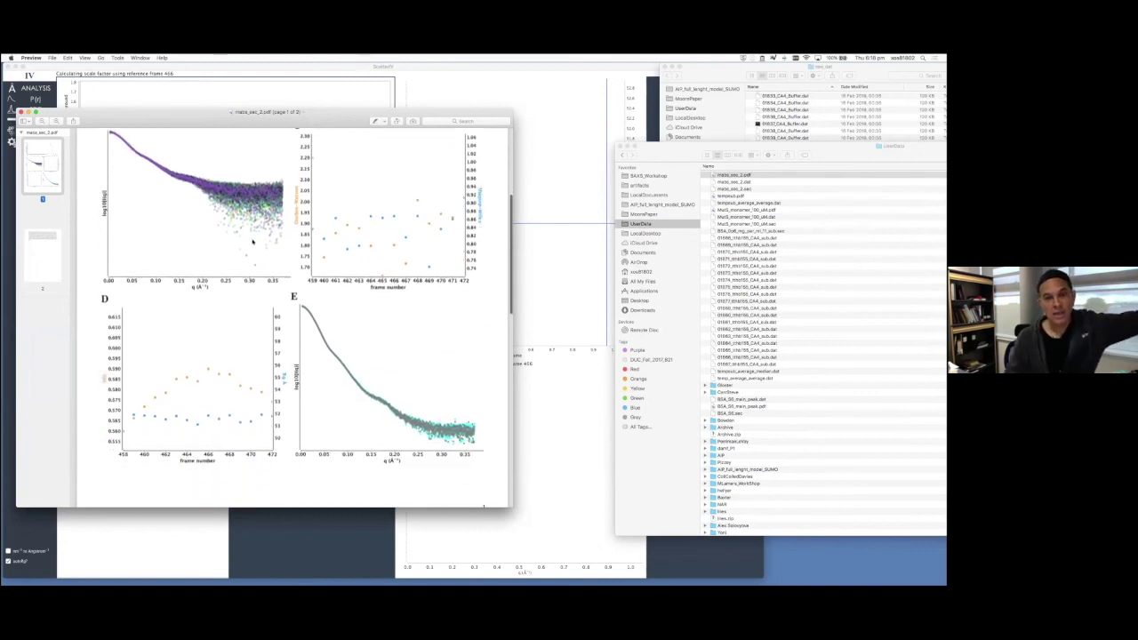
scroll(318, 229, "down", 1)
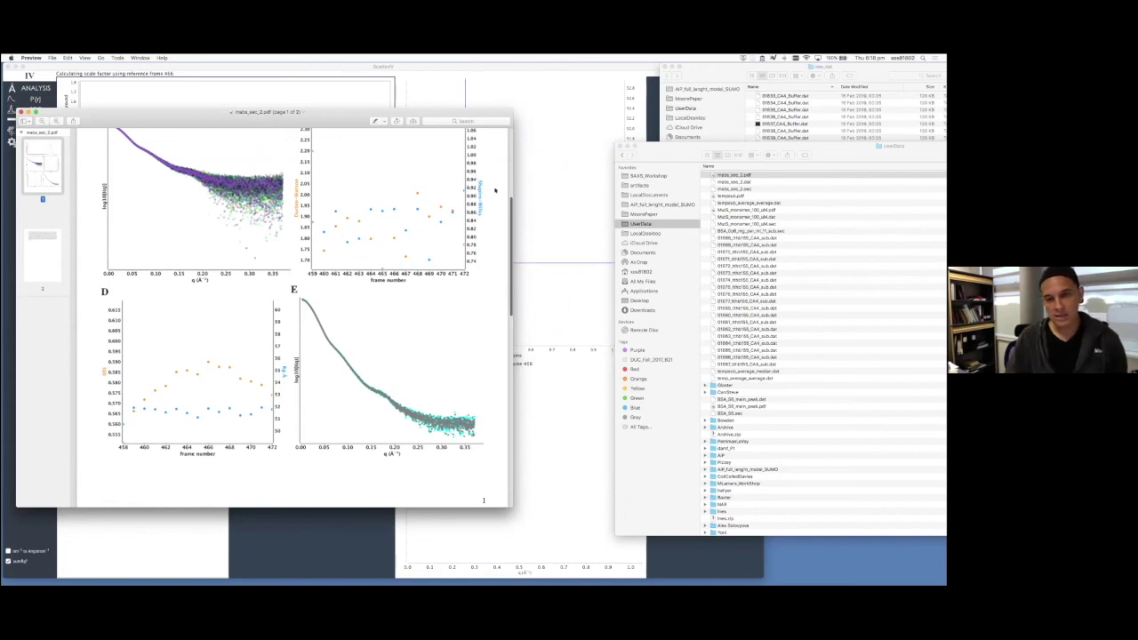
scroll(477, 220, "down", 1)
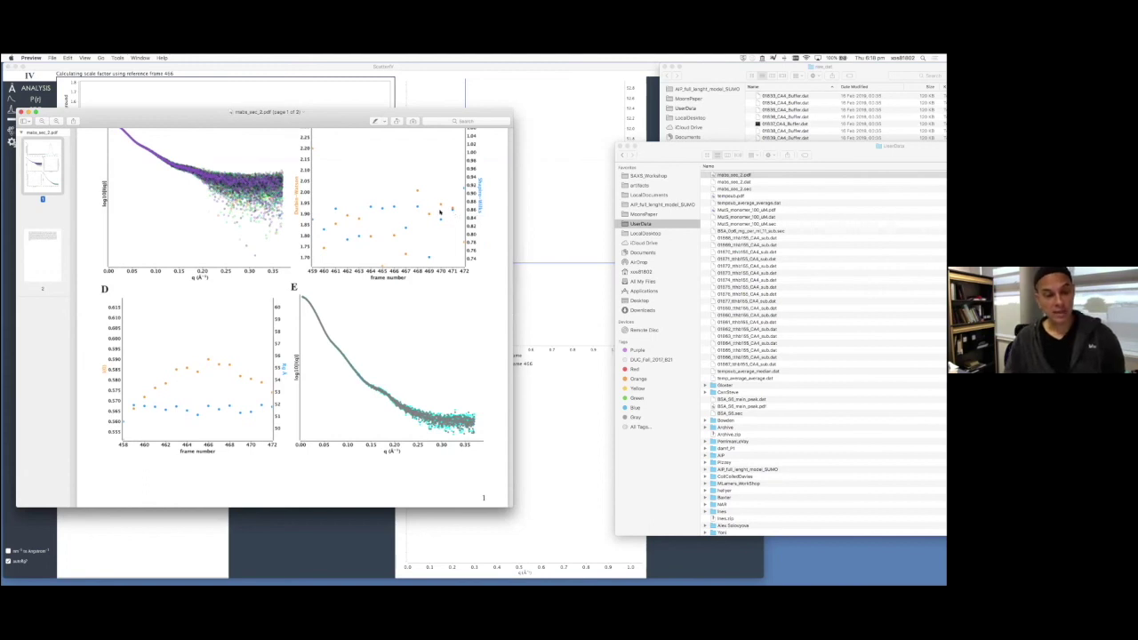
scroll(222, 400, "up", 2)
scroll(216, 381, "down", 5)
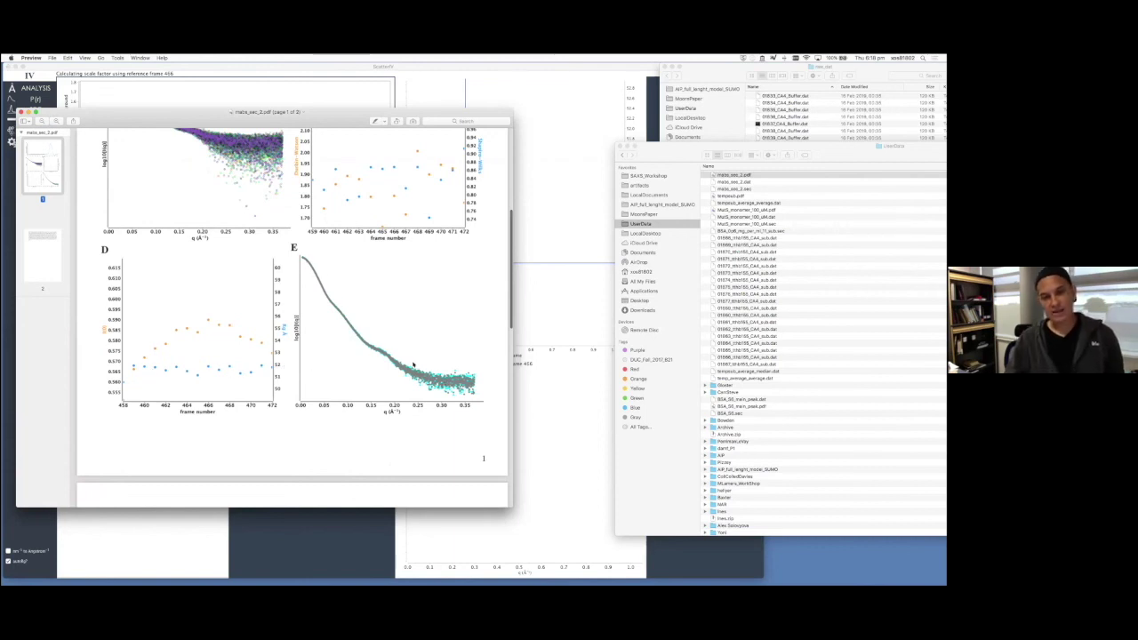
scroll(399, 364, "up", 1)
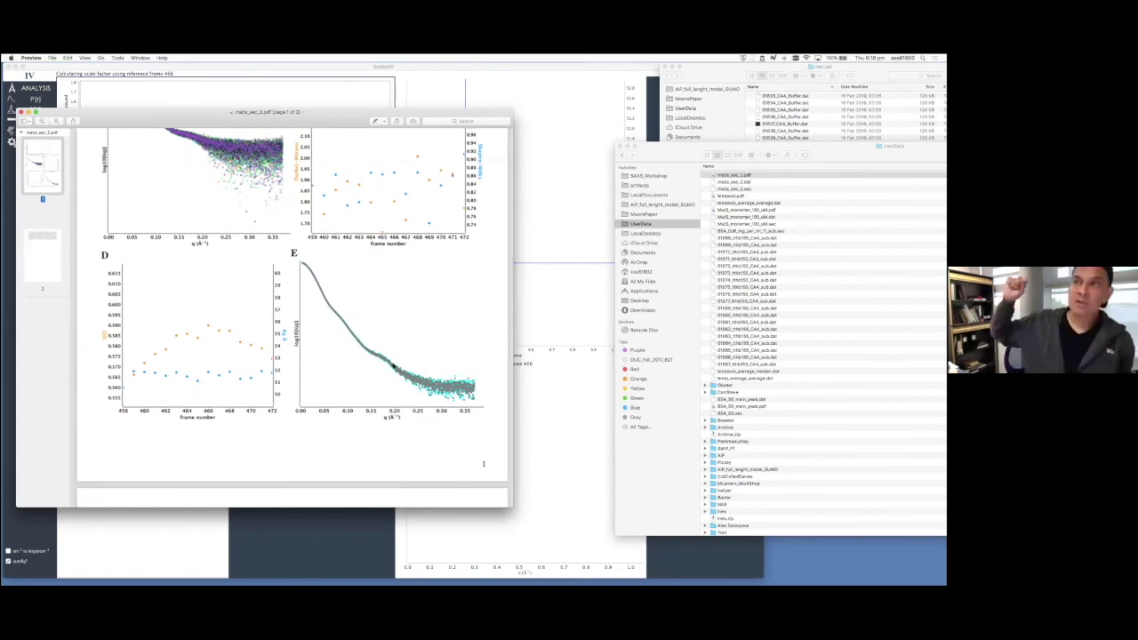
scroll(395, 365, "down", 10)
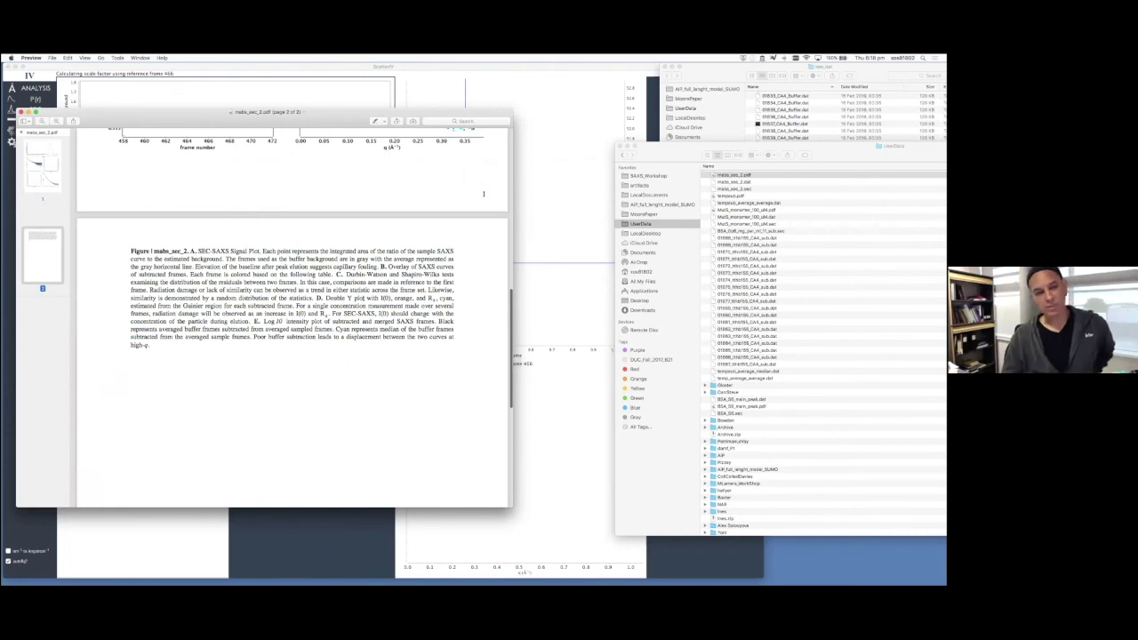
scroll(359, 299, "down", 2)
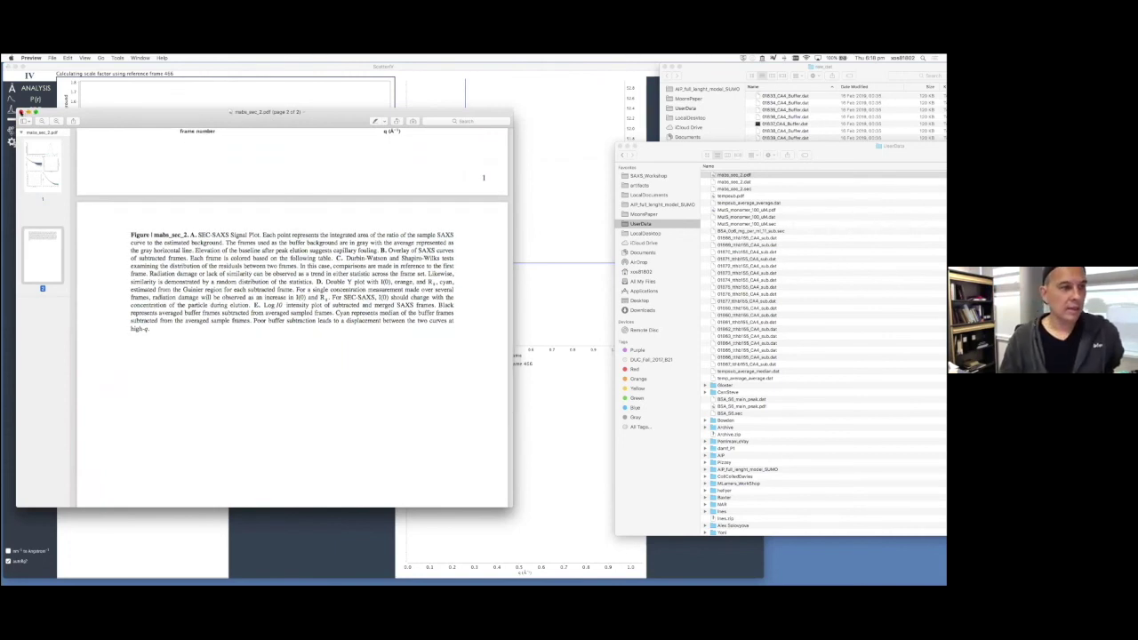
key("super+w")
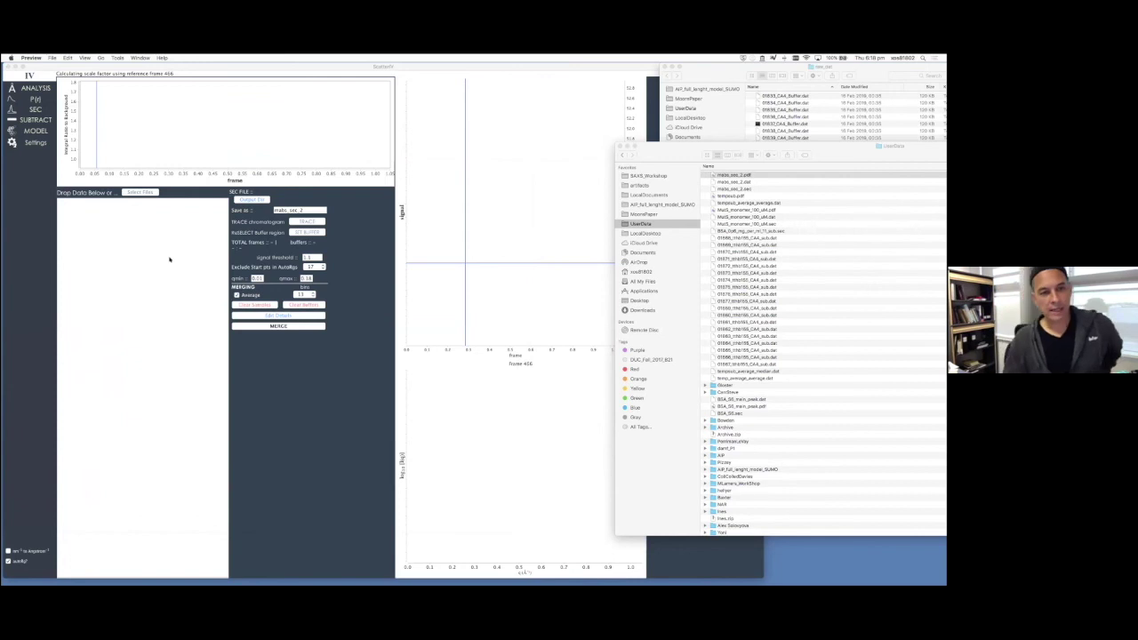
Load mabs_sec_2.sec from the UserData folder into Scatter's SEC view and set about frames 110 to 330 as the buffer region
left_click(673, 223)
left_click(853, 158)
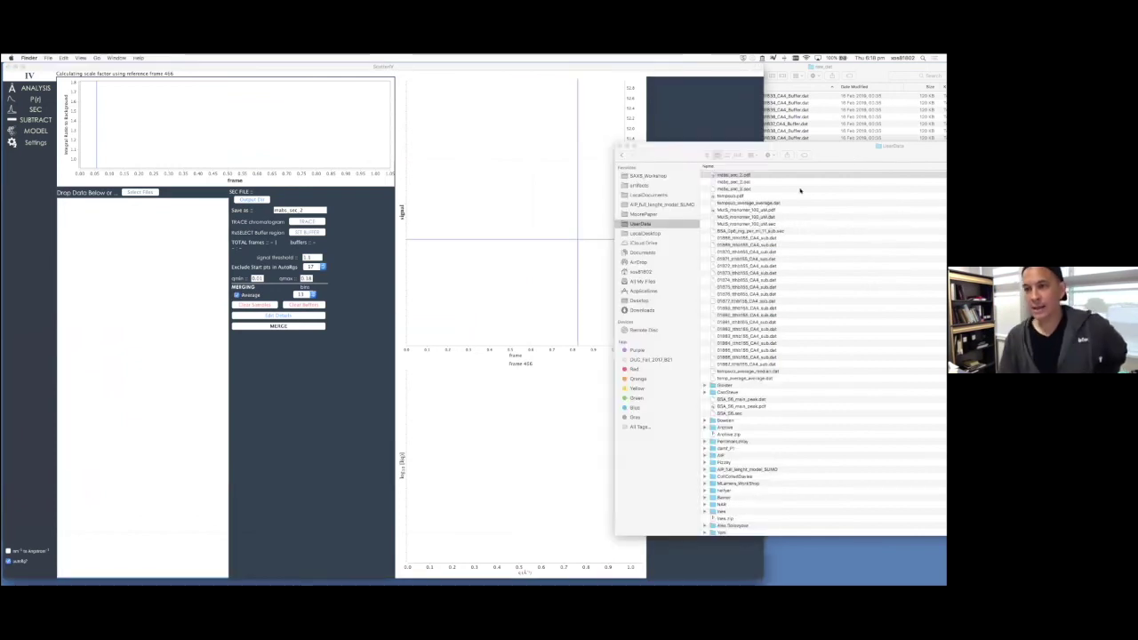
left_click(755, 189)
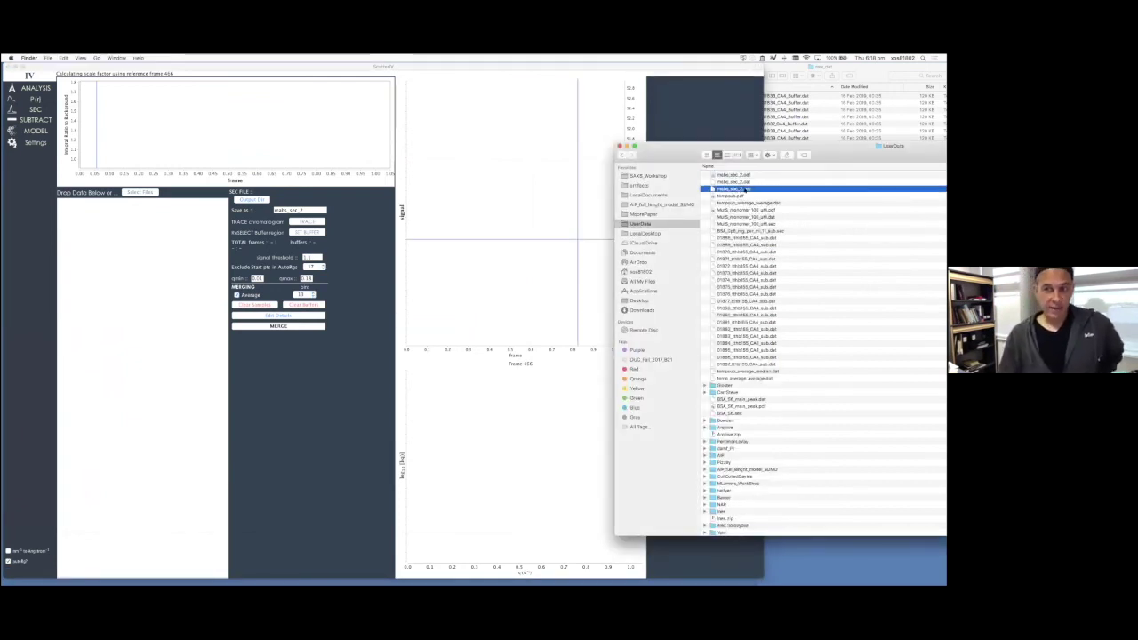
left_click_drag(724, 193, 180, 246)
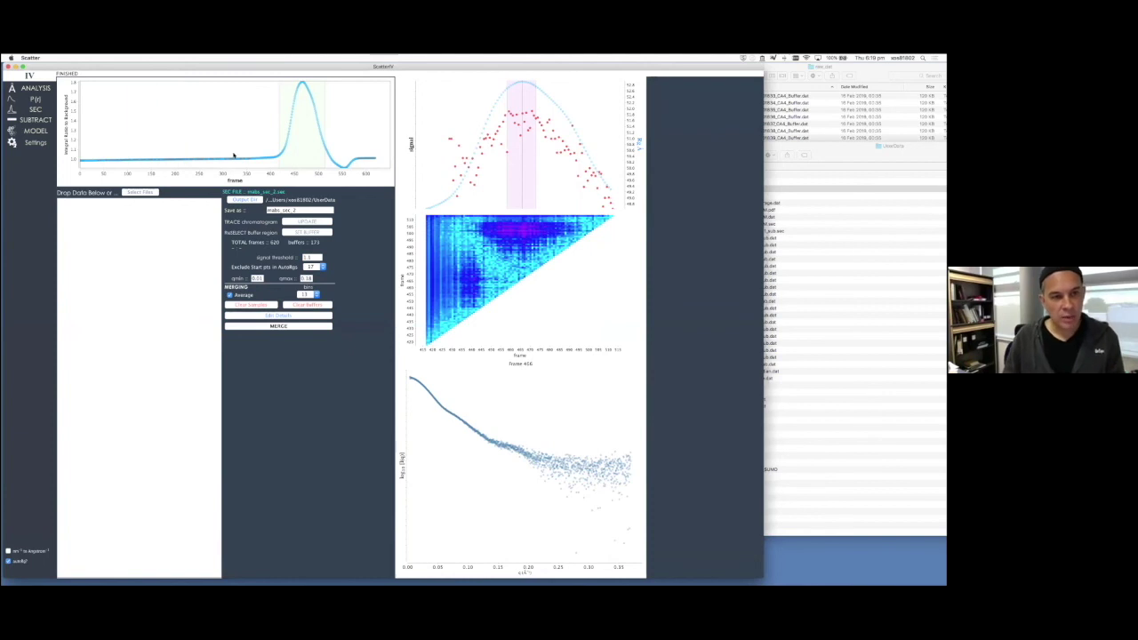
left_click(305, 283)
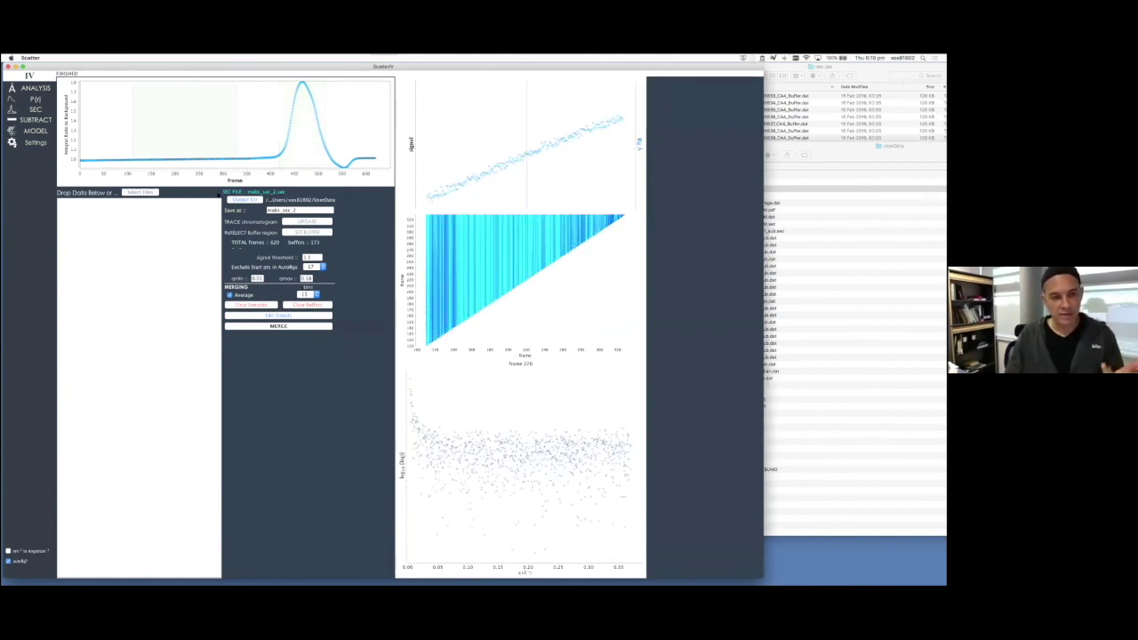
left_click(320, 230)
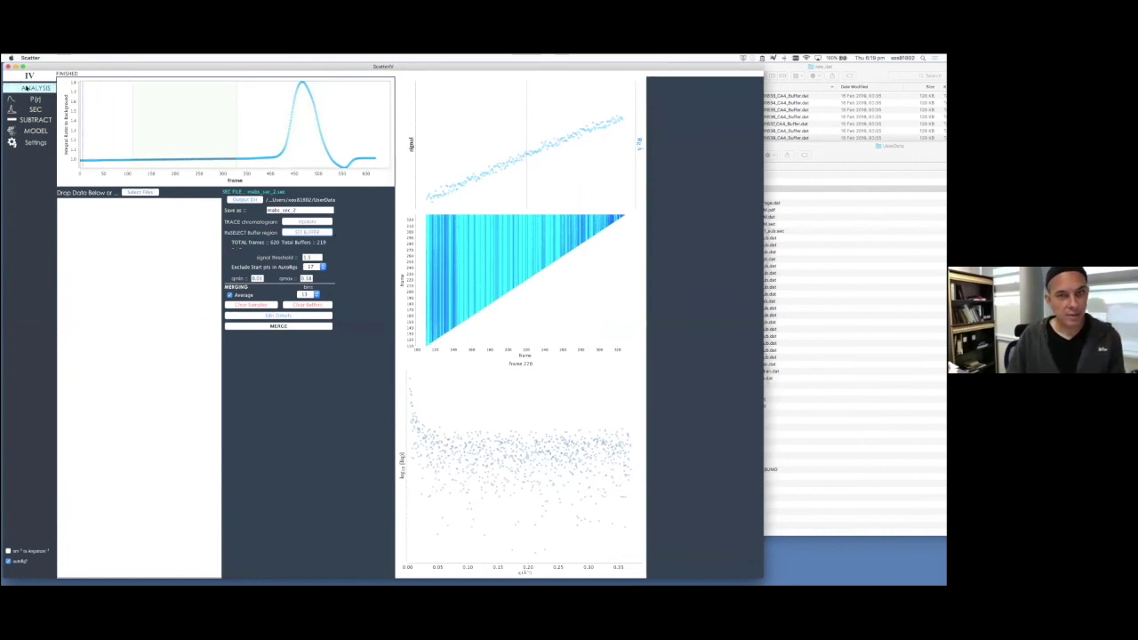
Switch to the Analysis view and plot the merged mabs_sec_2 dataset
left_click(27, 88)
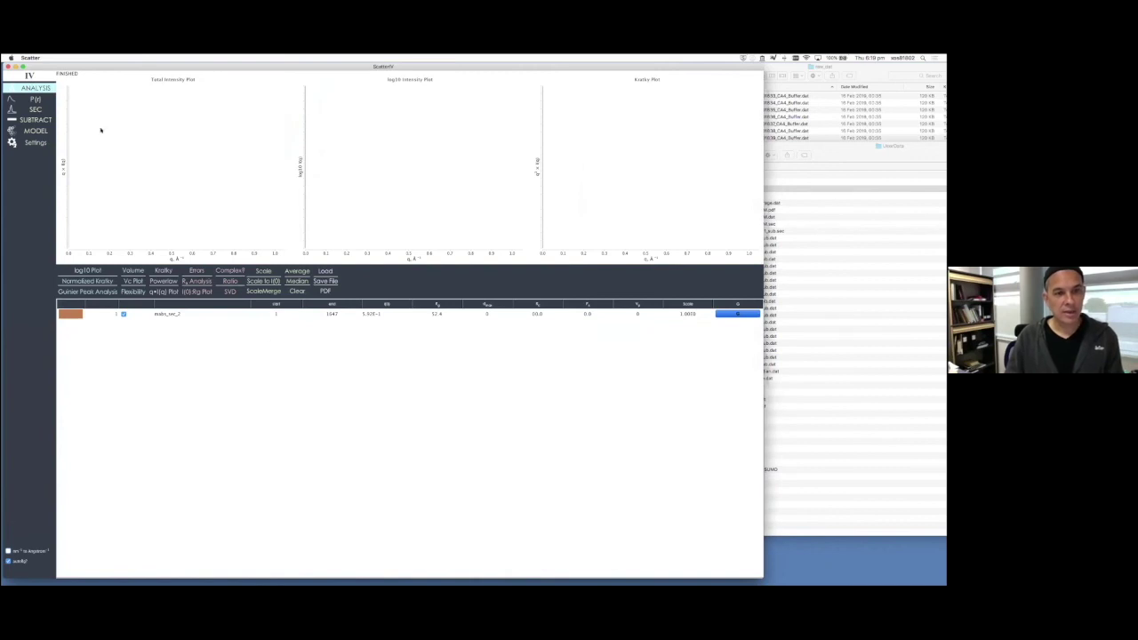
left_click(175, 314)
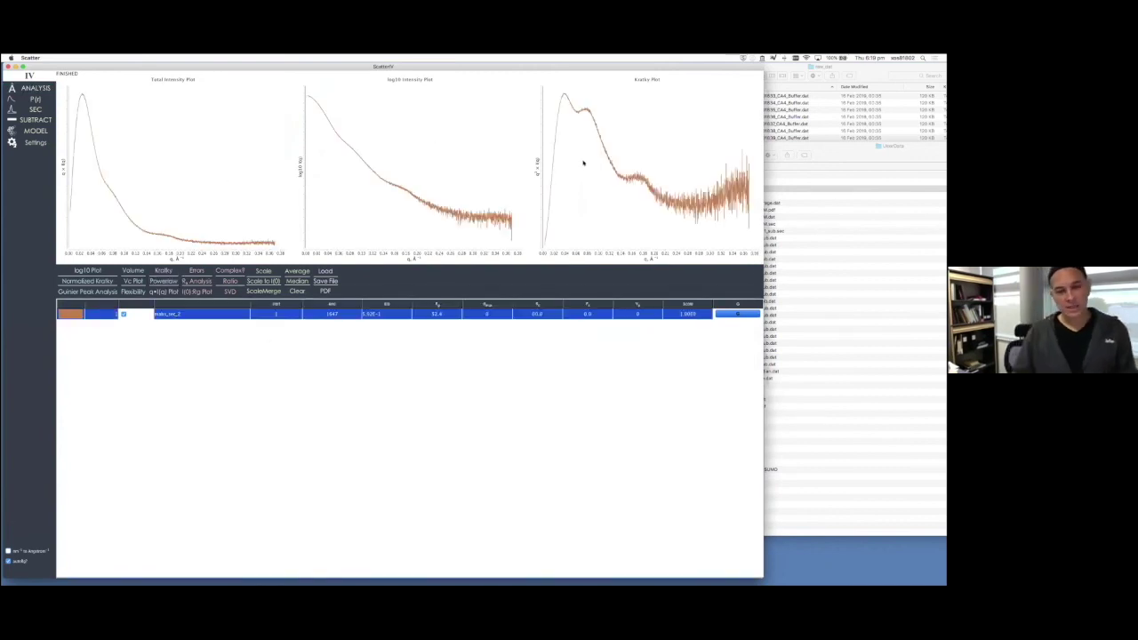
Add MutS_monomer_100_uM.dat from the UserData folder to the Analysis dataset list in Scatter
left_click(855, 225)
left_click(751, 223)
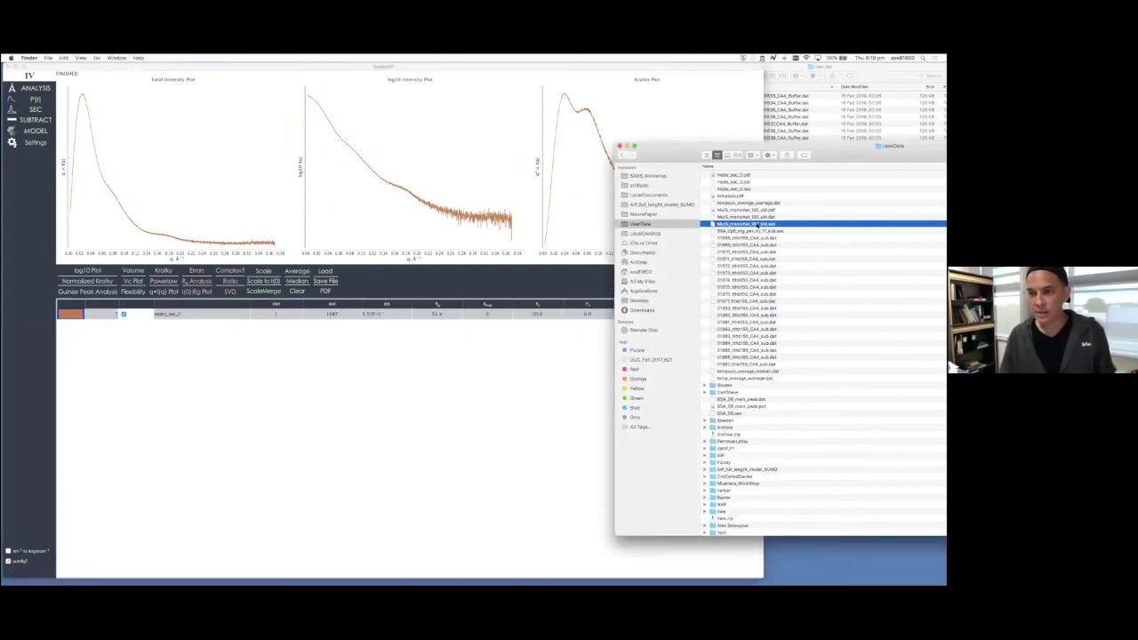
left_click_drag(762, 223, 787, 196)
left_click(762, 221)
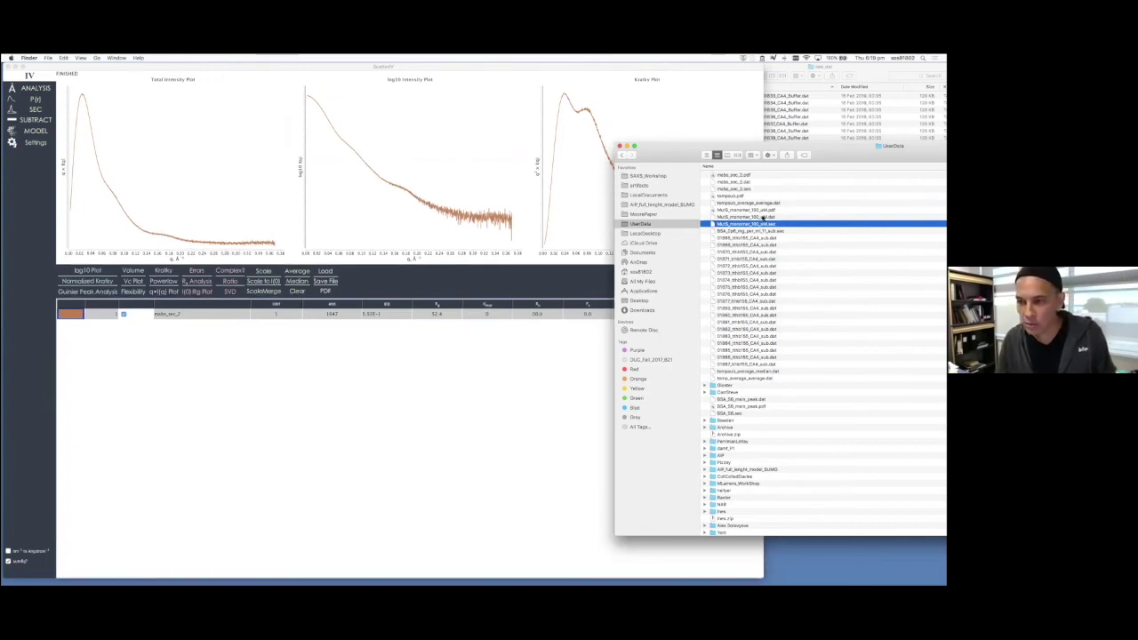
left_click(758, 217)
left_click_drag(743, 222, 404, 364)
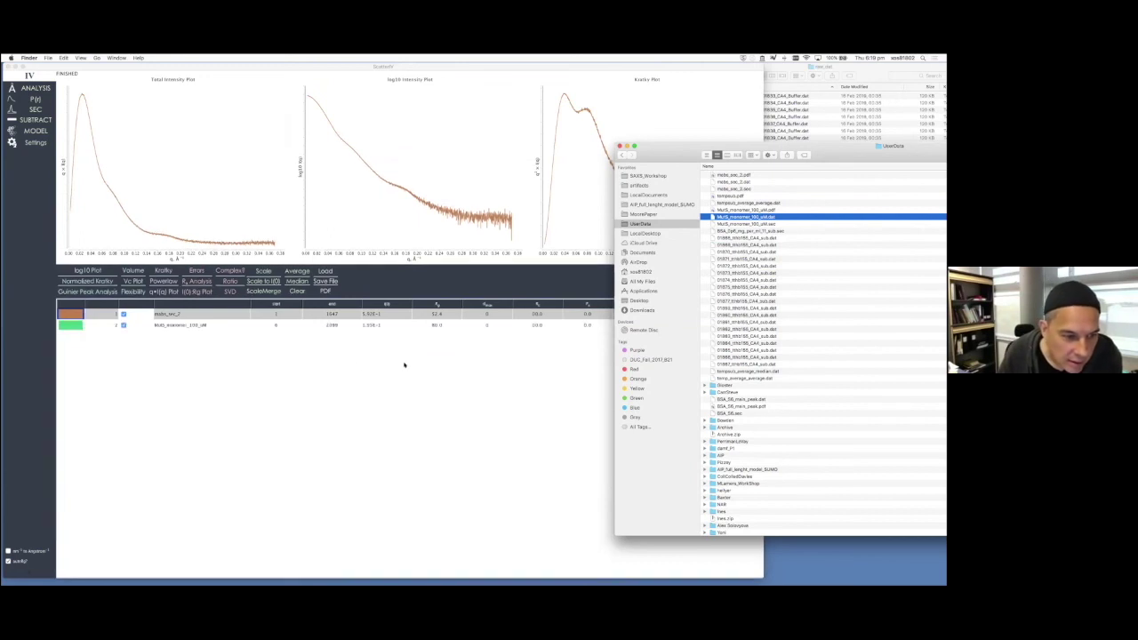
left_click(306, 389)
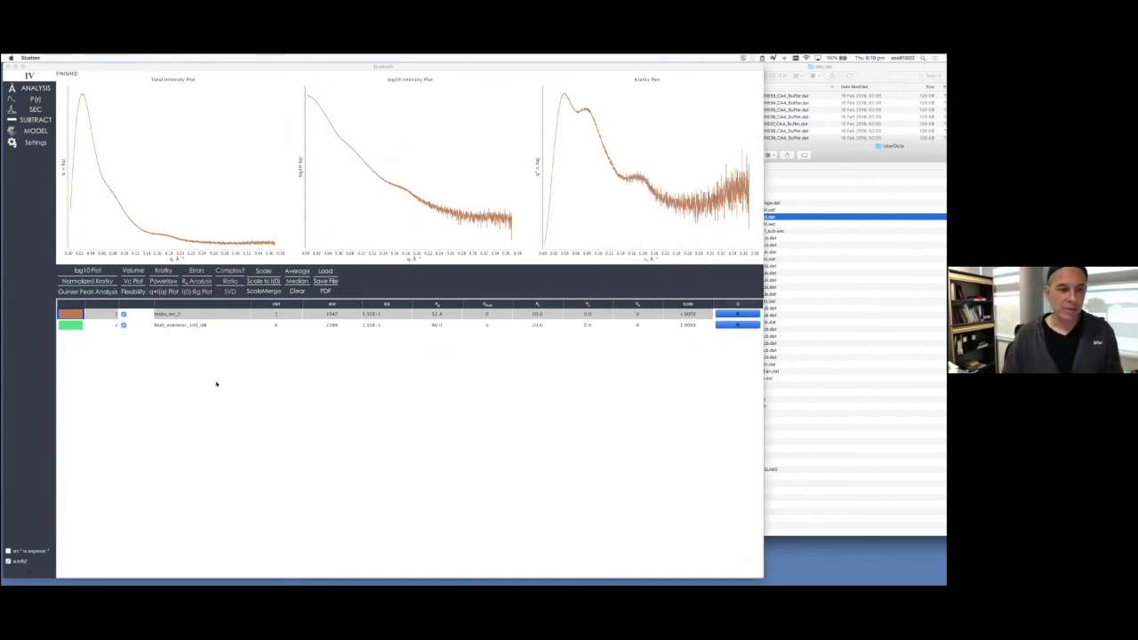
Open the Guinier fit for mabs_sec_2, raise the fit's start point to 66, and close the fit window
left_click(222, 314)
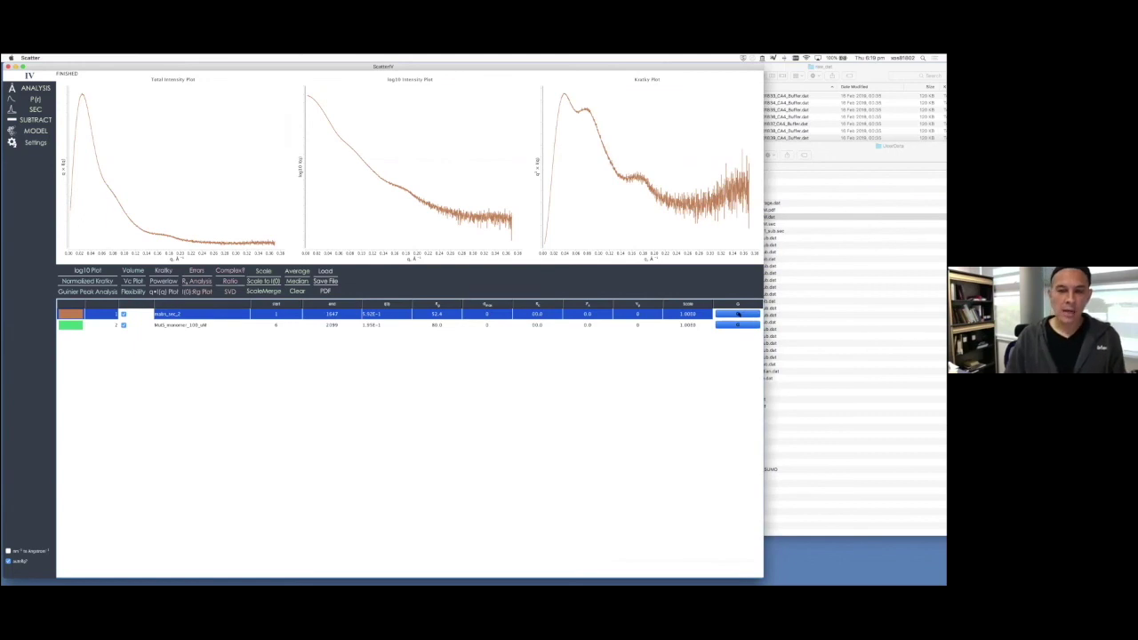
left_click(737, 314)
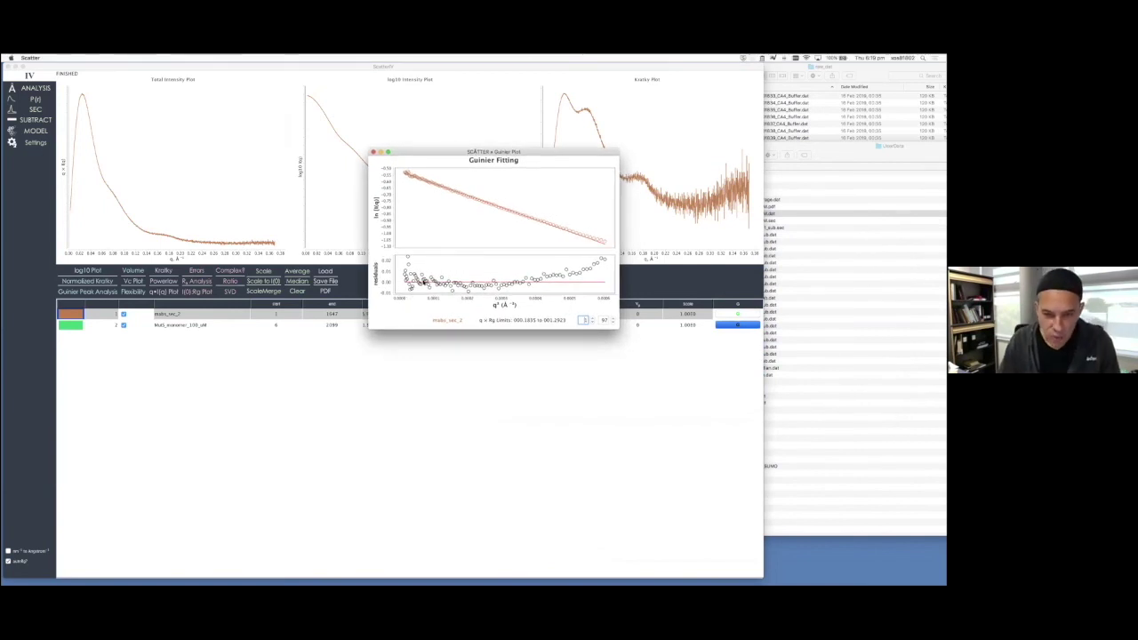
left_click(591, 317)
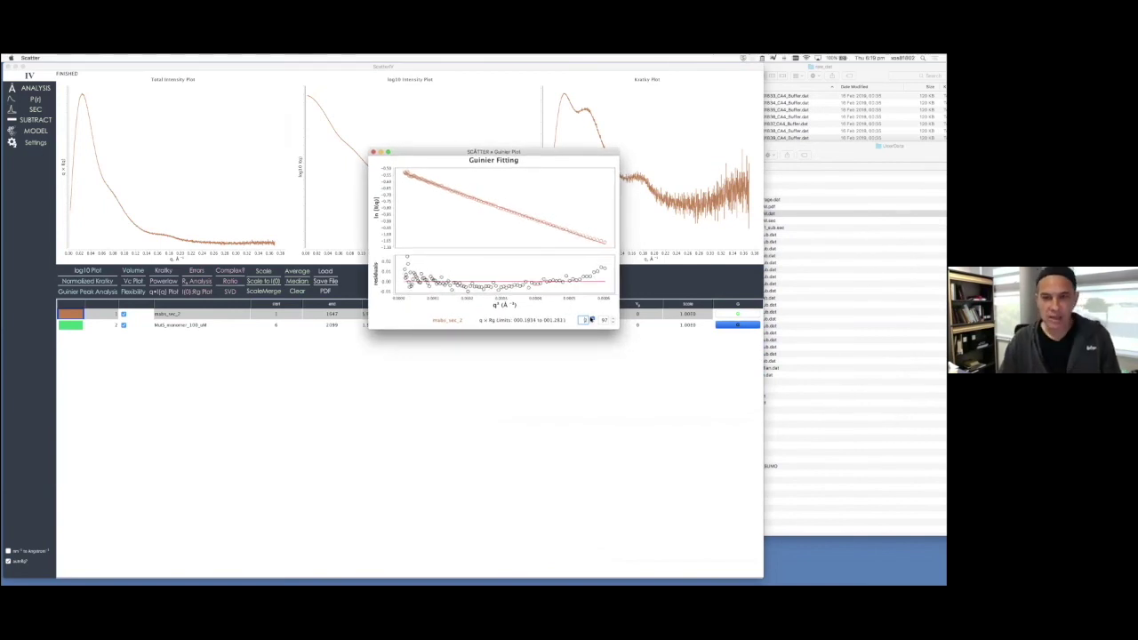
left_click(591, 318)
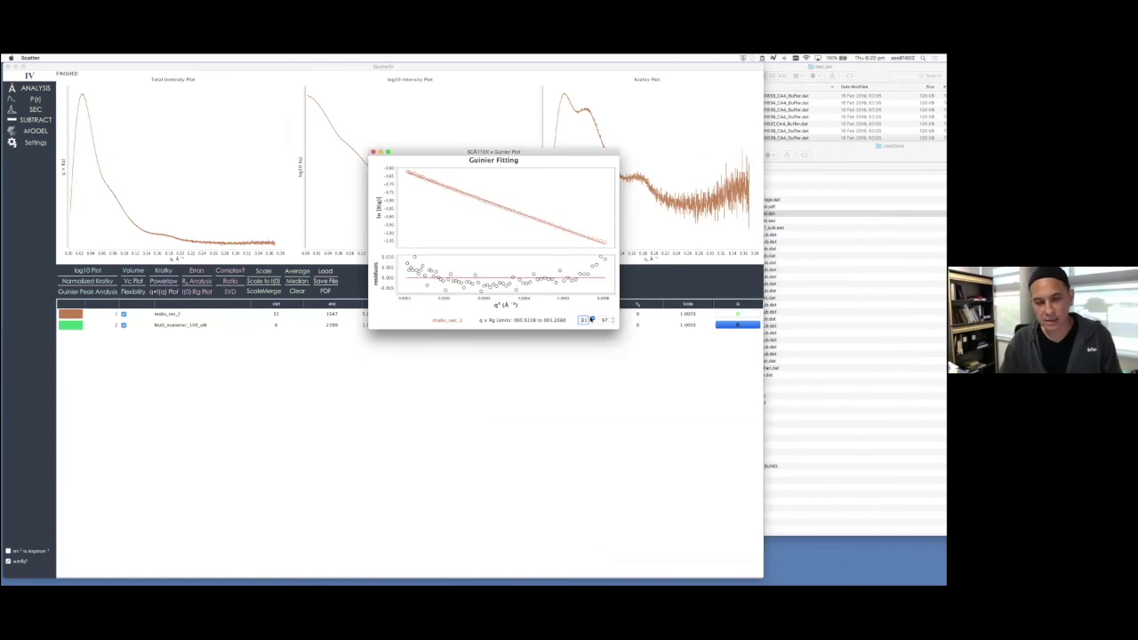
left_click(591, 318)
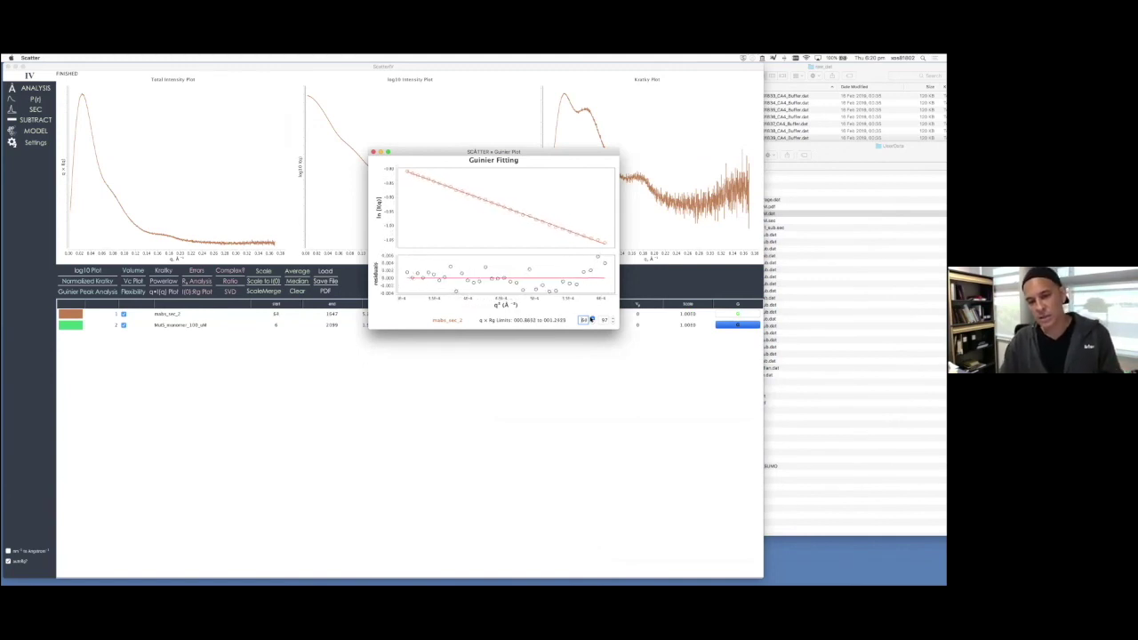
left_click(613, 318)
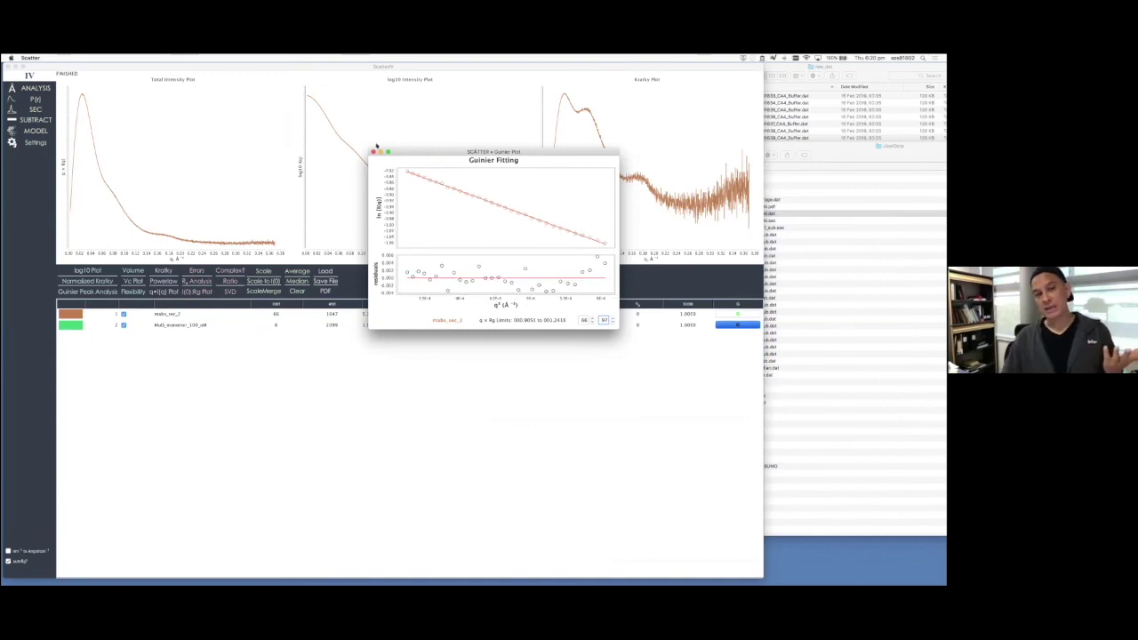
left_click(373, 152)
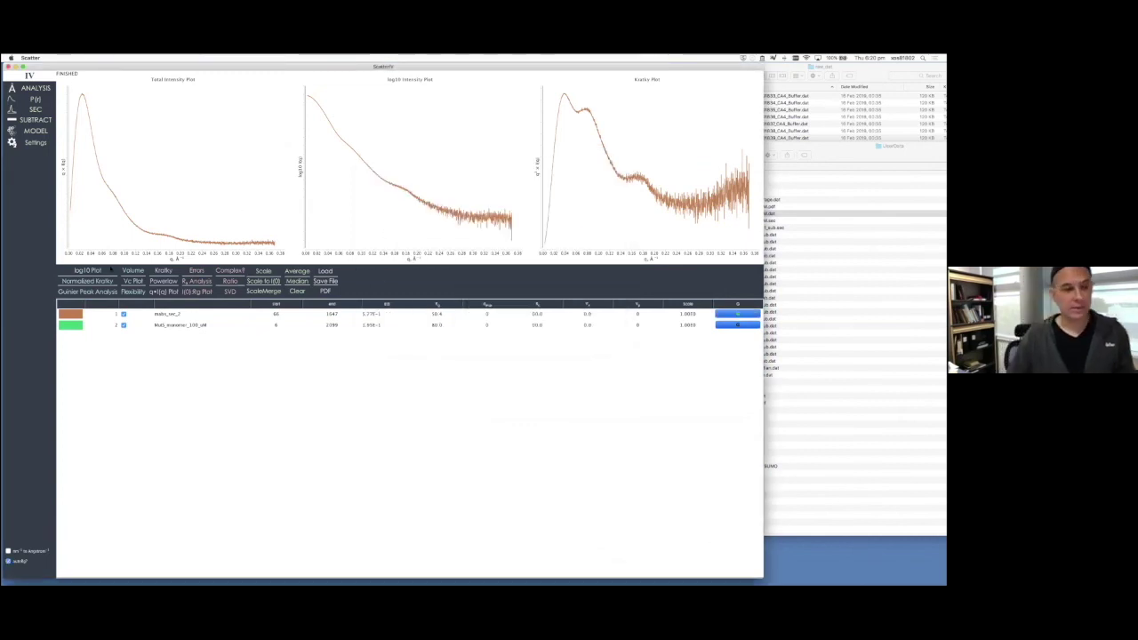
Exclude the MutS monomer dataset, view the normalized Kratky plot of mabs_sec_2 alone, and close the plot
left_click(105, 281)
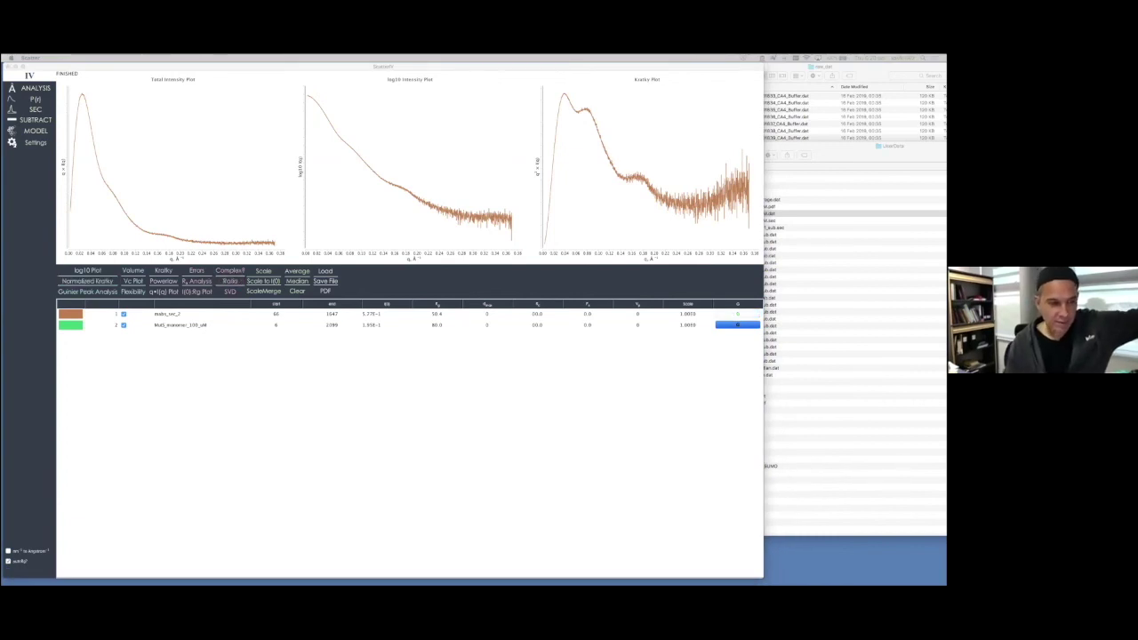
left_click(125, 326)
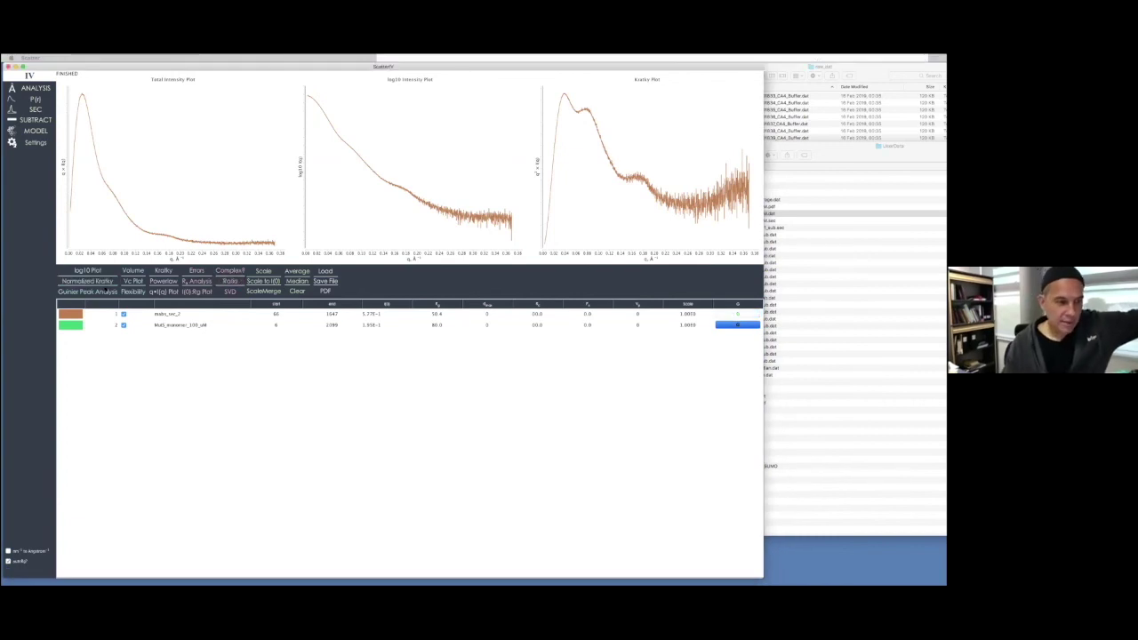
left_click(123, 325)
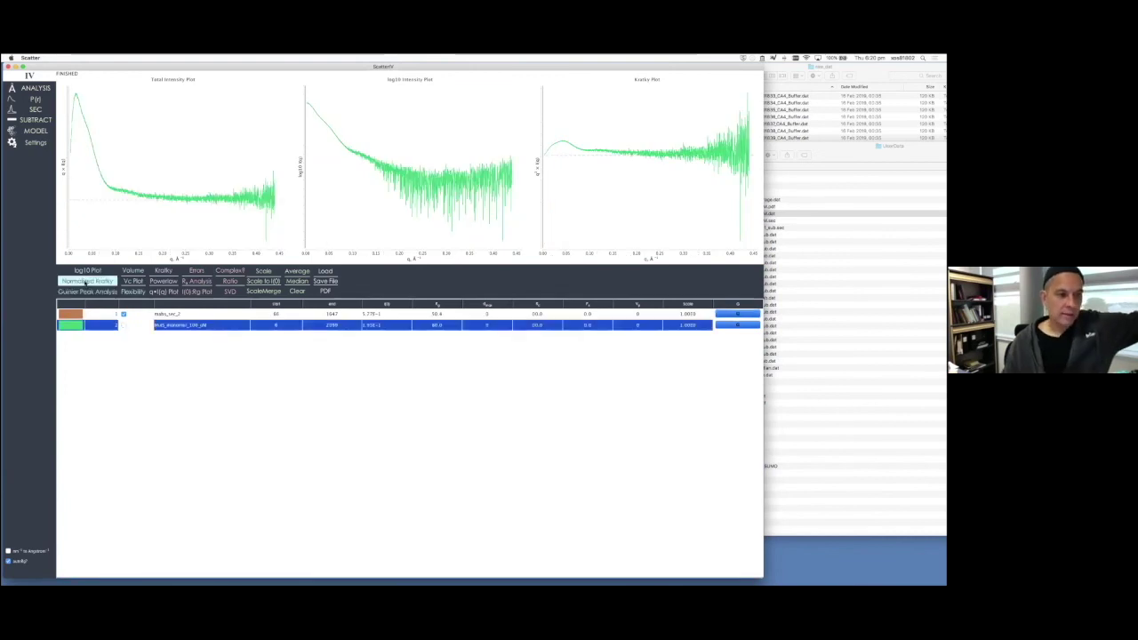
left_click(896, 332)
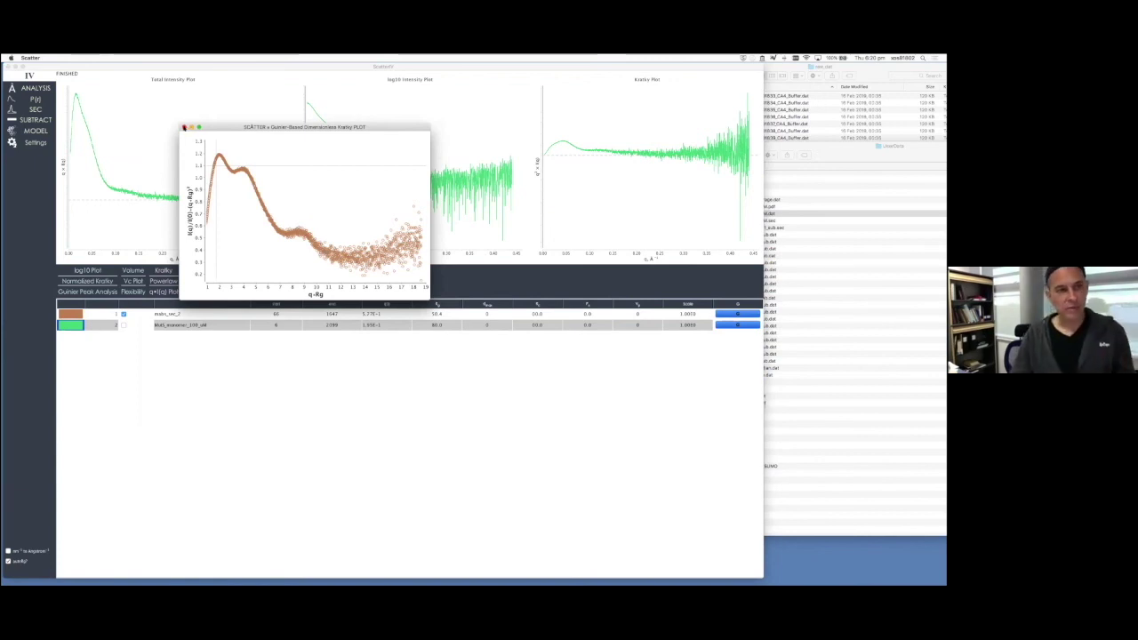
left_click(184, 128)
Run Guinier Peak Analysis on mabs_sec_2, set the Guinier fit's start point to 72, and close both plots
left_click(109, 292)
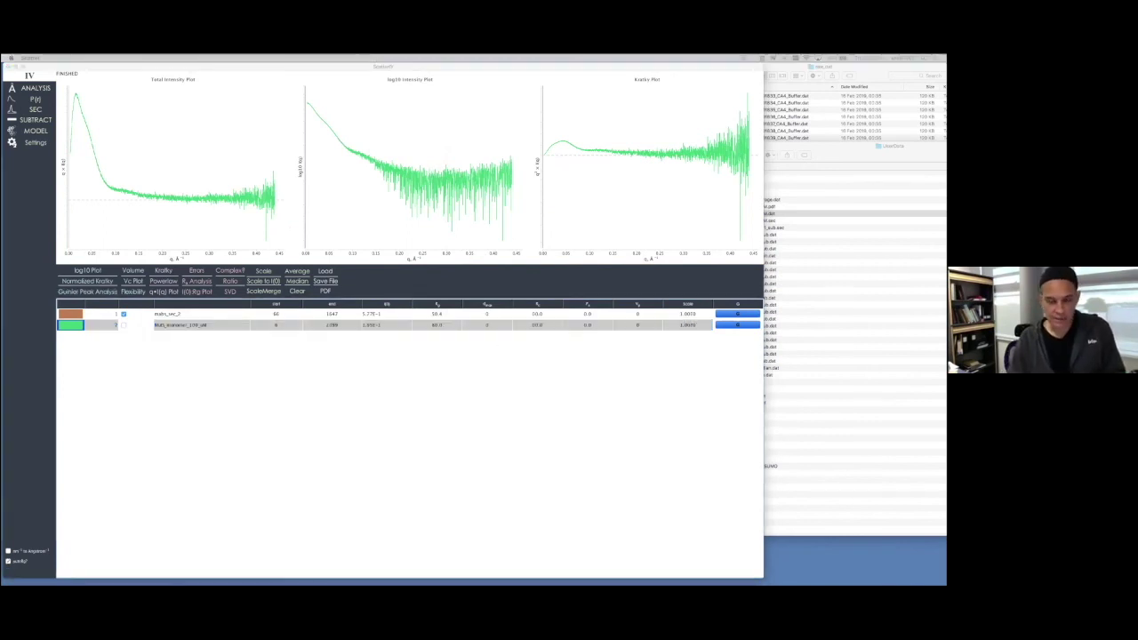
left_click_drag(943, 227, 537, 160)
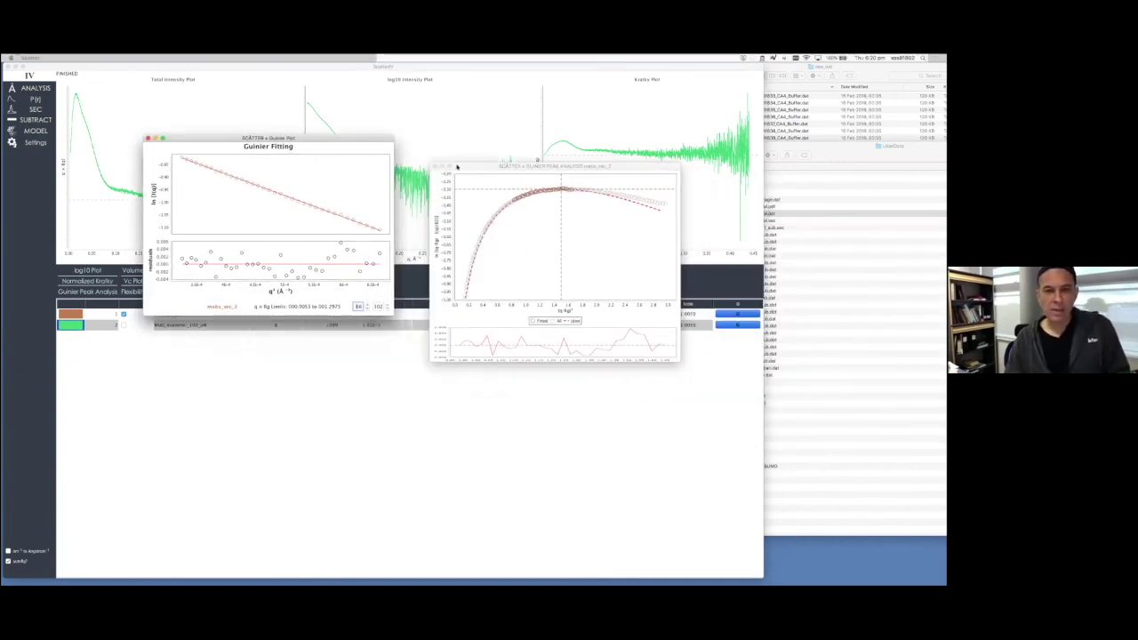
left_click_drag(468, 164, 437, 145)
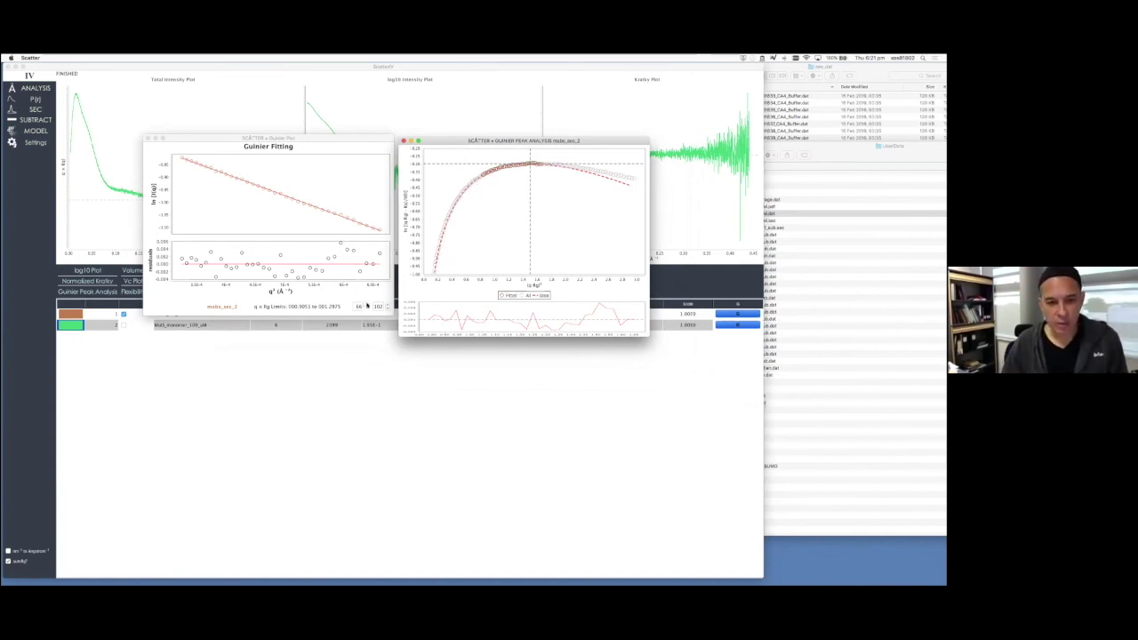
scroll(365, 304, "up", 6)
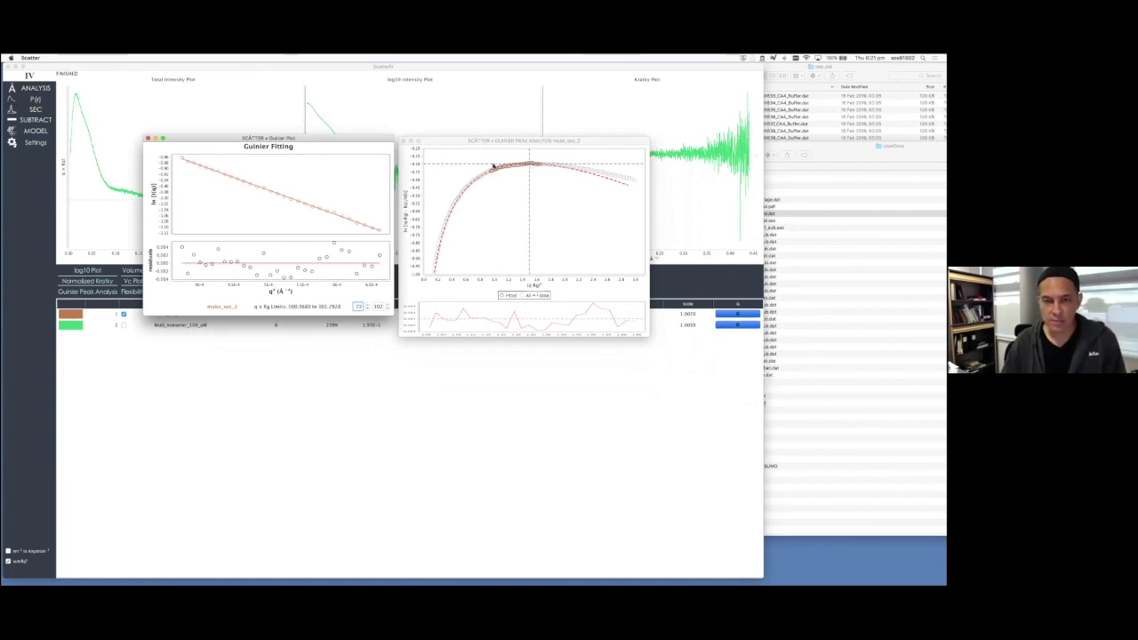
left_click(403, 140)
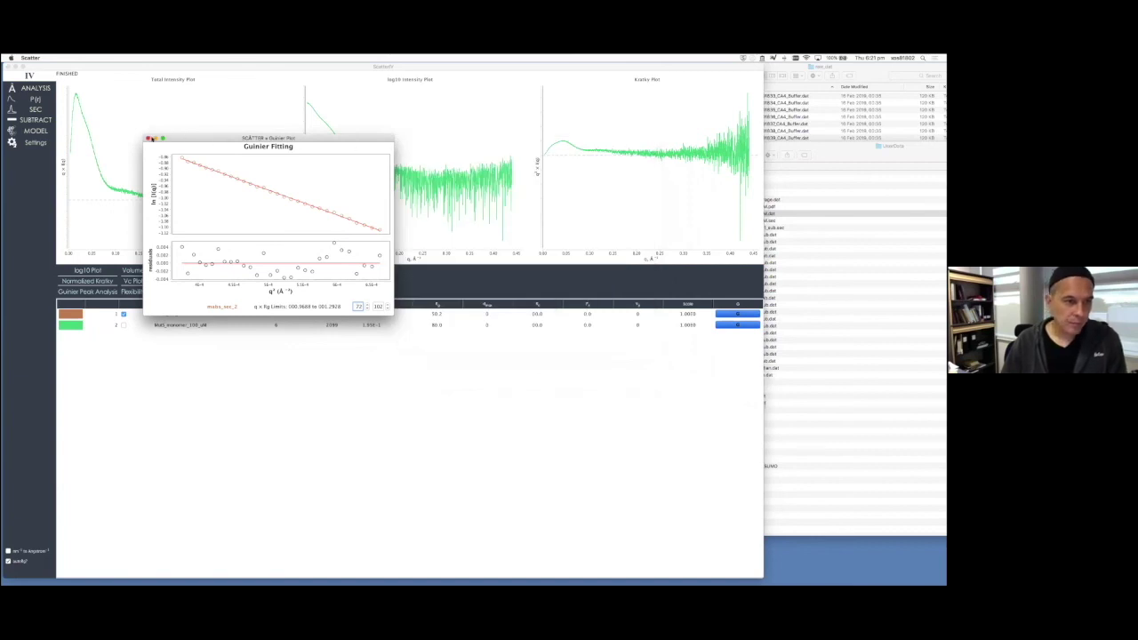
left_click(147, 137)
Examine the flexibility plots of mabs_sec_2 with q_max reduced to about 0.115, and close them
left_click(133, 291)
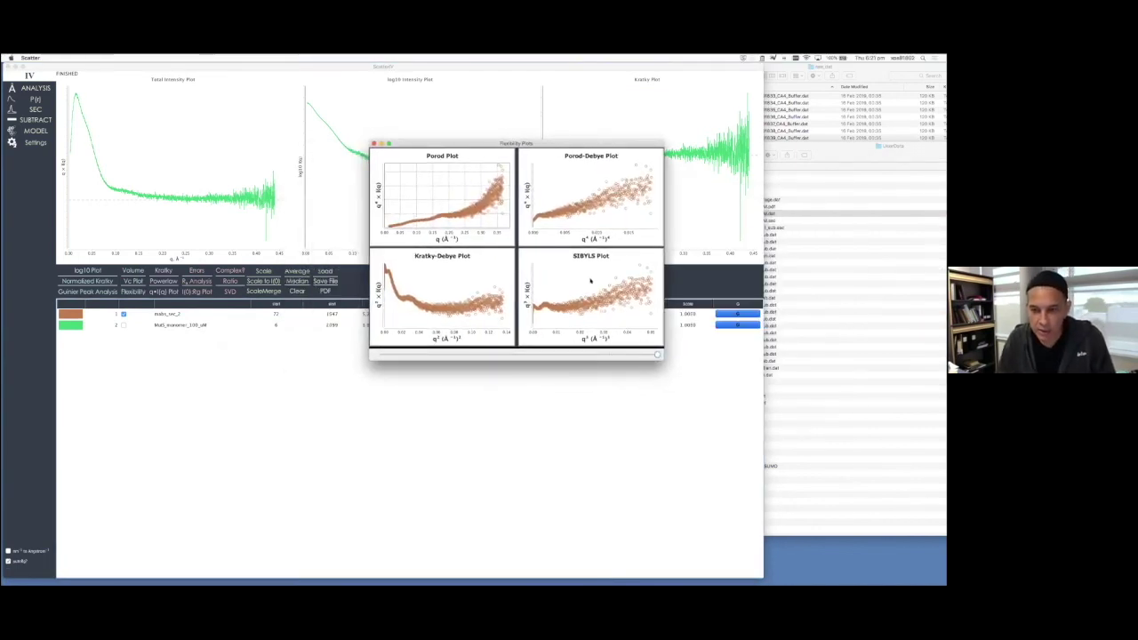
left_click_drag(656, 355, 491, 346)
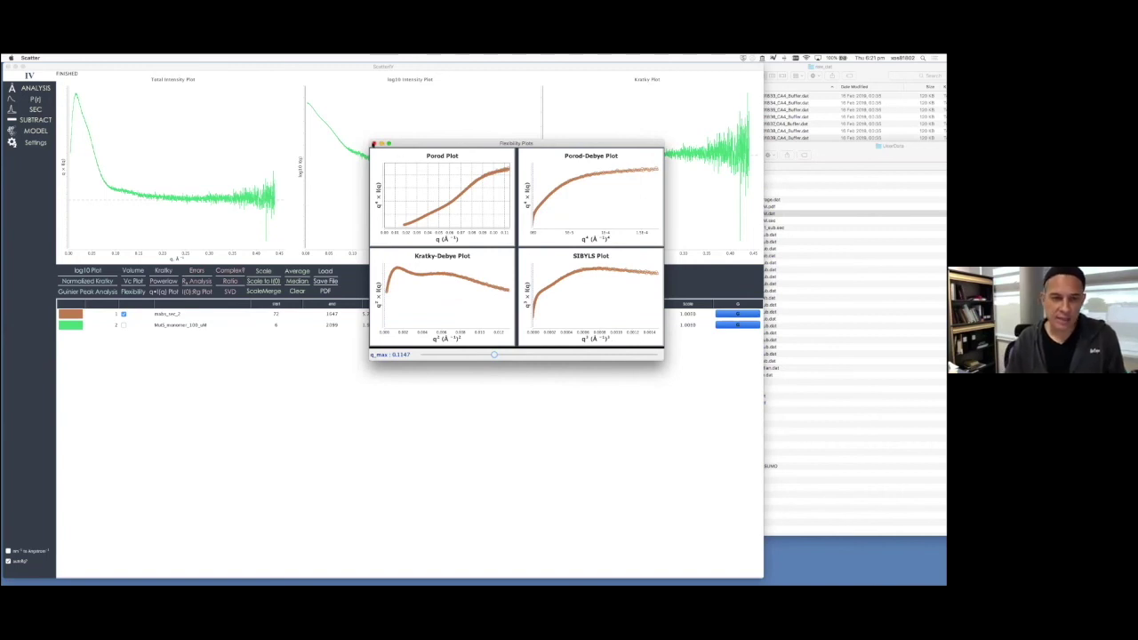
left_click(373, 143)
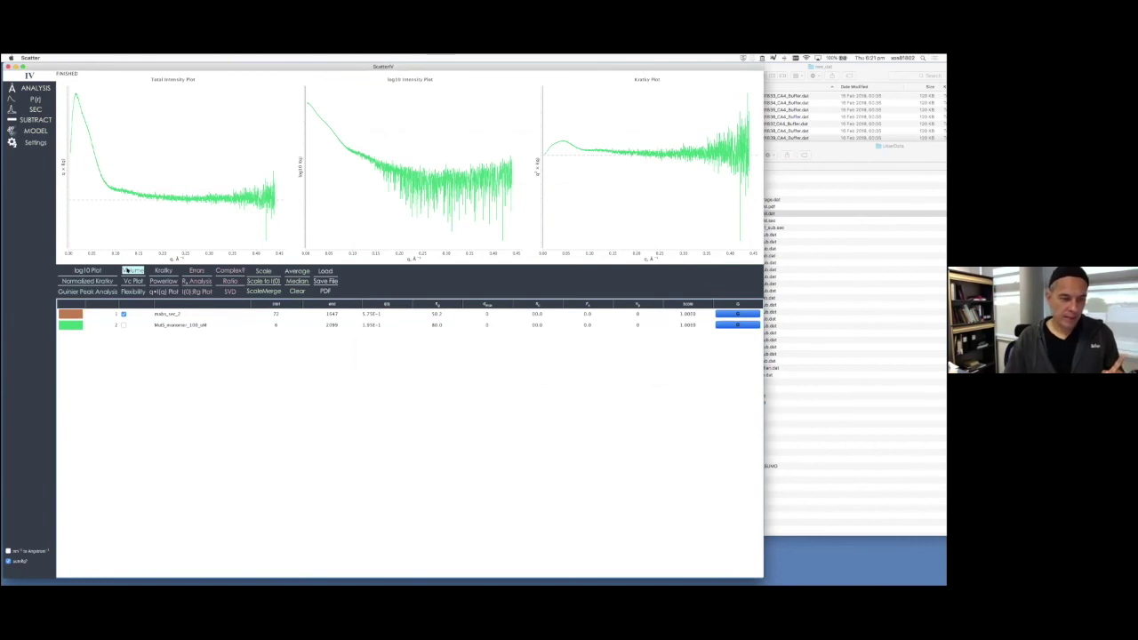
Determine the Porod volume of mabs_sec_2 with the Porod-Debye fit's start point set to 424, and close the analysis
left_click(132, 269)
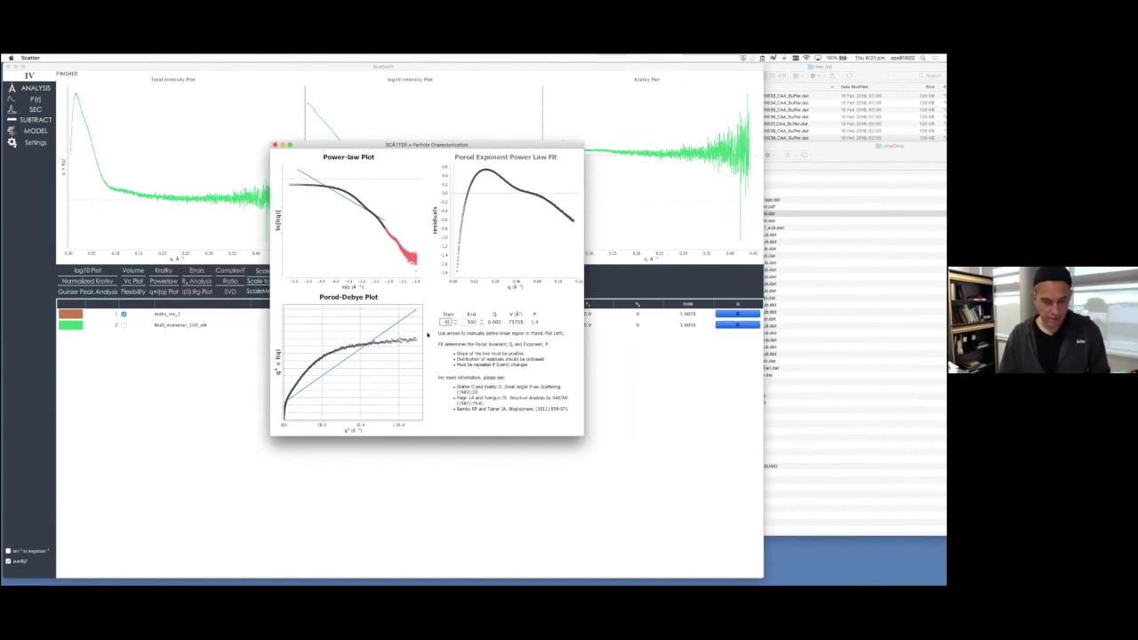
type("811")
key("Return")
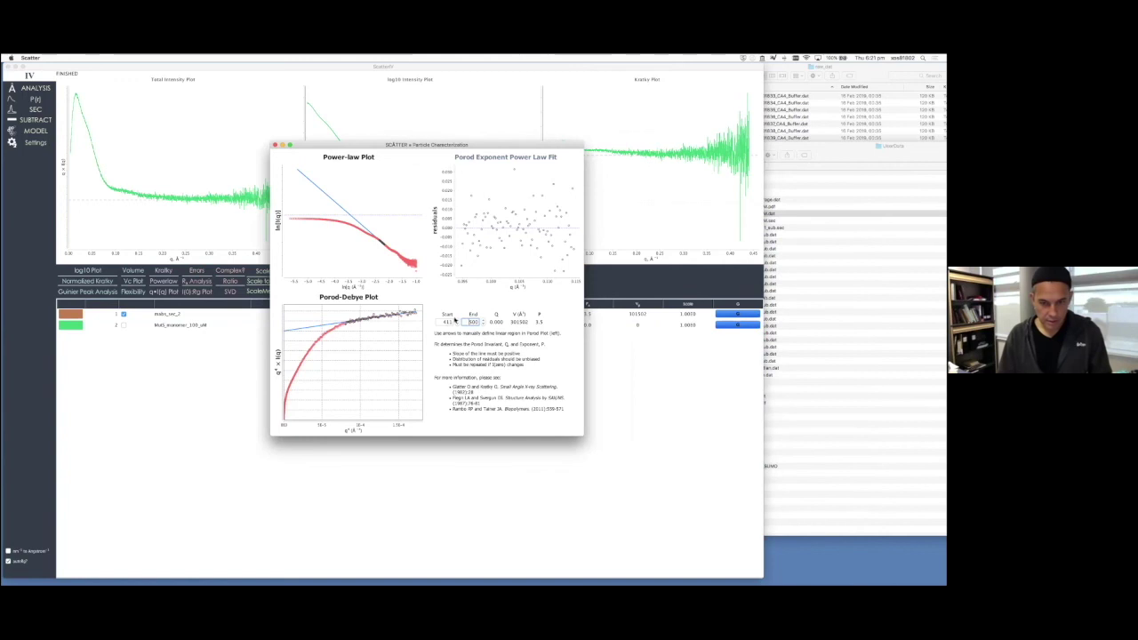
key("Up")
key("Up")
key("Up")
key("Up")
key("Up")
key("Up")
key("Up")
key("Up")
key("Up")
key("Up")
key("Up")
key("Up")
key("Up")
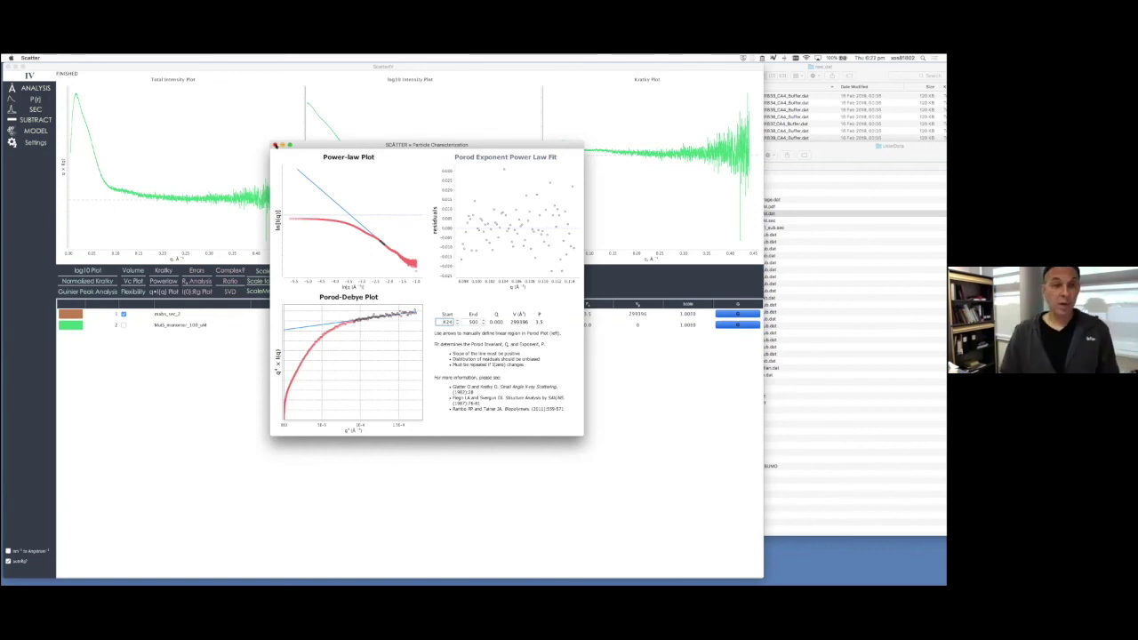
left_click(274, 145)
Examine the volume-of-correlation plot of mabs_sec_2 and close it
left_click(134, 281)
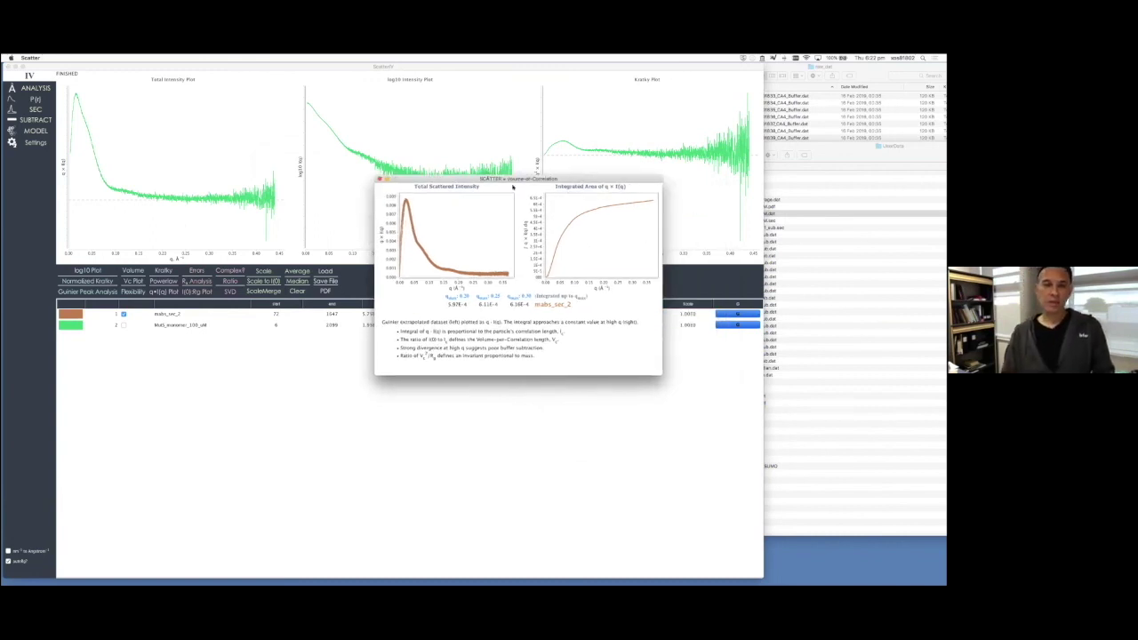
left_click(378, 183)
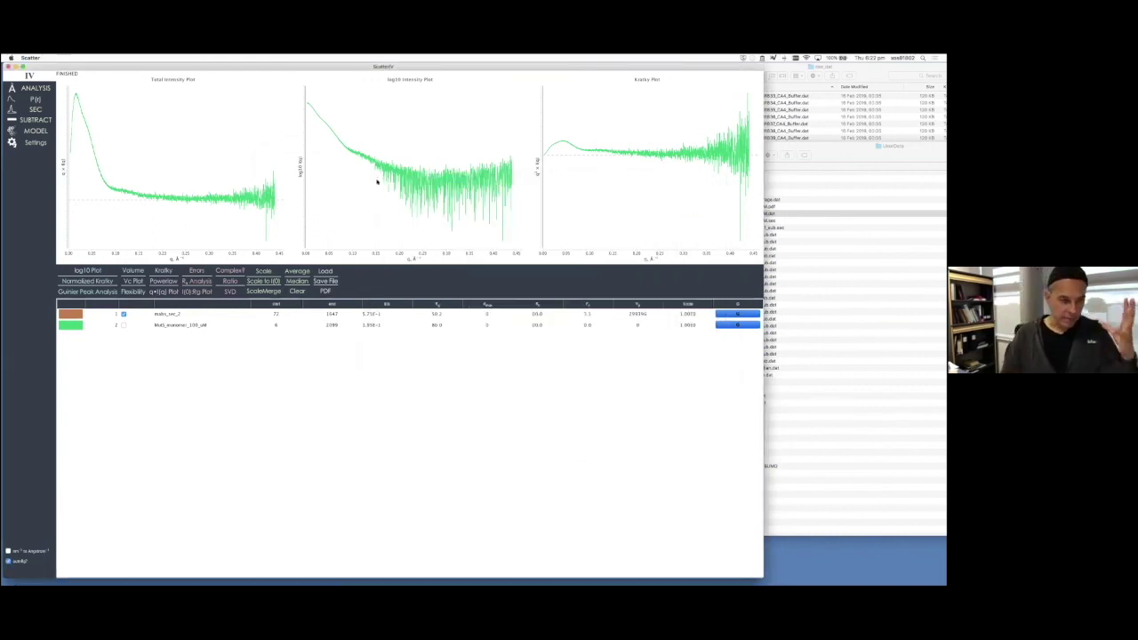
In the P(r) view, enlarge the plot area and run a d_max search for mabs_sec_2 with the suggested qmax set to 0.25
left_click(33, 98)
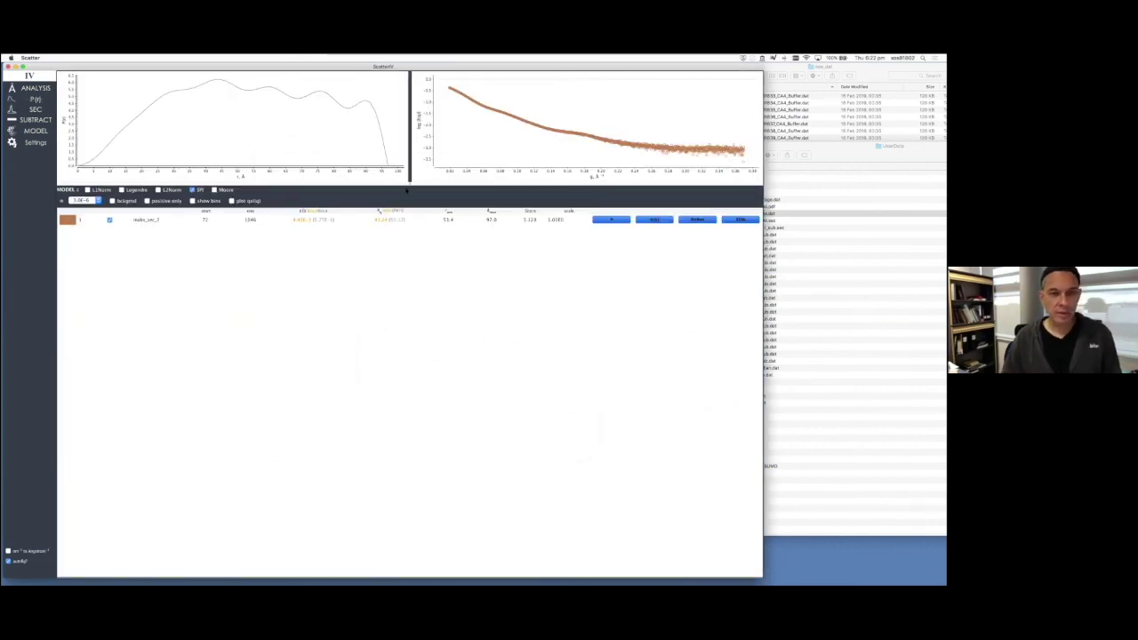
left_click_drag(408, 183, 419, 341)
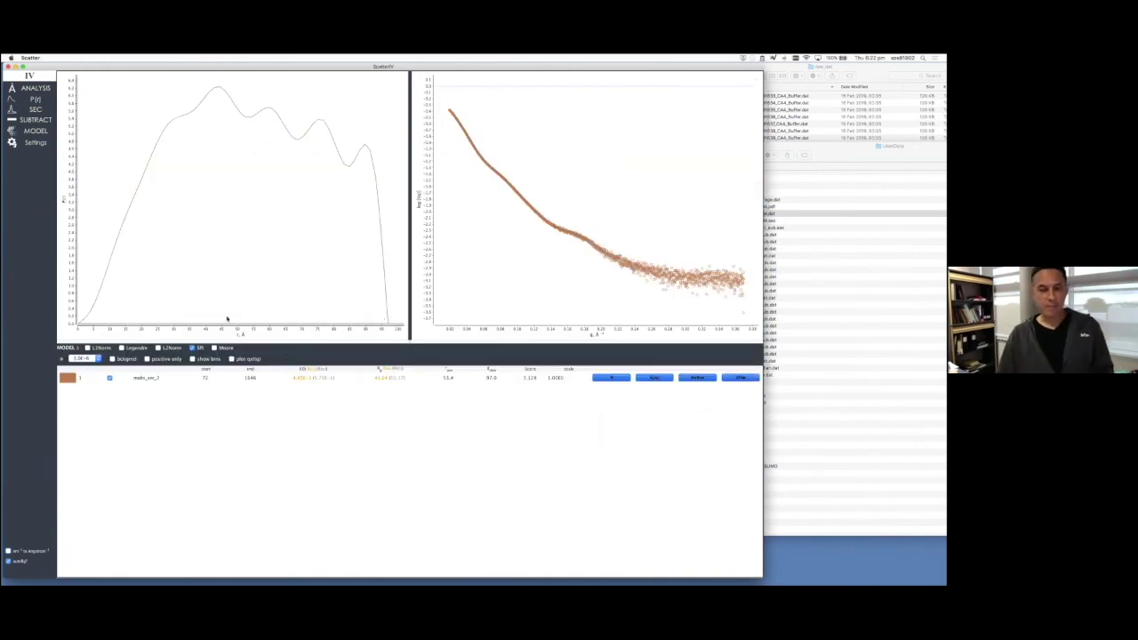
left_click(312, 379)
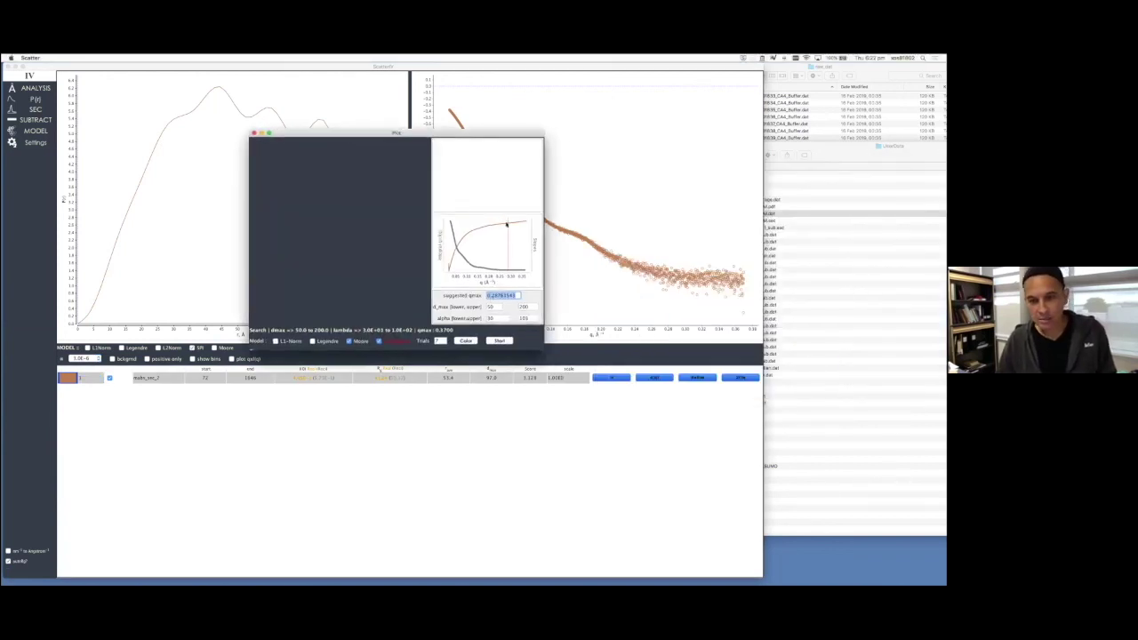
left_click(492, 295)
left_click_drag(492, 295, 528, 295)
type("25")
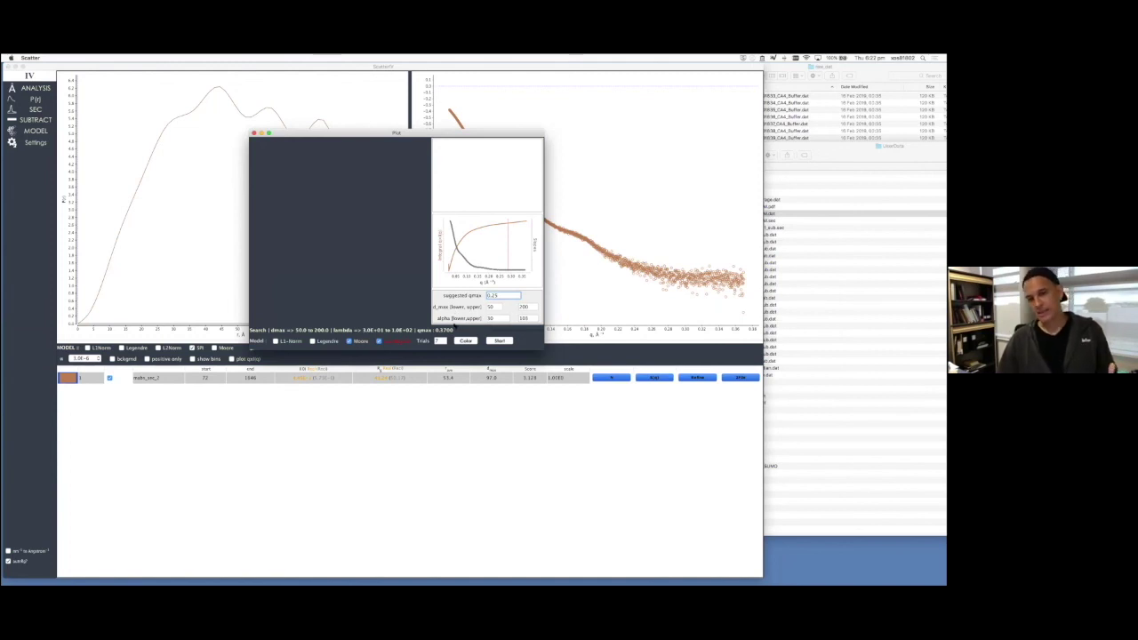
left_click(497, 341)
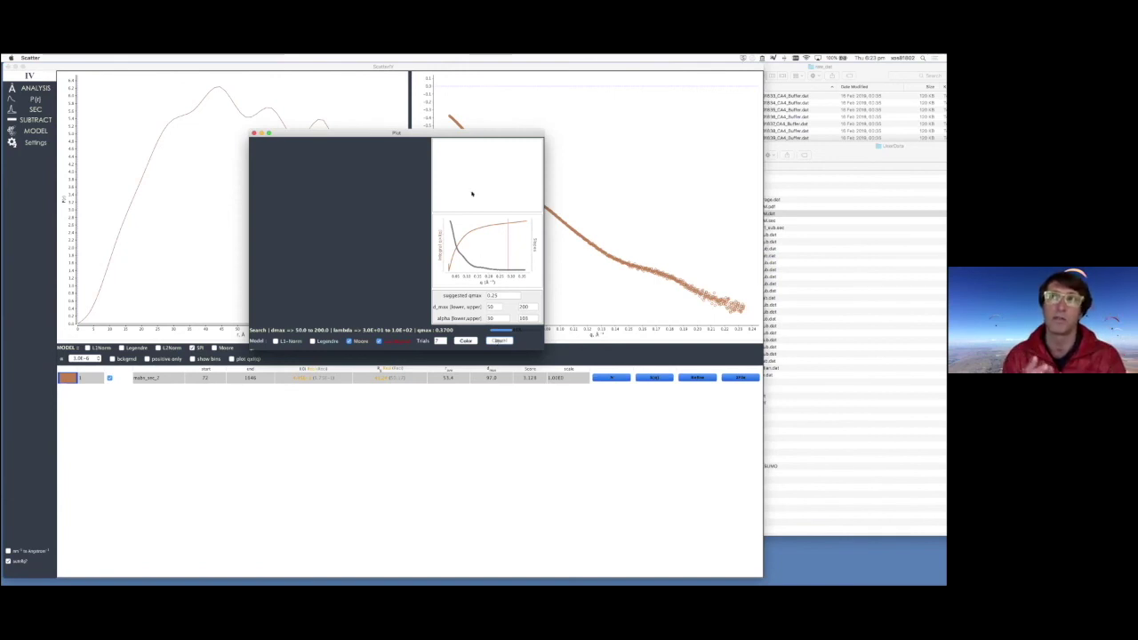
Reposition and enlarge the search results window to examine the Composite Distribution and d_max likelihood plots
left_click_drag(335, 129, 698, 138)
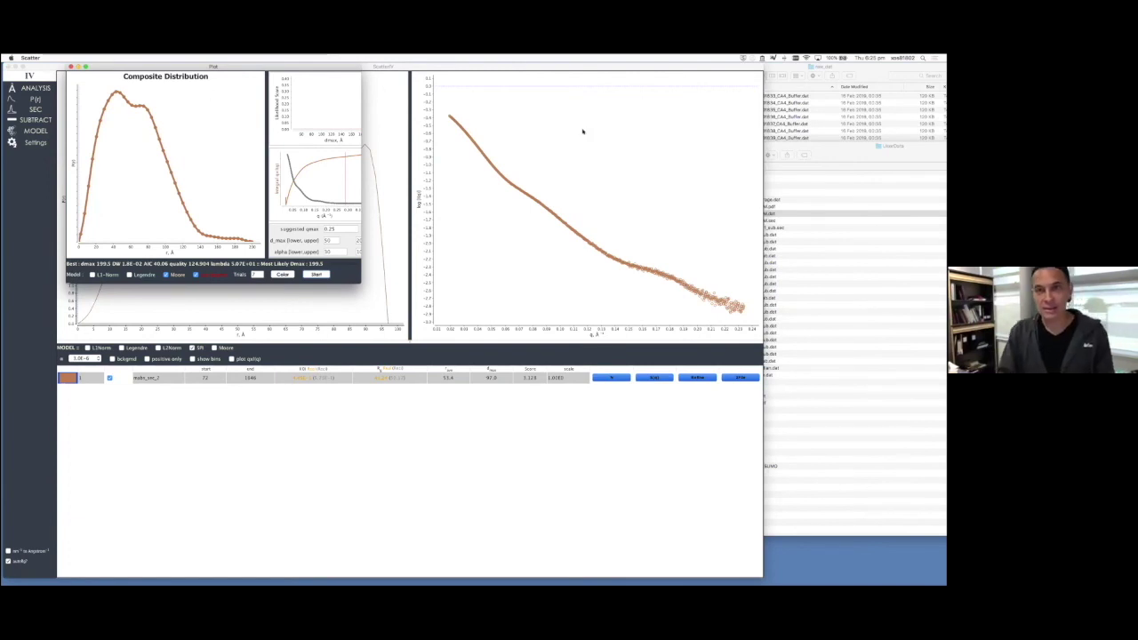
left_click_drag(193, 67, 288, 125)
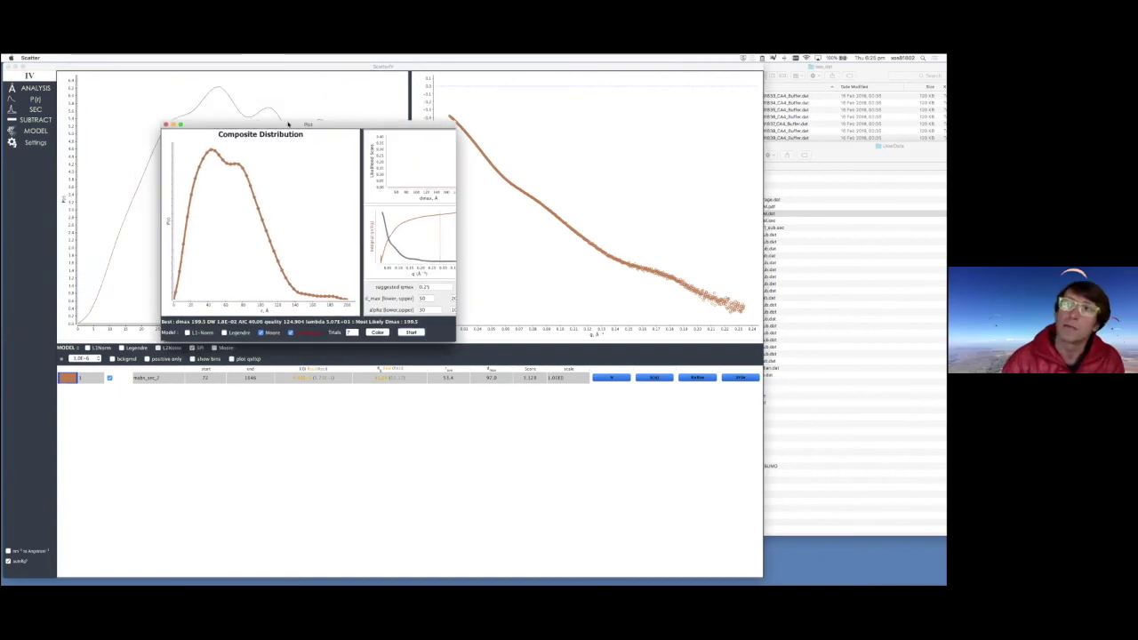
left_click_drag(451, 338, 556, 407)
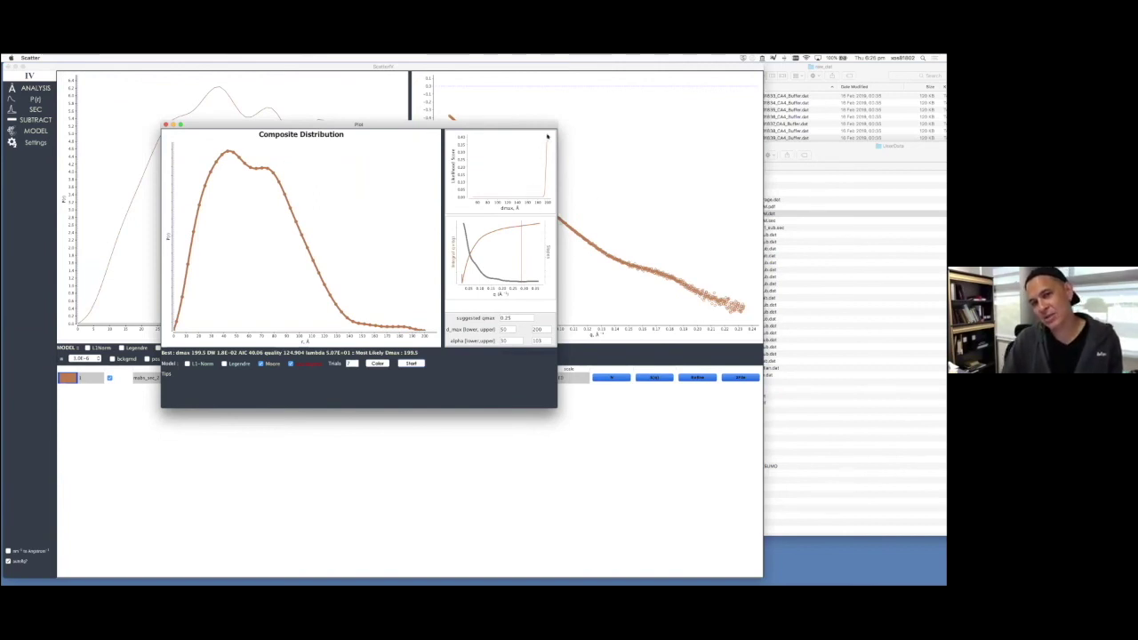
Rerun the d_max search with lower and upper d_max bounds of 140 and 240
double_click(503, 329)
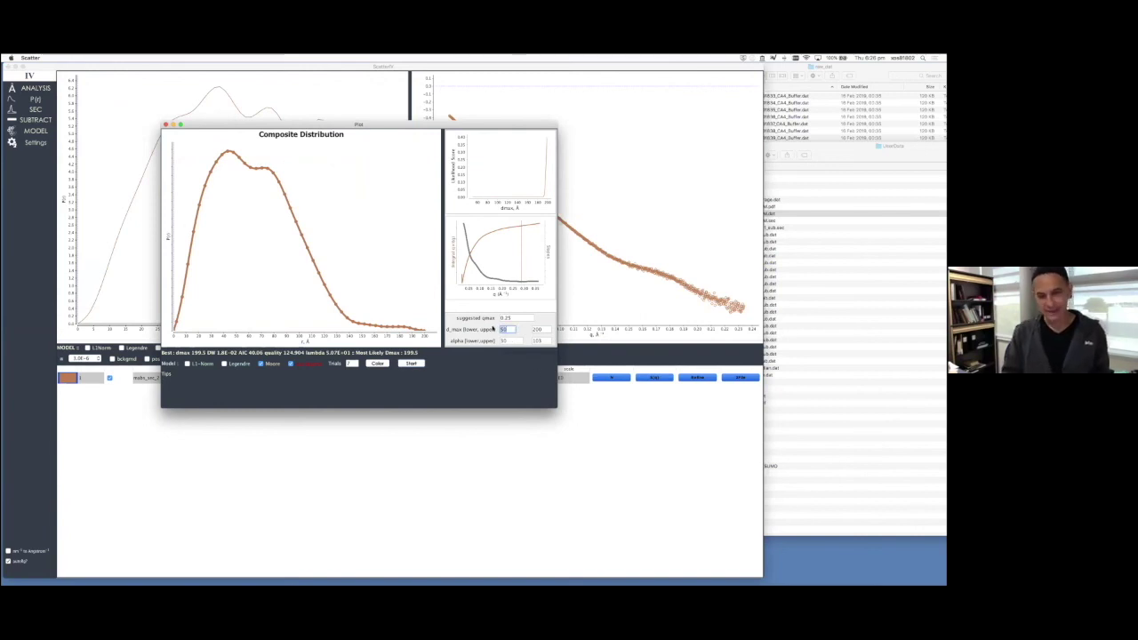
type("140")
key("Tab")
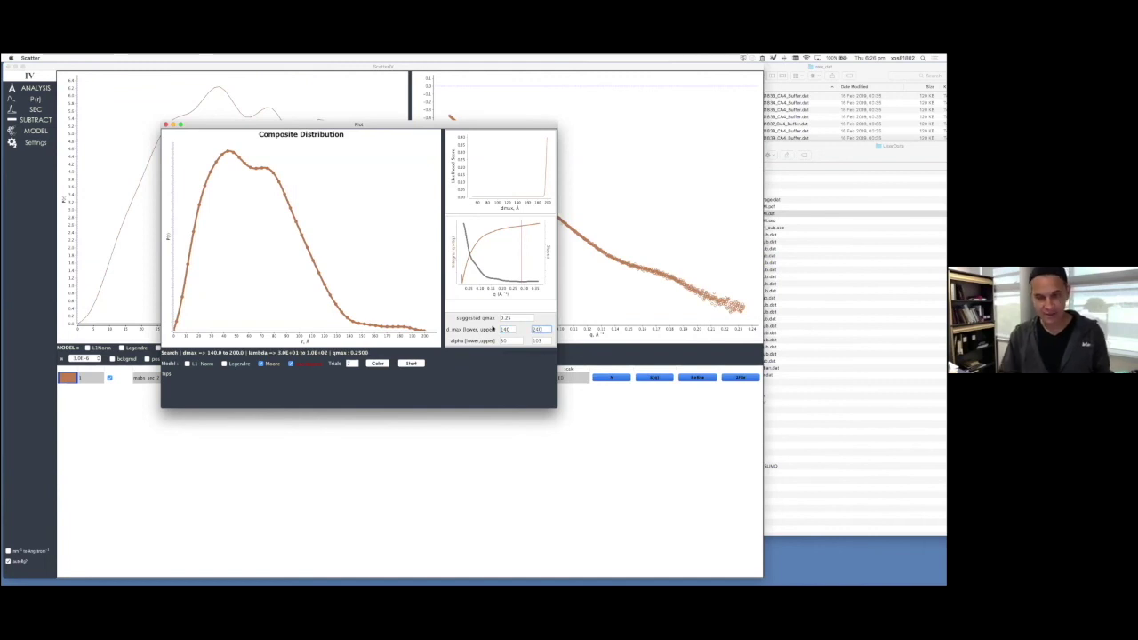
left_click(409, 362)
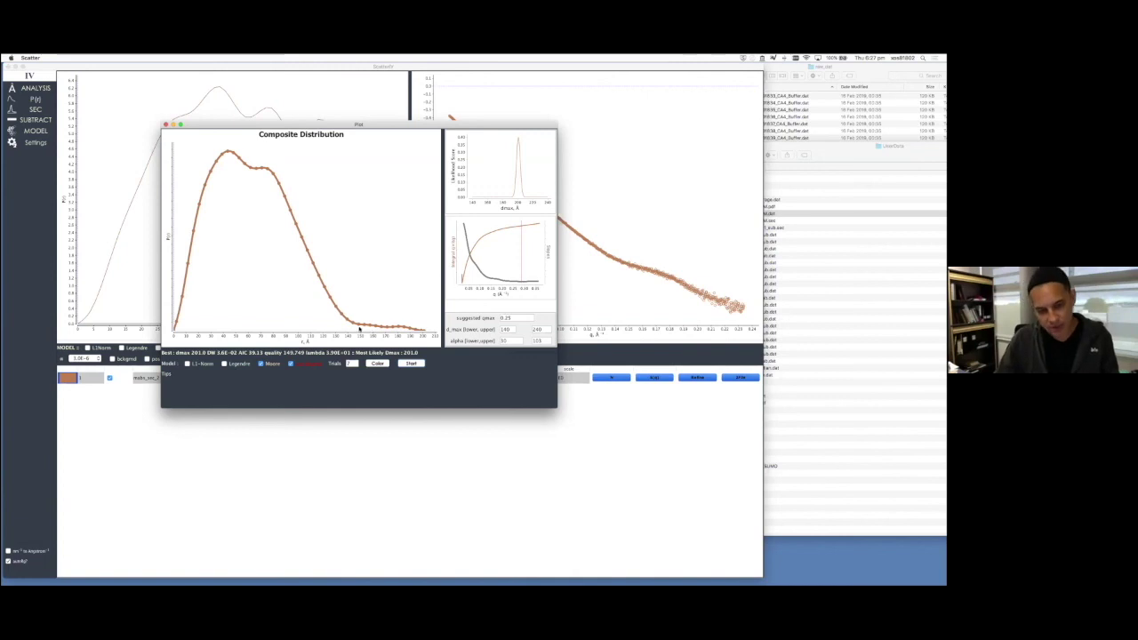
Close the d_max search results and display the mabs_sec_2 curves in the analysis view
left_click(165, 124)
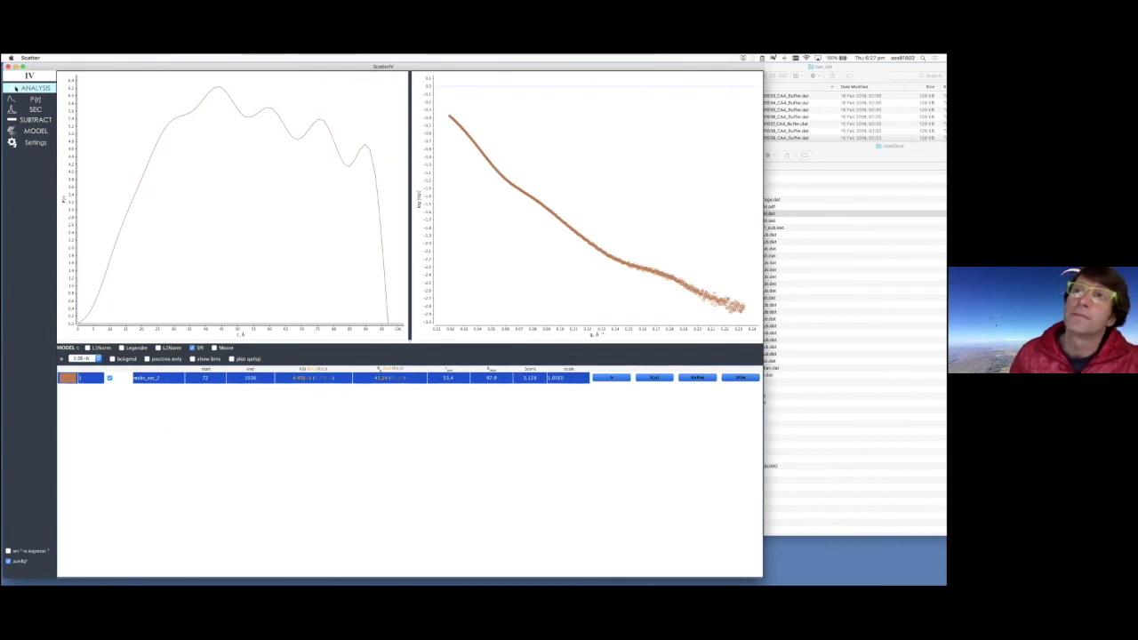
left_click(15, 88)
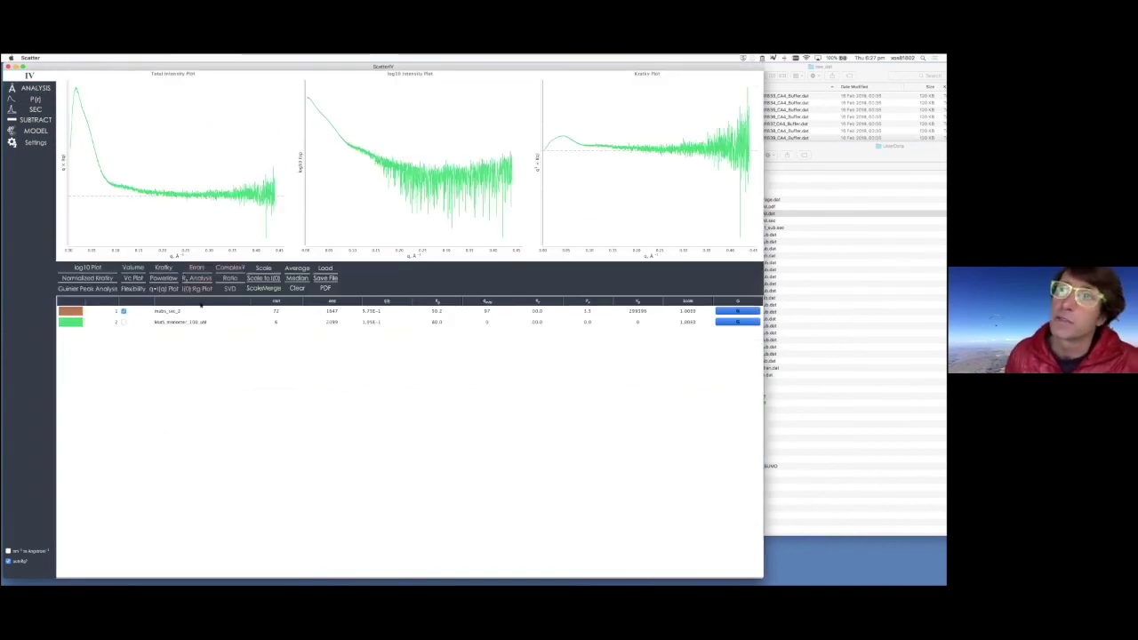
left_click(203, 310)
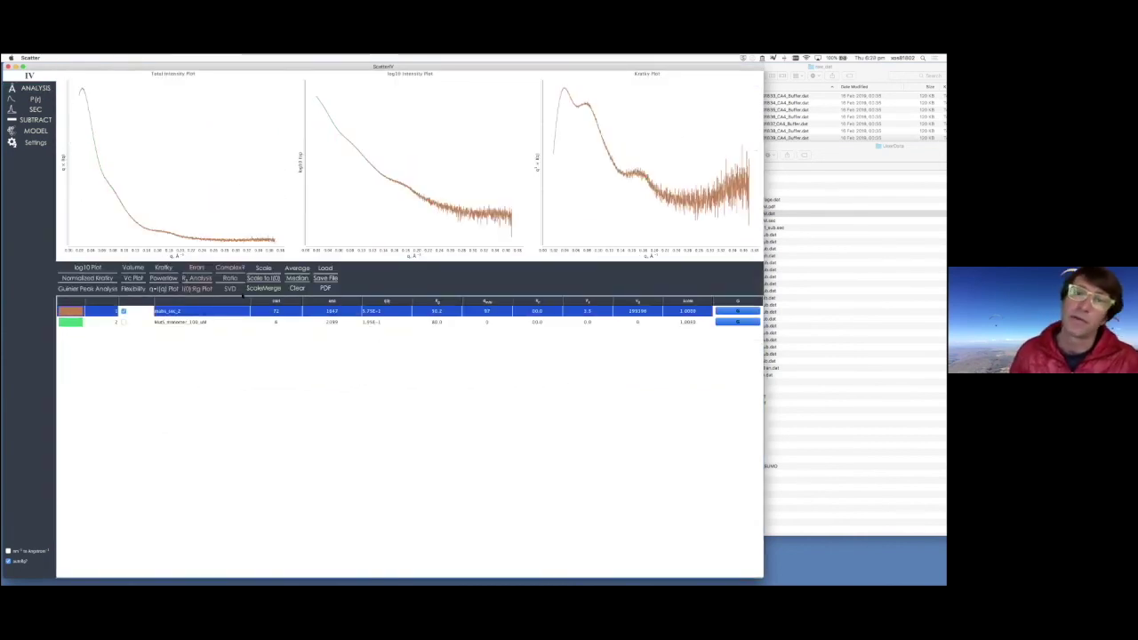
In the P(r) view, set the end point of mabs_sec_2 to 1000 and its d_max to 210
left_click(37, 98)
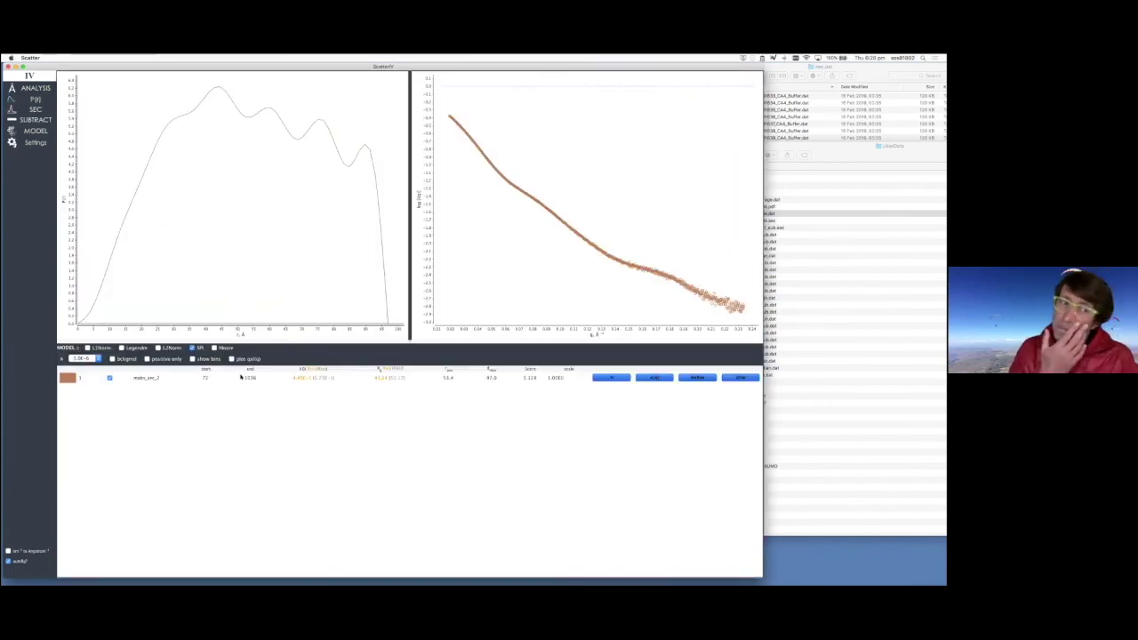
left_click(245, 376)
left_click(253, 377)
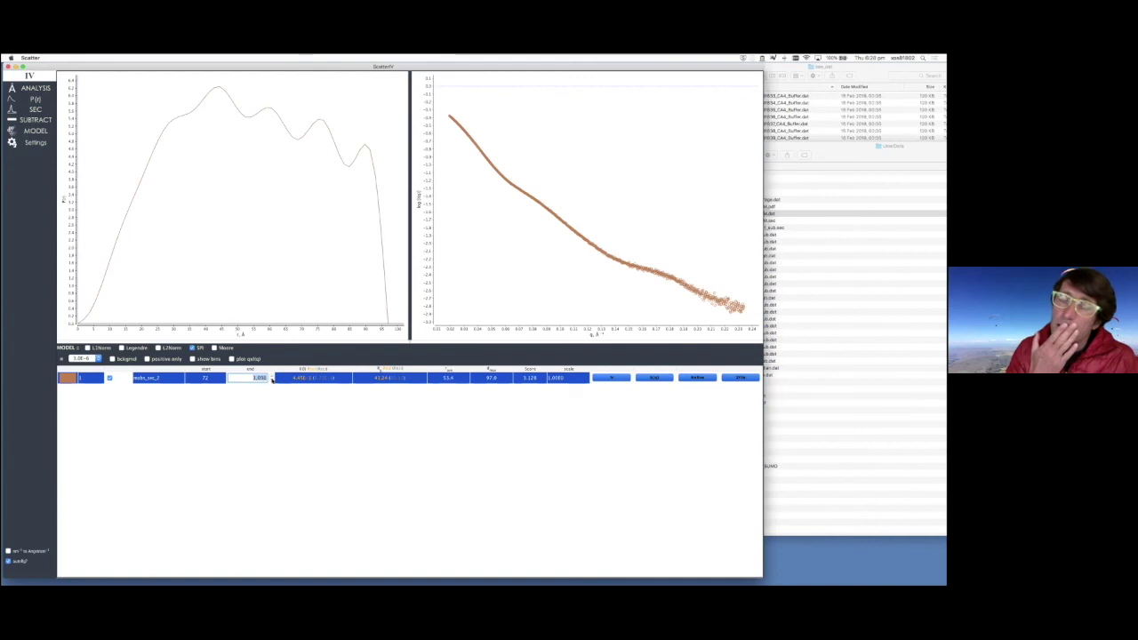
type("100")
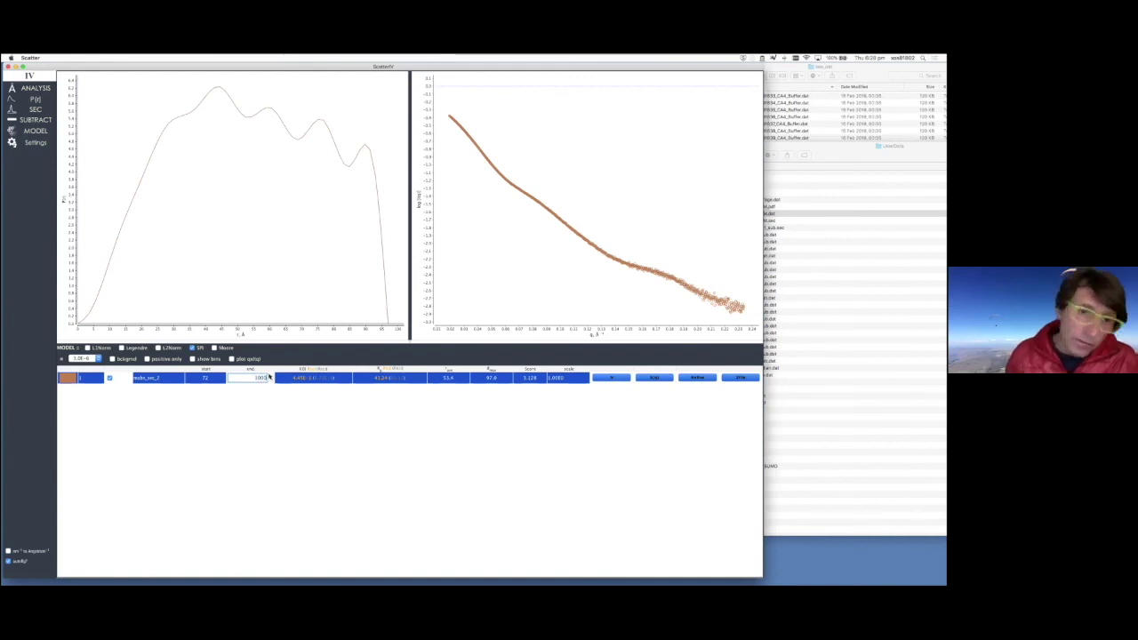
key("Return")
left_click(502, 383)
key("BackSpace")
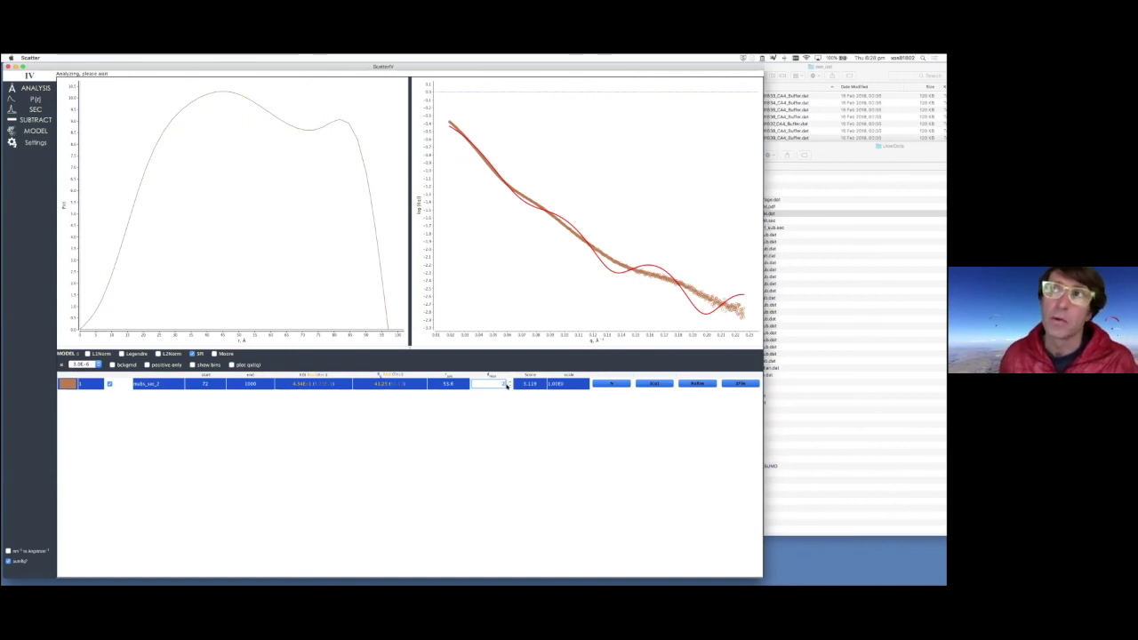
key("Return")
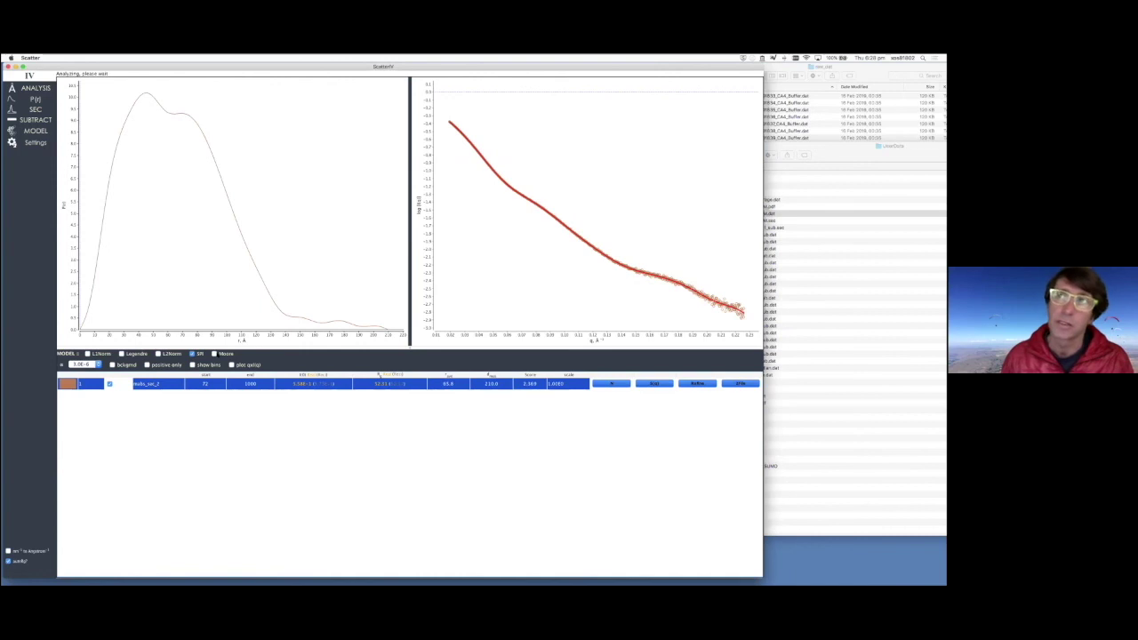
Switch the P(r) model to Moore with a constant background and lower the d_max of mabs_sec_2 to 207
left_click(213, 353)
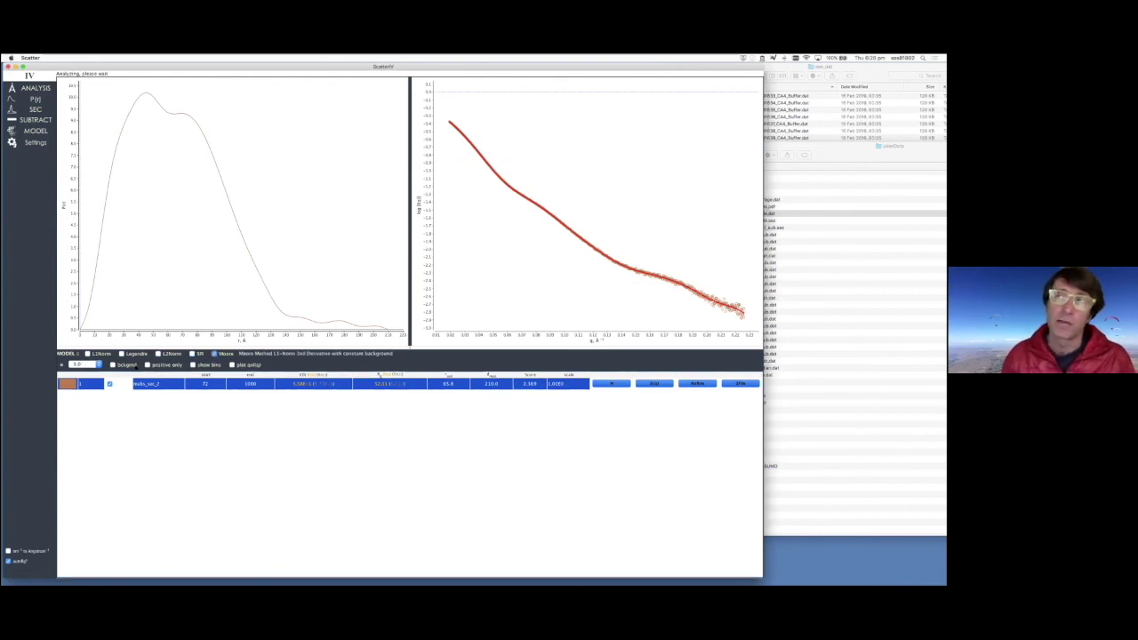
left_click(509, 386)
left_click(509, 386)
left_click(509, 386)
left_click(509, 386)
left_click(509, 386)
left_click(509, 386)
left_click(509, 383)
left_click(509, 384)
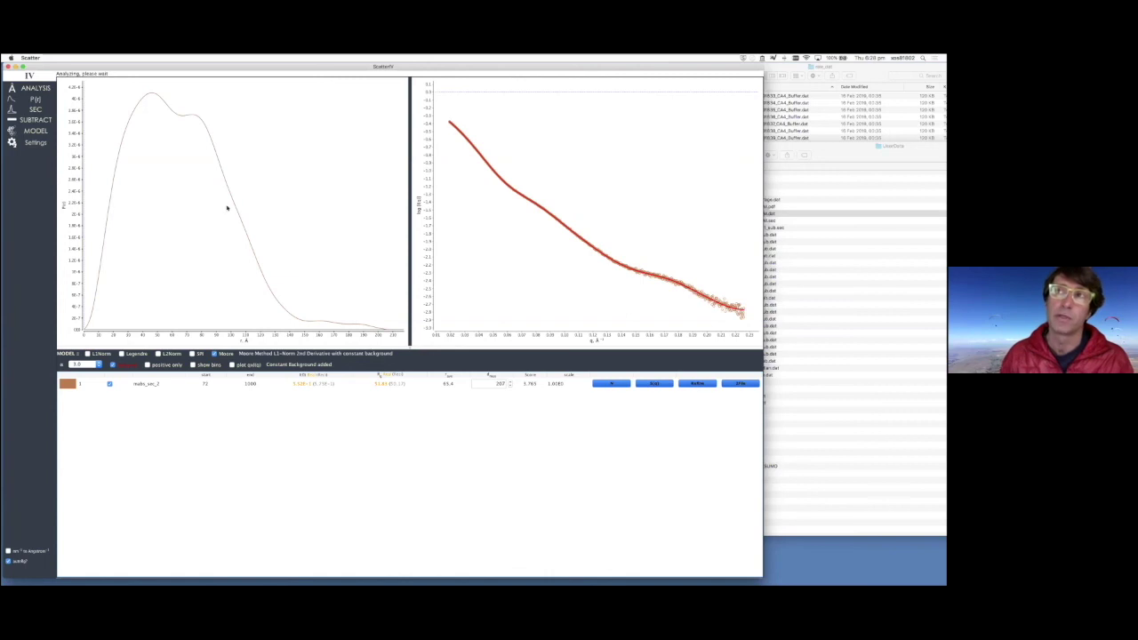
In the analysis view, set the start point of mabs_sec_2 to 1
left_click(37, 87)
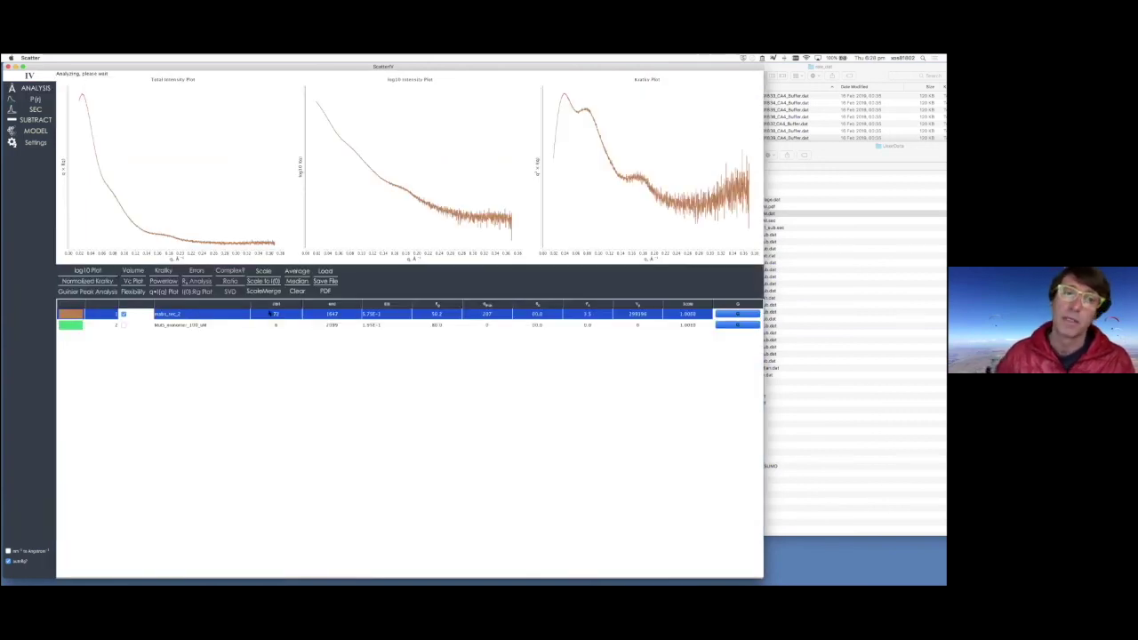
double_click(291, 314)
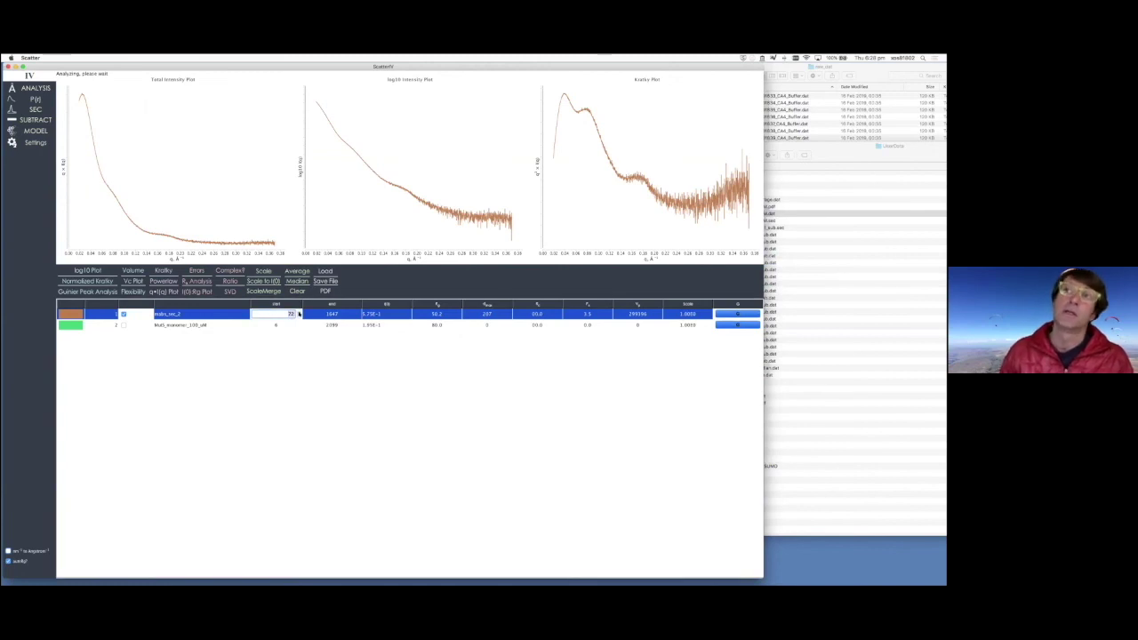
key("BackSpace")
type("1")
key("Return")
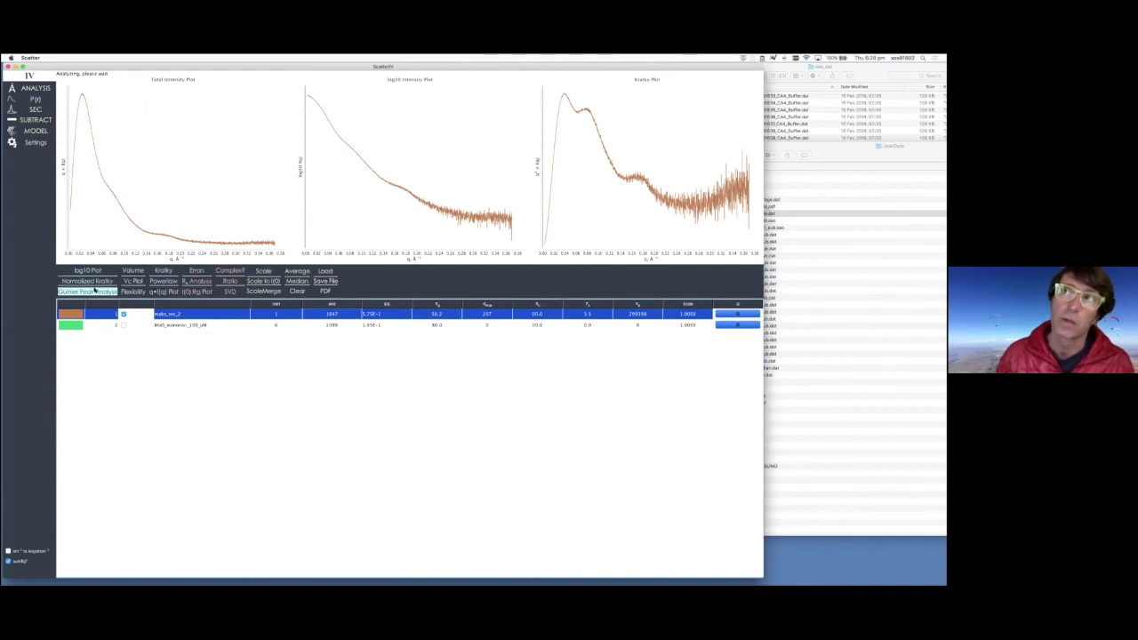
Open the Guinier fit of mabs_sec_2, set its start point to 71, and close the plot
left_click(93, 290)
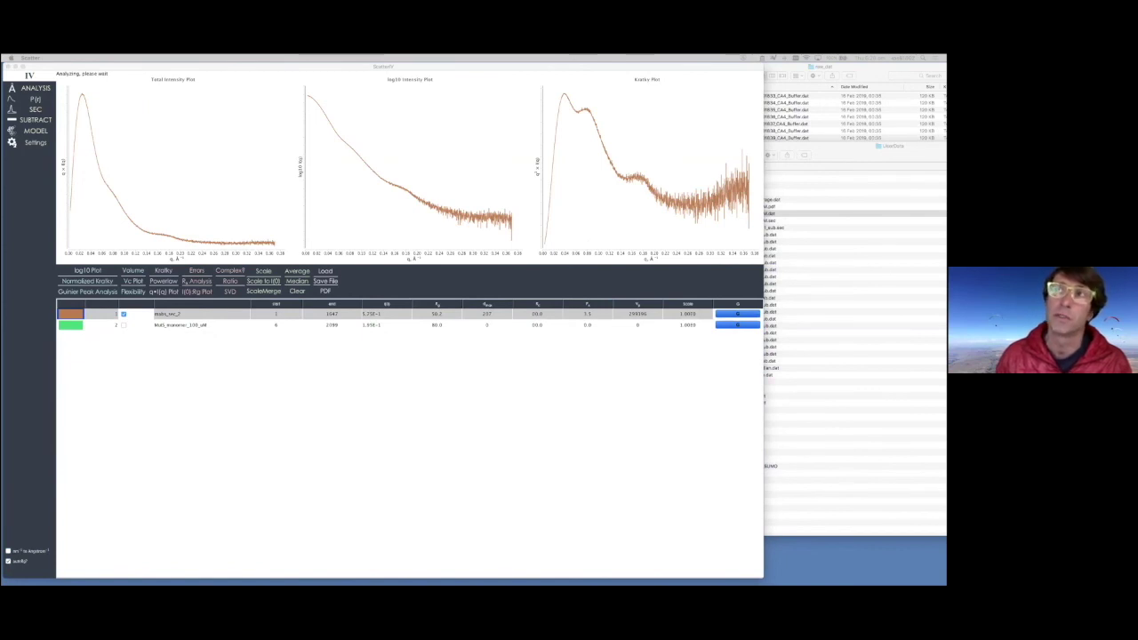
left_click_drag(878, 216, 415, 140)
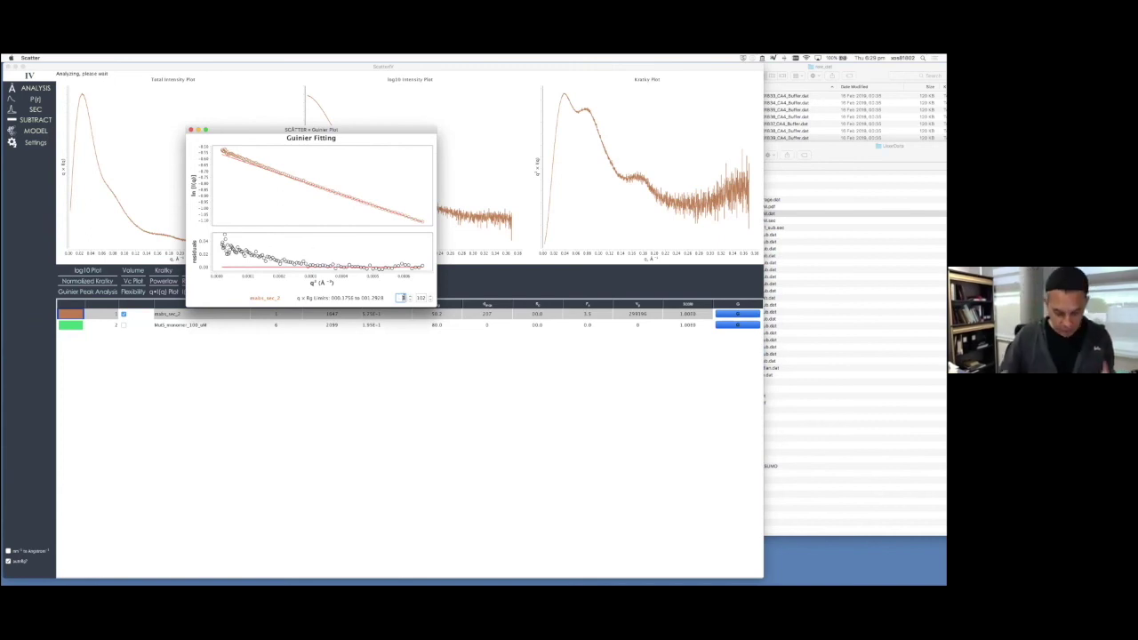
key("Tab")
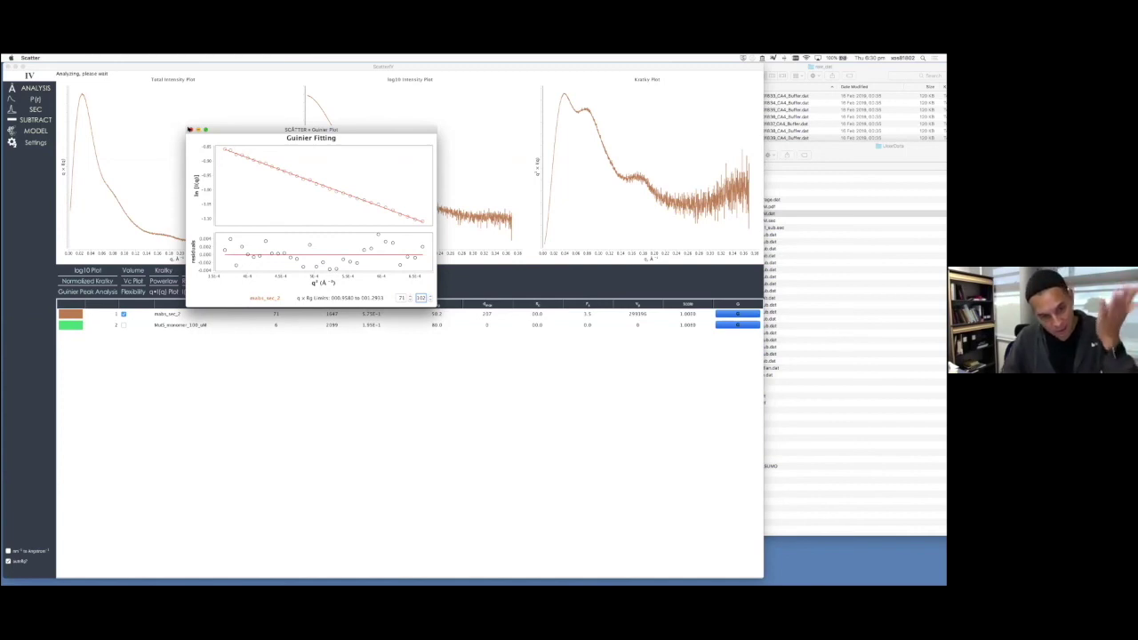
left_click(190, 130)
In the P(r) view, set the start point of mabs_sec_2 to 1
left_click(34, 98)
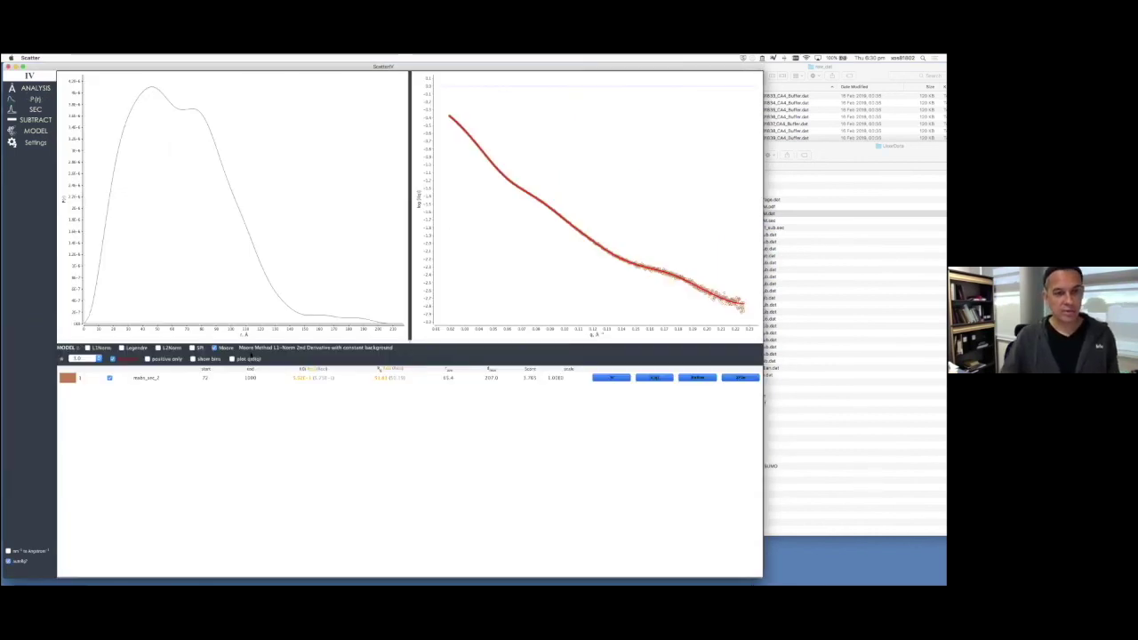
double_click(199, 378)
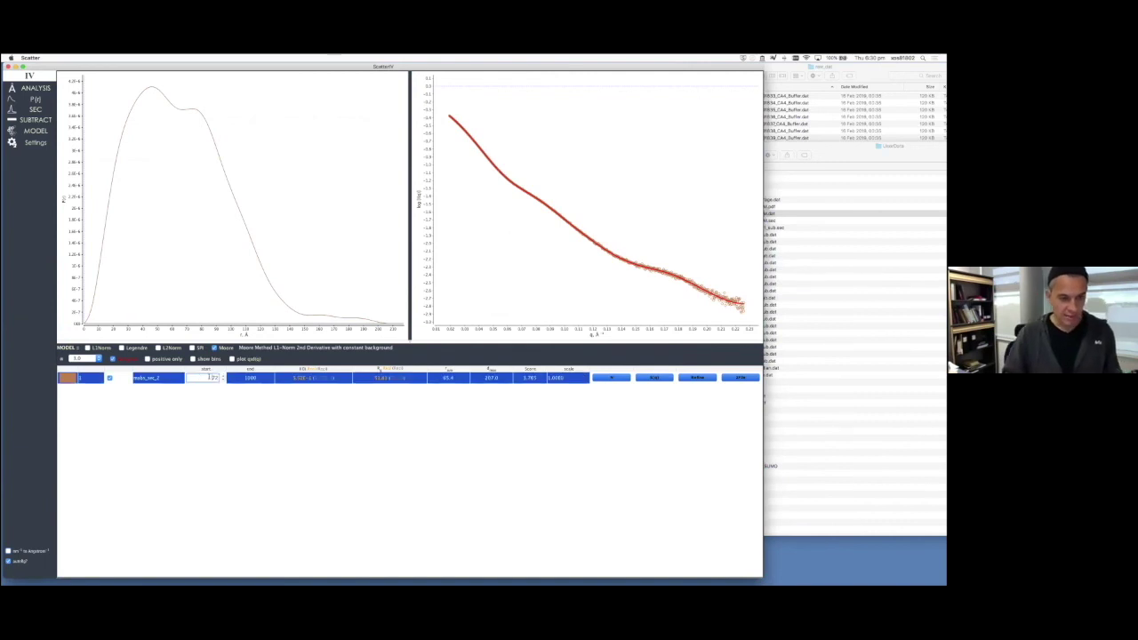
key("Return")
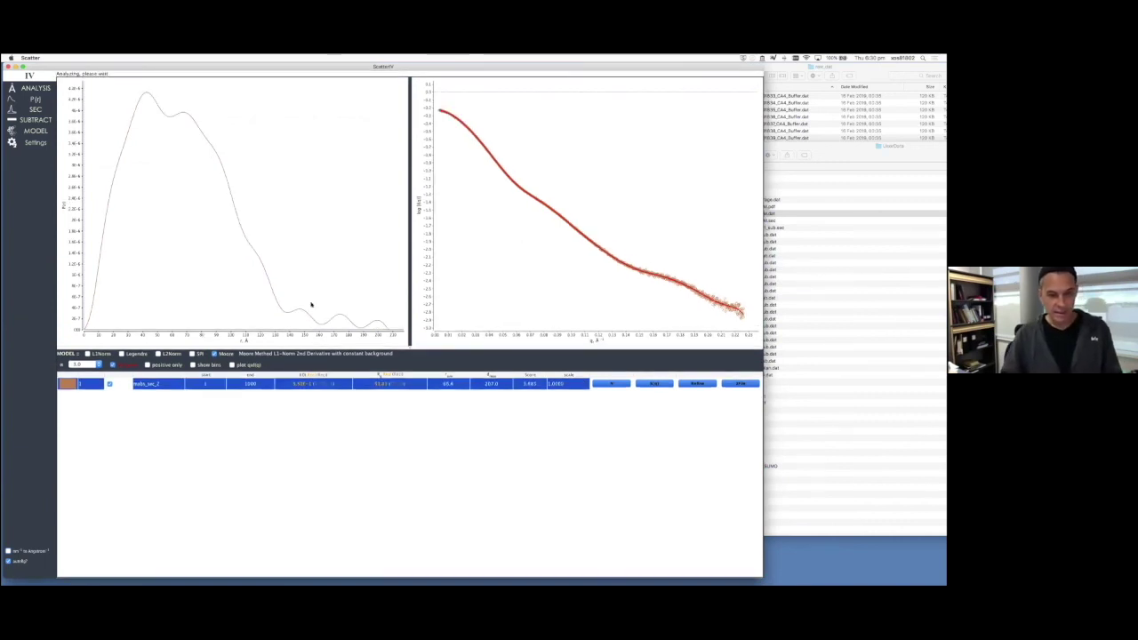
Raise the d_max of mabs_sec_2 in small increments to 227.5, watching the tail of the P(r) curve
double_click(507, 384)
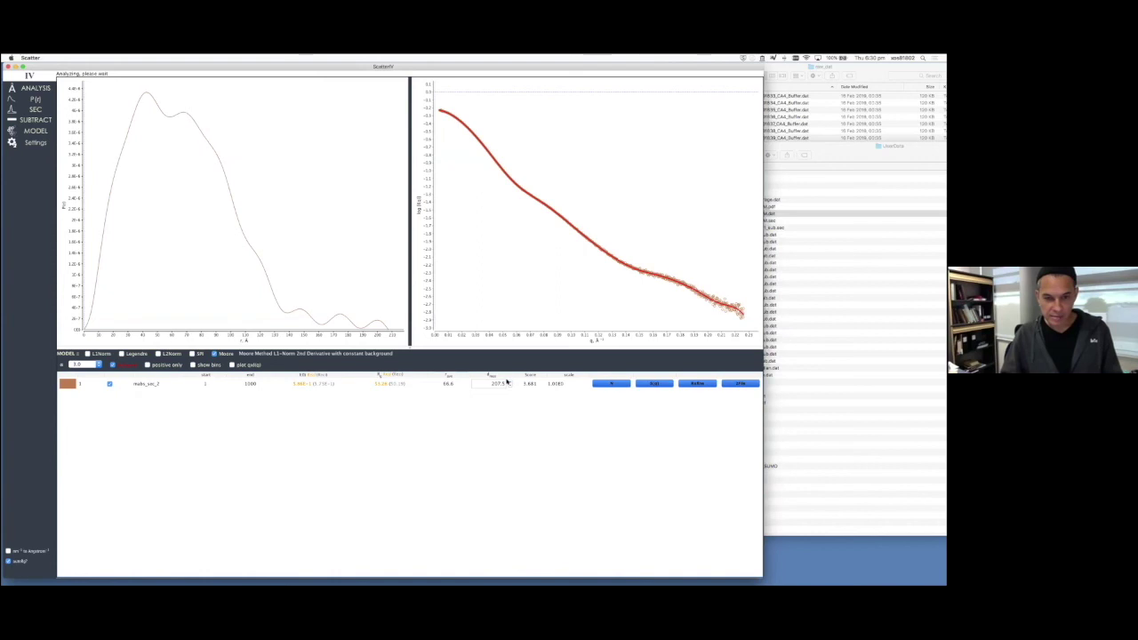
left_click(509, 381)
left_click(508, 381)
left_click(509, 381)
left_click(508, 381)
left_click(508, 382)
left_click(508, 381)
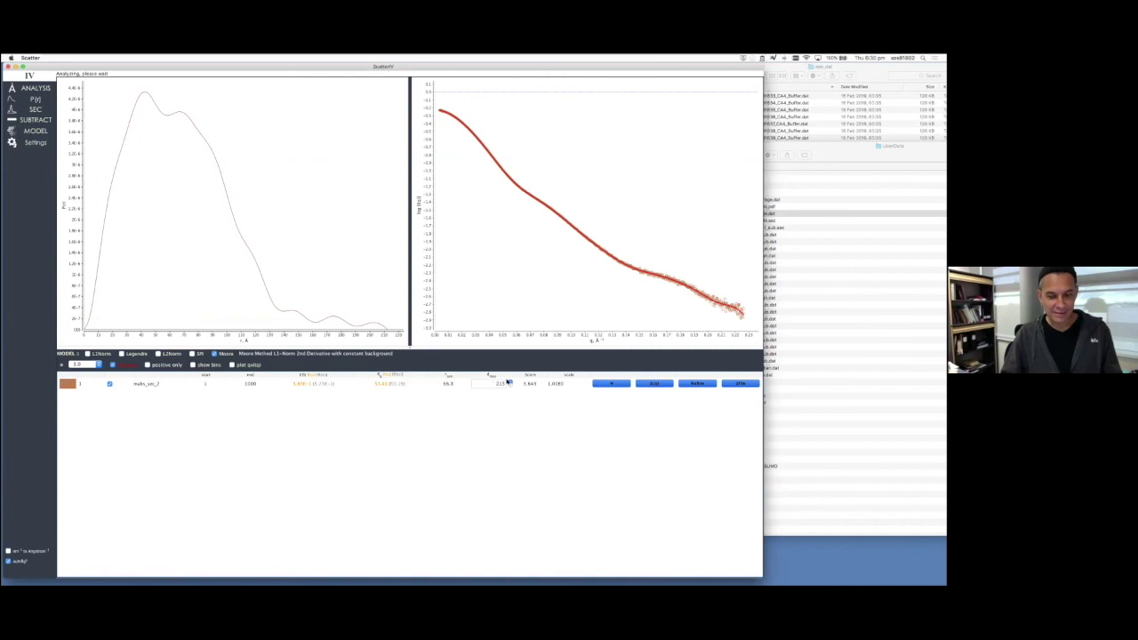
left_click(508, 381)
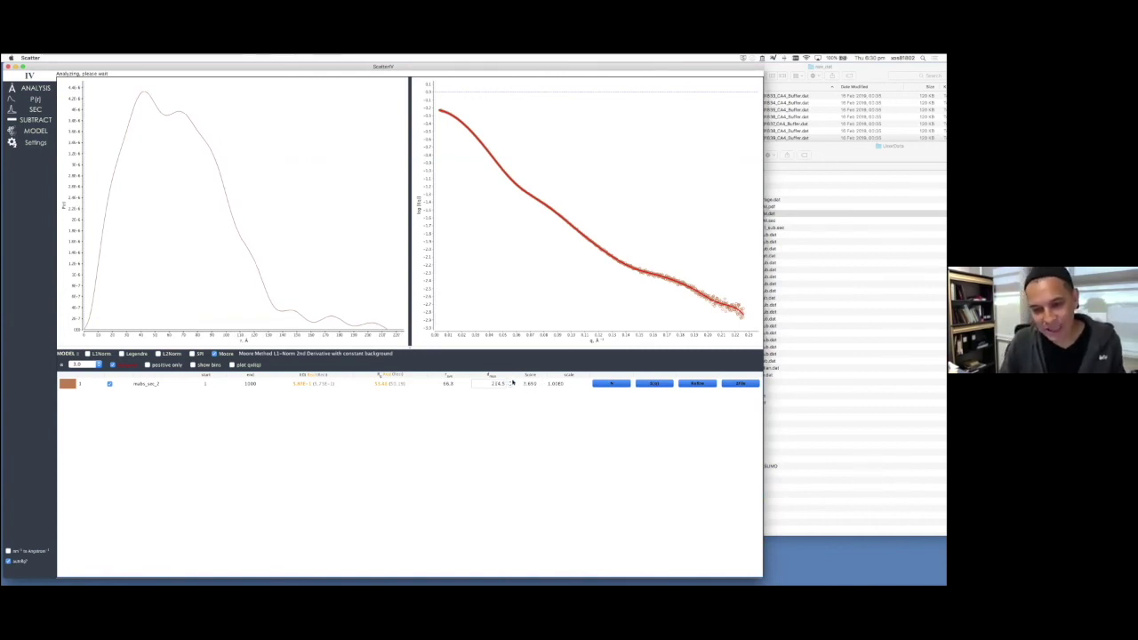
left_click(508, 381)
left_click(508, 382)
left_click(508, 382)
left_click(508, 381)
left_click(509, 381)
left_click(508, 382)
left_click(508, 381)
left_click(509, 381)
left_click(509, 382)
left_click(508, 382)
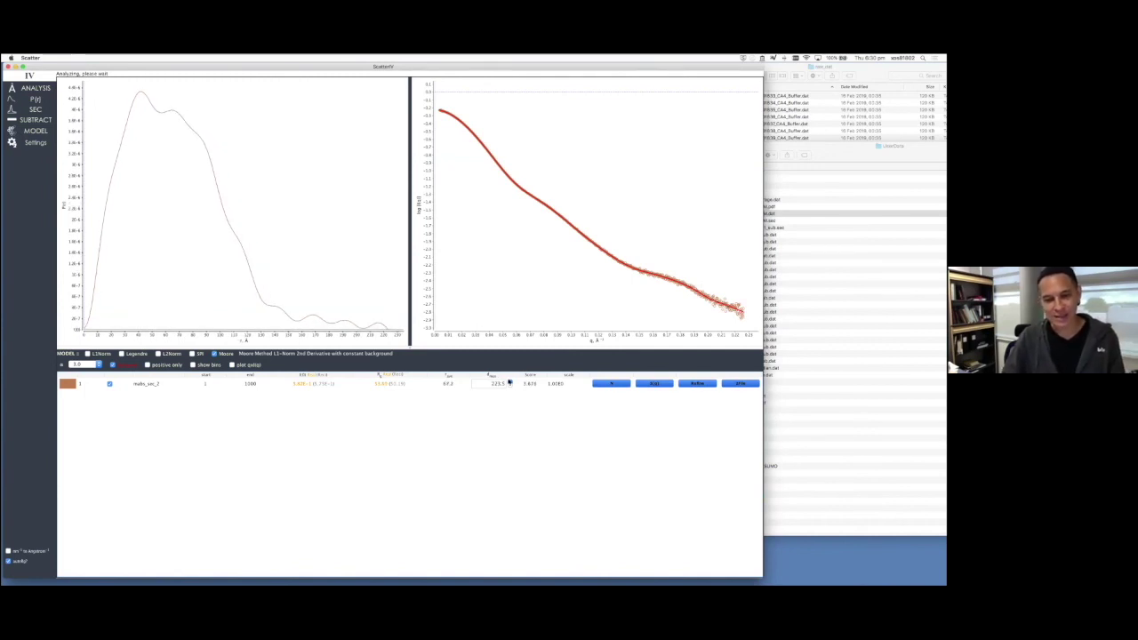
left_click(509, 381)
left_click(508, 382)
left_click(508, 381)
left_click(509, 381)
left_click(509, 381)
left_click(509, 382)
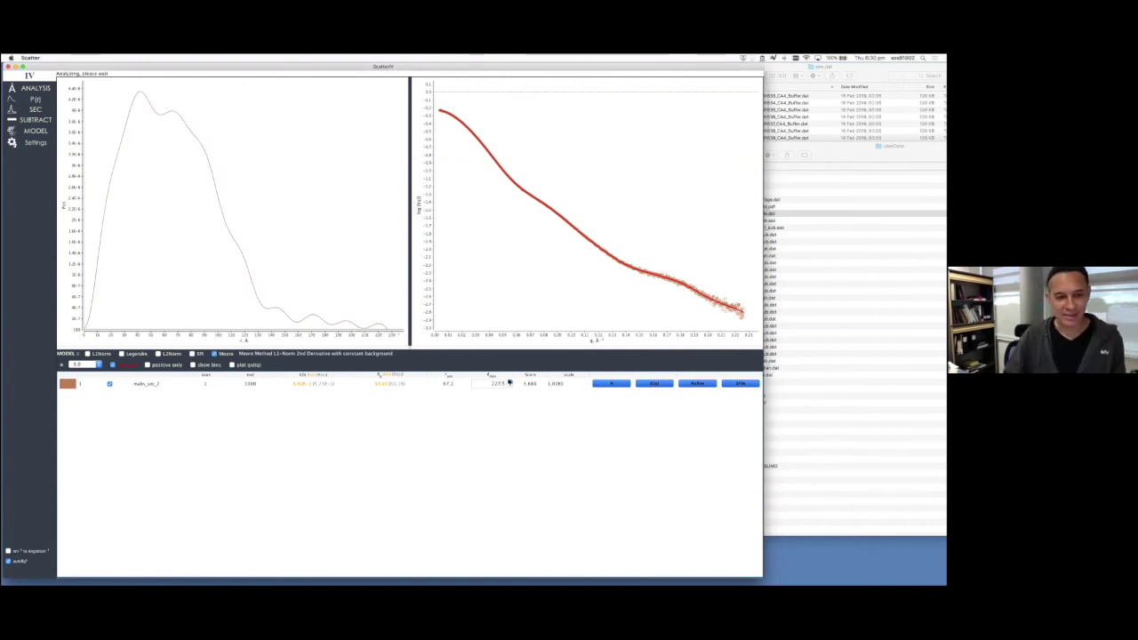
Set the d_max of mabs_sec_2 directly to 310
left_click(510, 381)
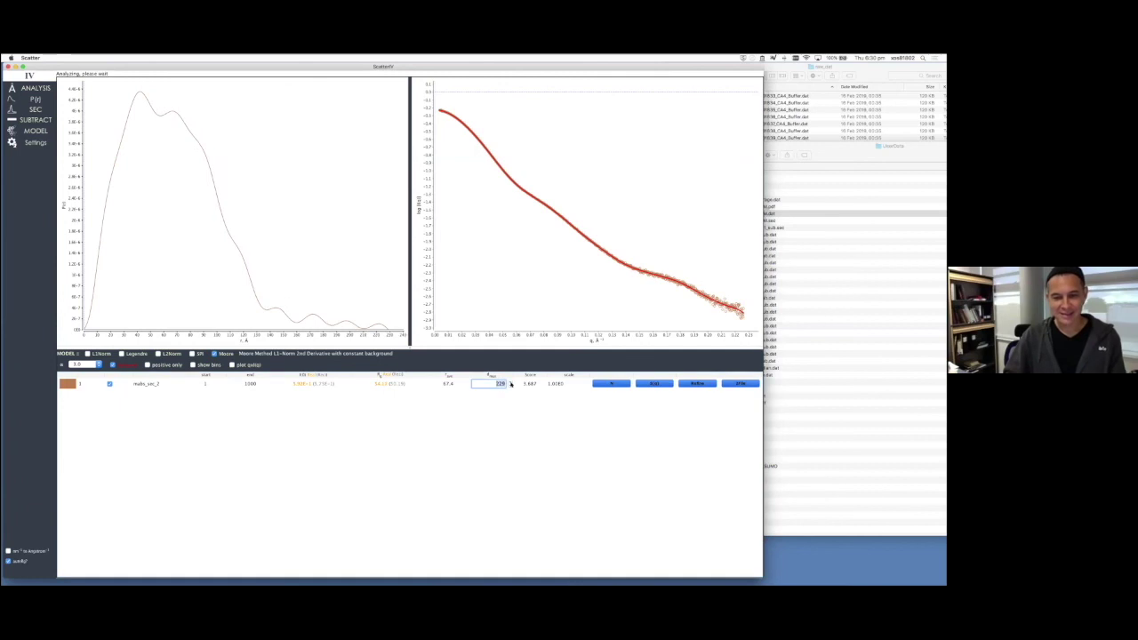
type("110")
key("Return")
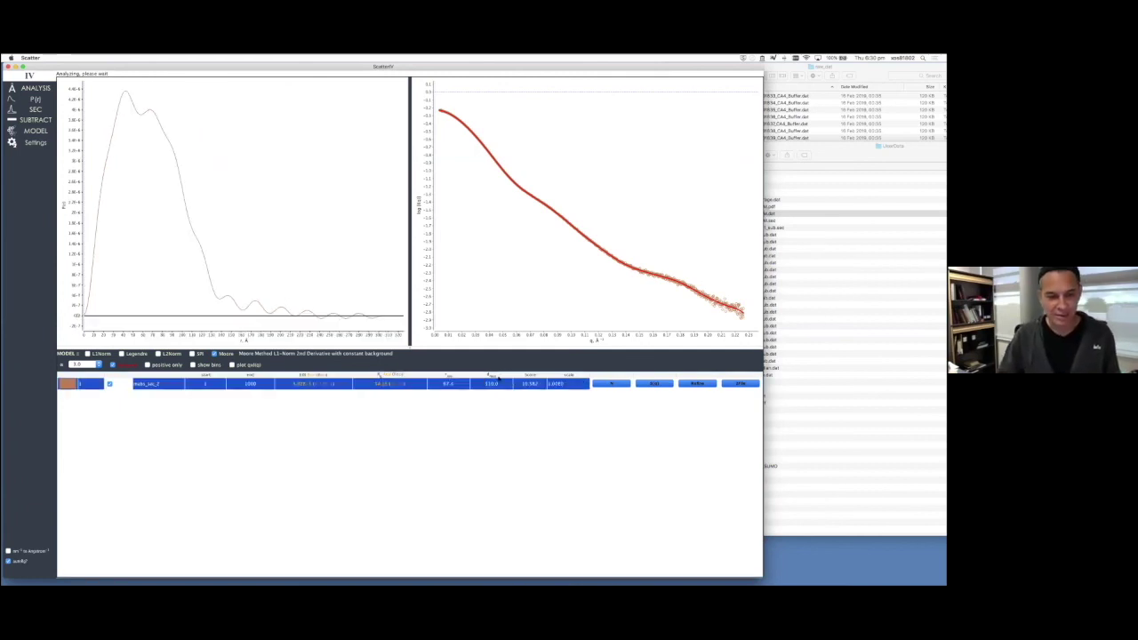
Set the start point of mabs_sec_2 to 71 in the P(r) table
double_click(492, 383)
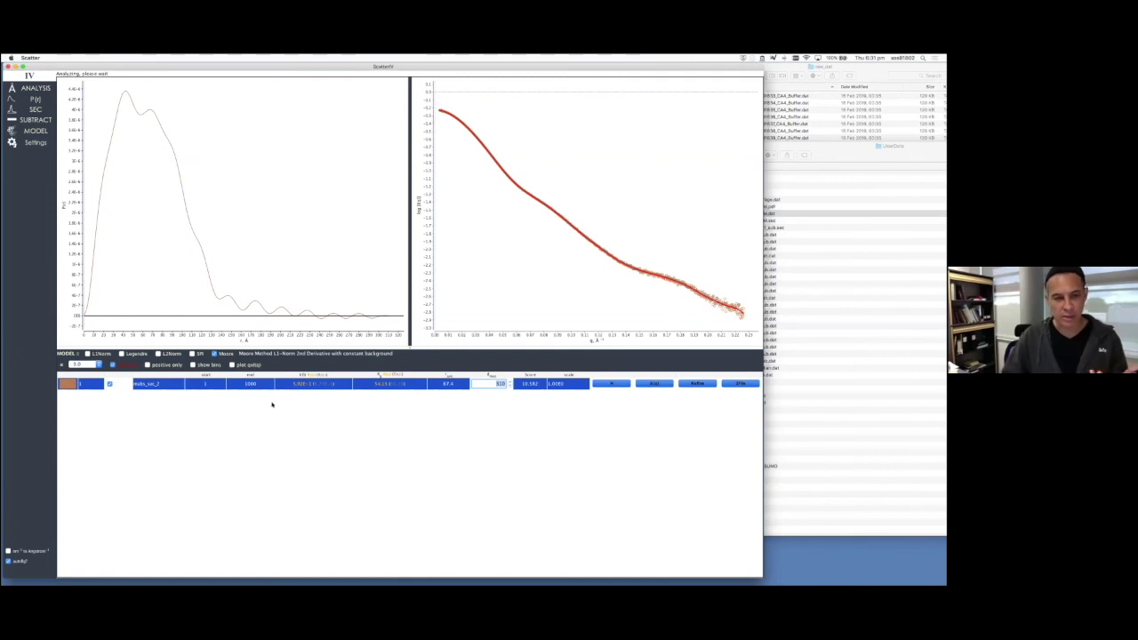
left_click(205, 383)
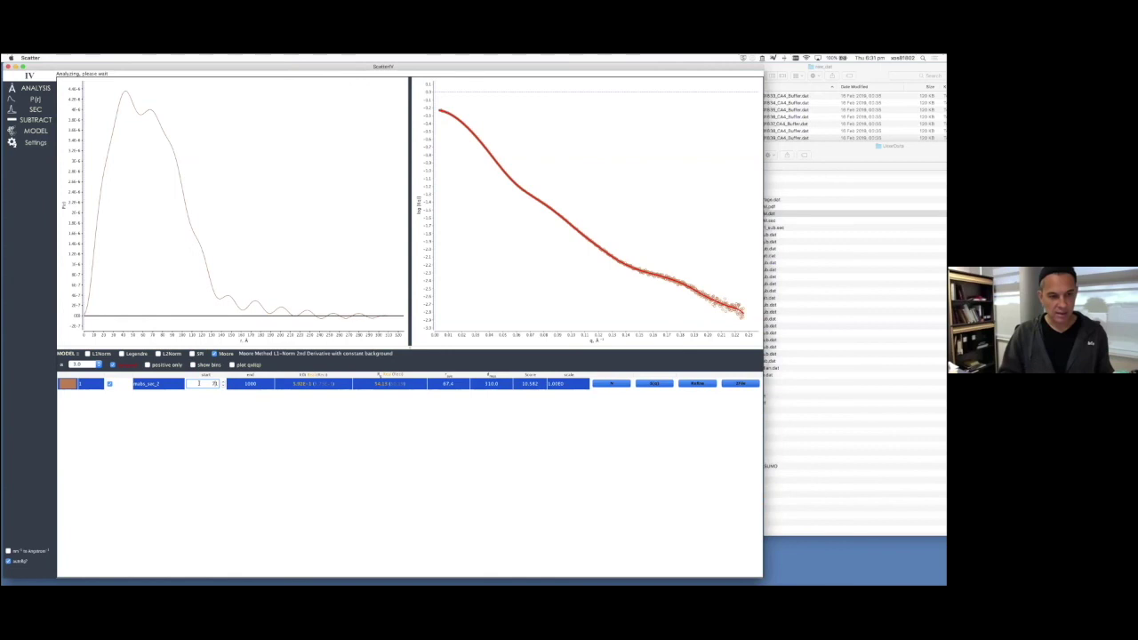
key("Return")
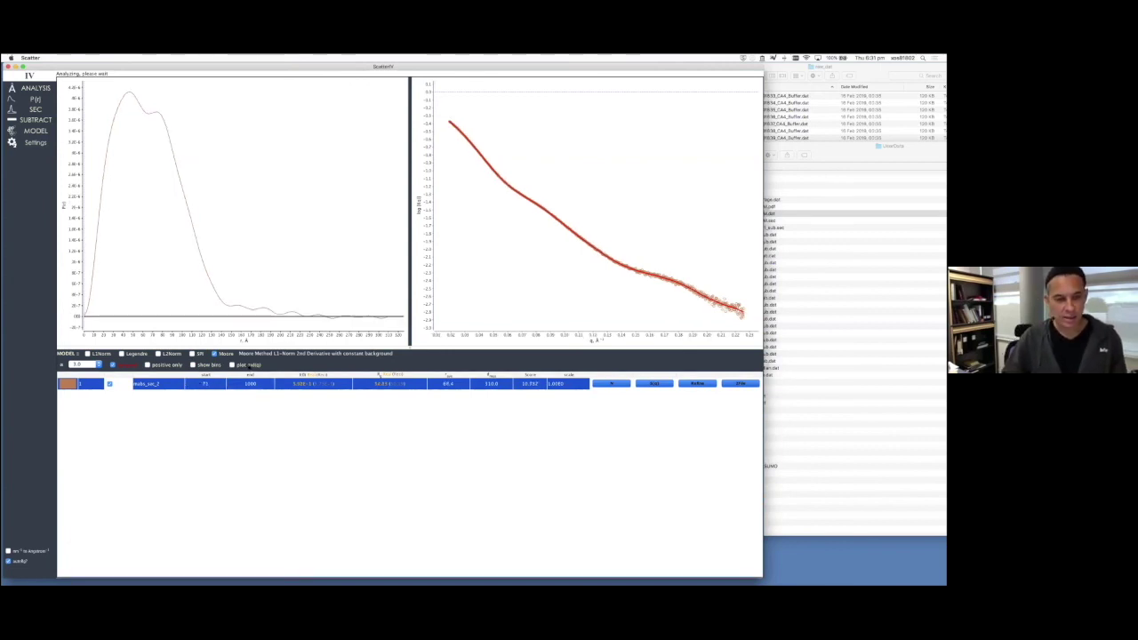
Display the P(r) fit as a q×I(q) plot and compare it with the log intensity plot
left_click(233, 364)
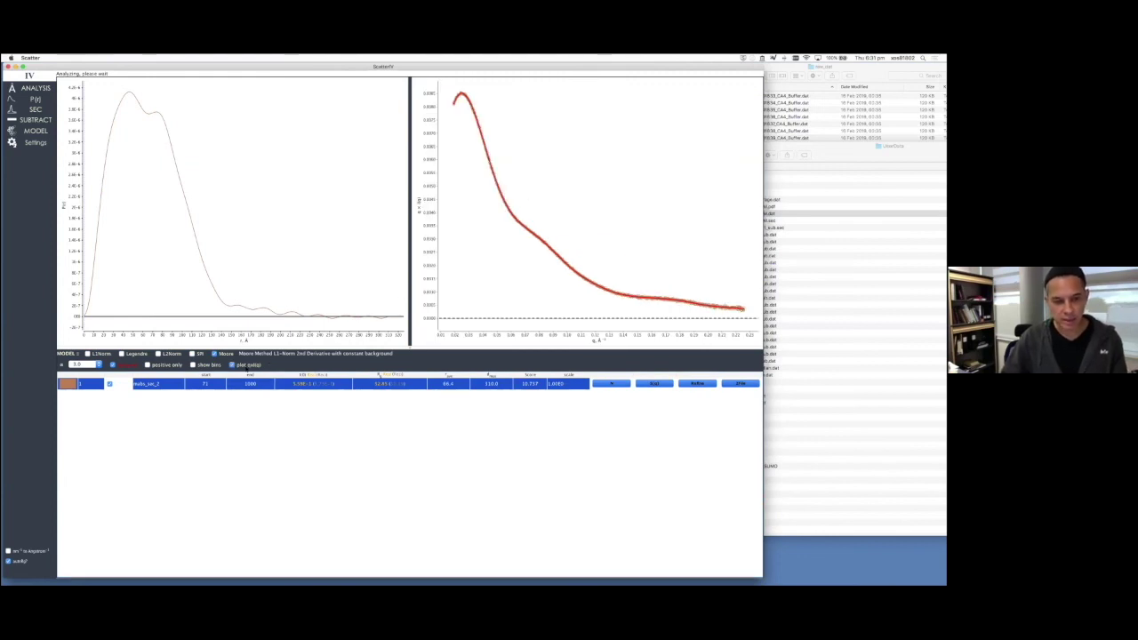
left_click(233, 365)
left_click(233, 364)
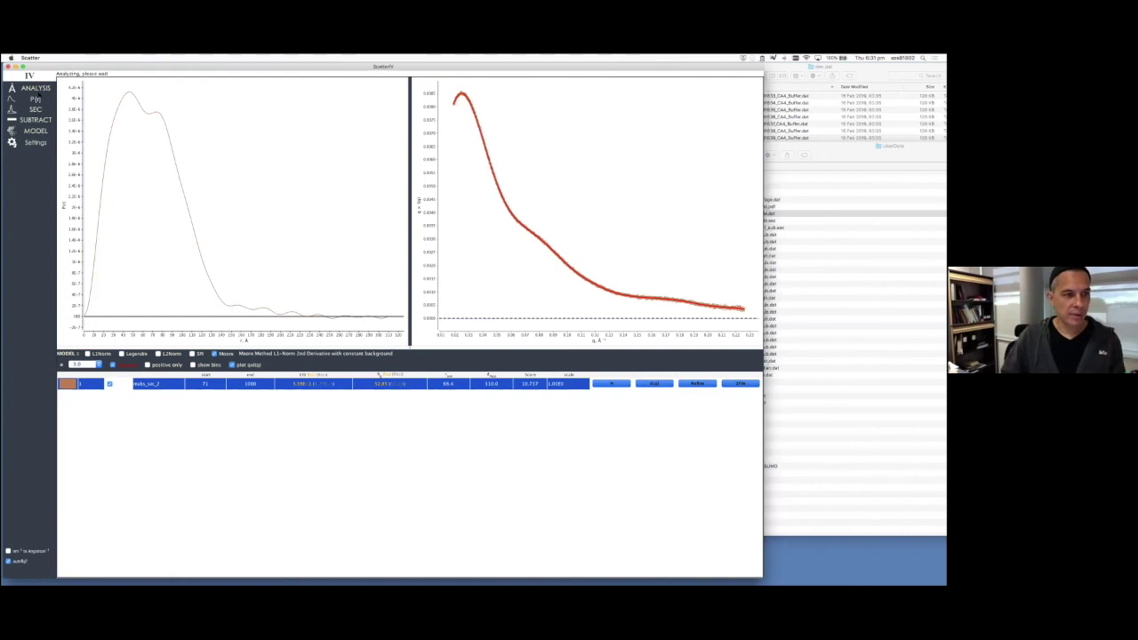
Return to the analysis view and start a report from the single dataset mabs_sec_2
left_click(40, 87)
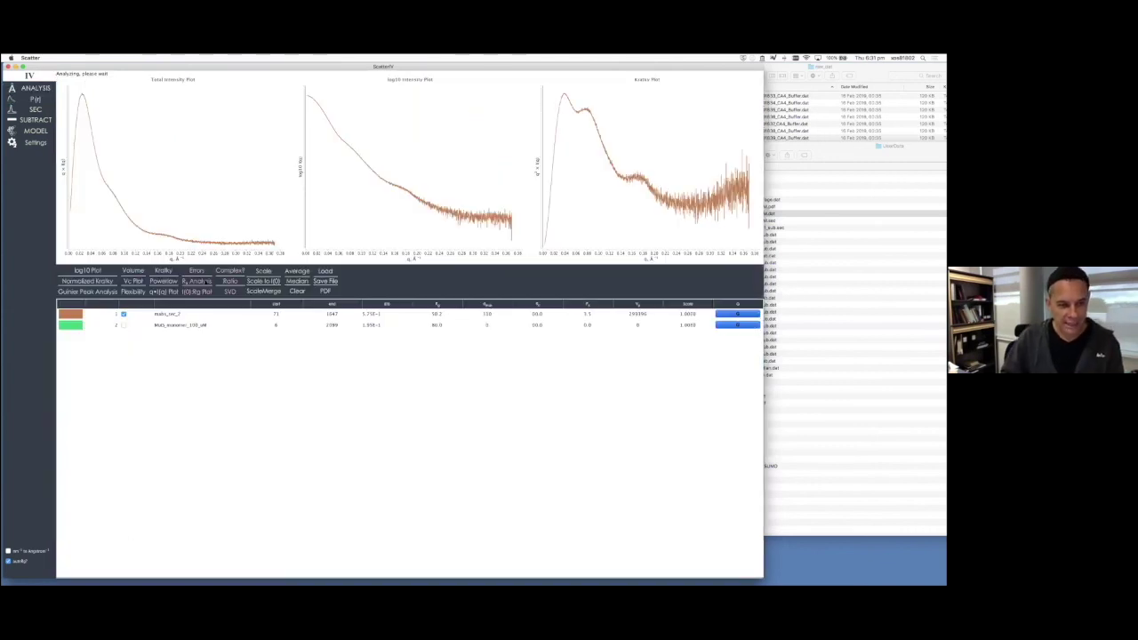
left_click(212, 312)
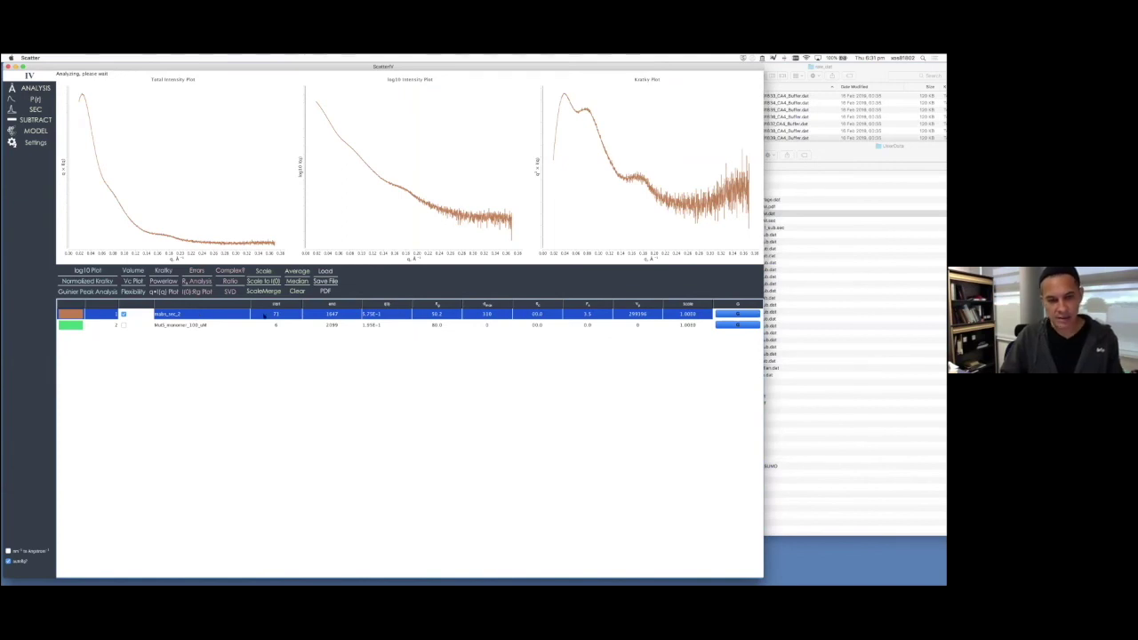
right_click(534, 314)
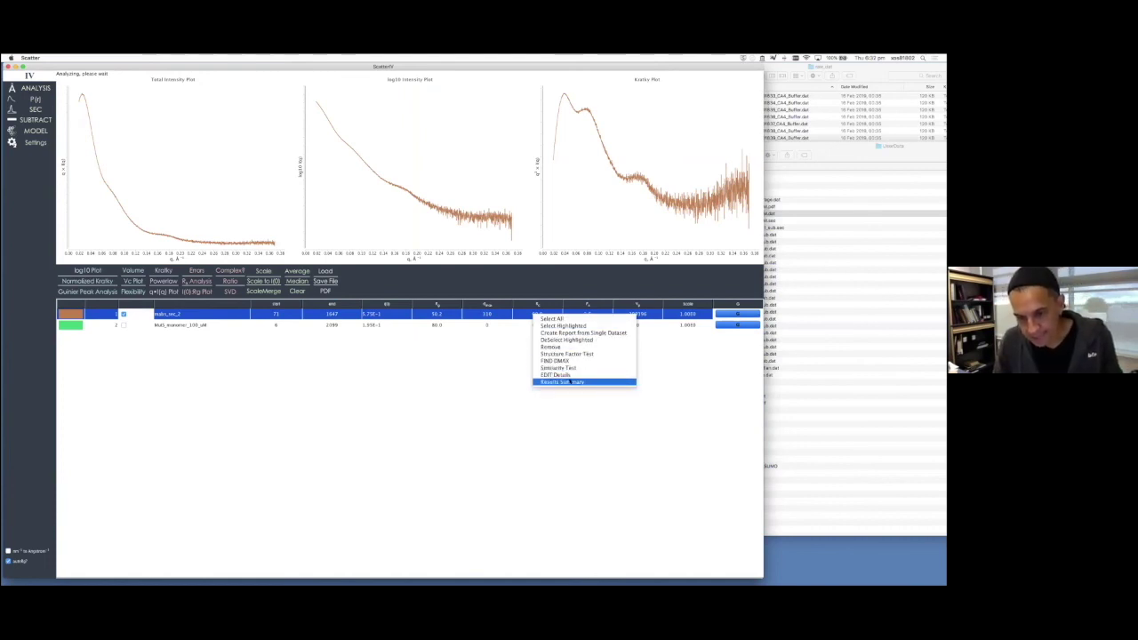
left_click(567, 333)
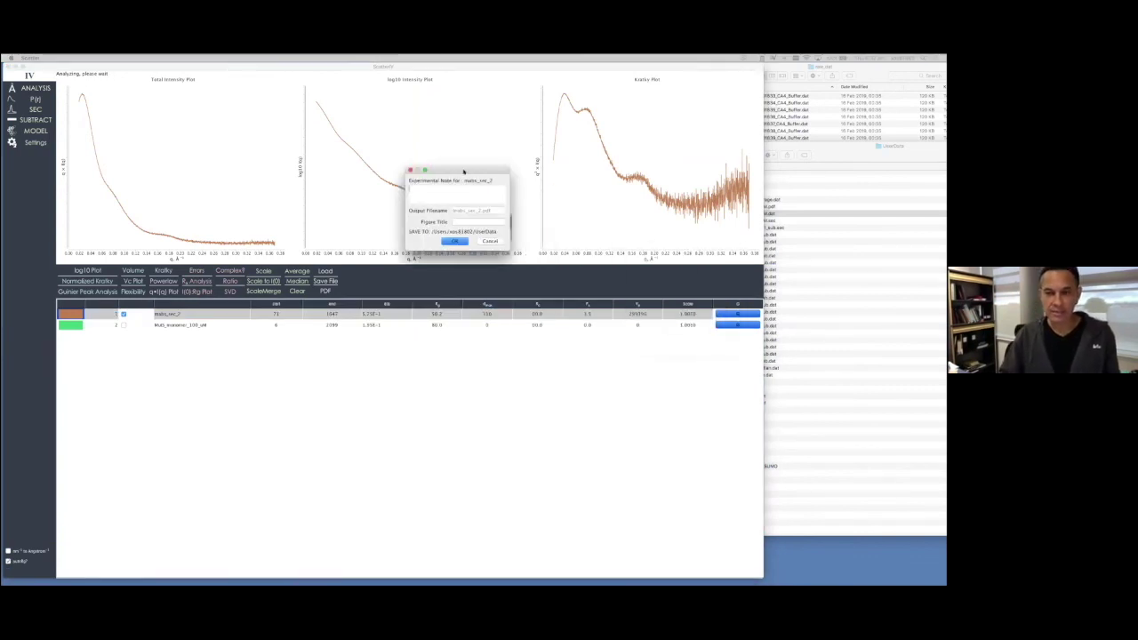
Enter the experimental note "Advanced Light Source Workshop example of MABS in HEPES buffer" for the report
type("Advanc")
type("ed Light Sour")
type("ce Wei")
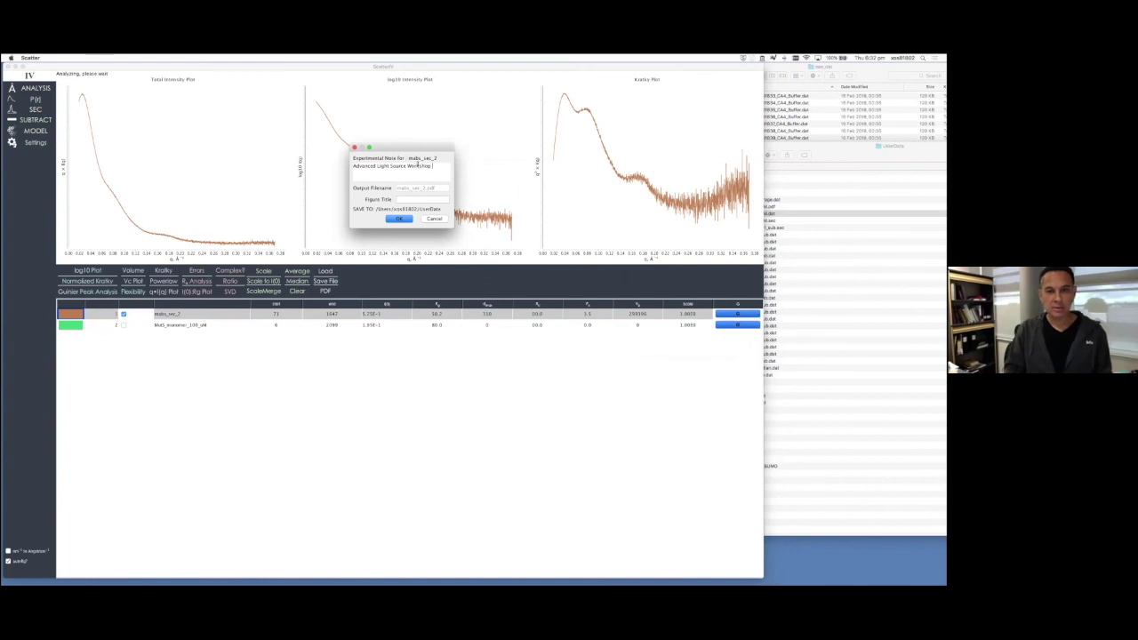
type("kshop and exp")
type("le")
type(" of MA")
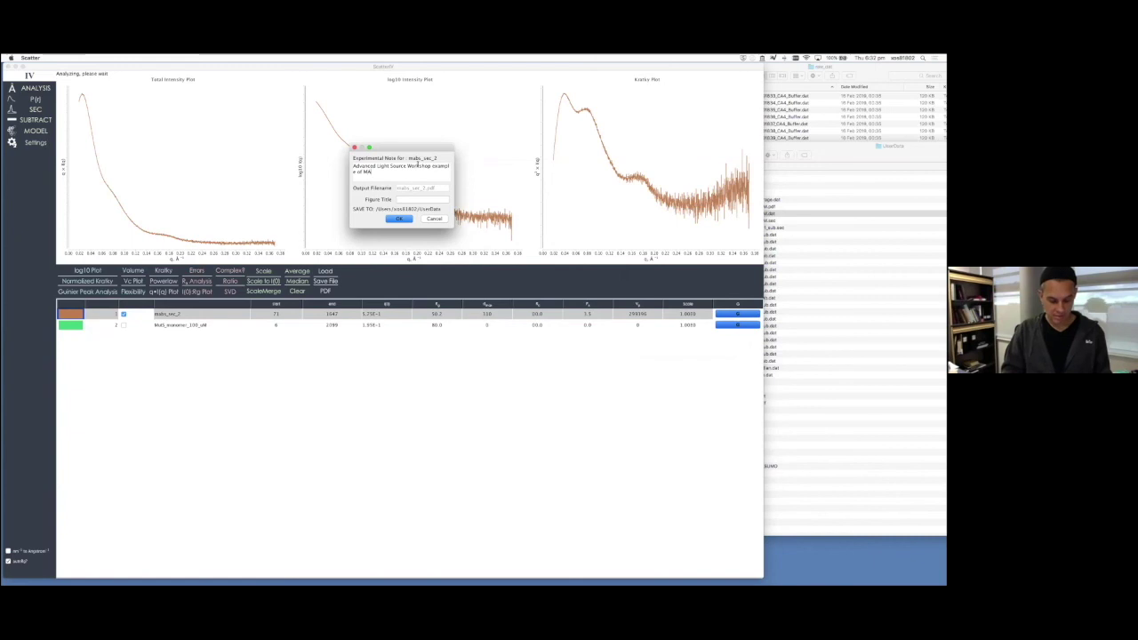
type("BS in HEPES buffer")
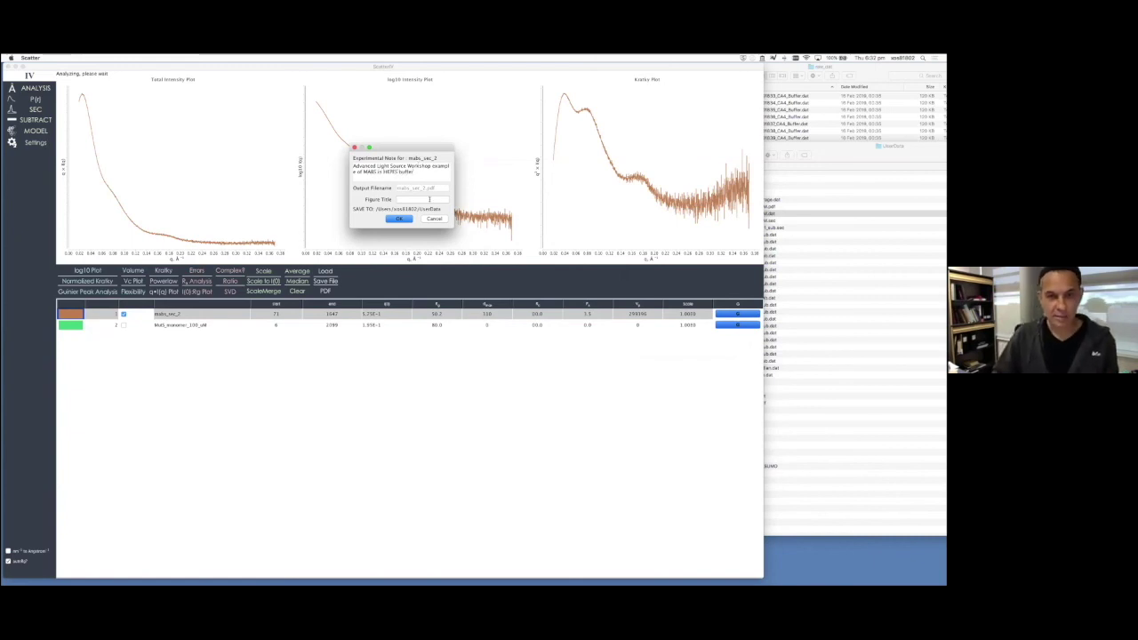
Give the report the figure title "Antibody at 20 mg per ml" and generate the PDF
left_click(429, 199)
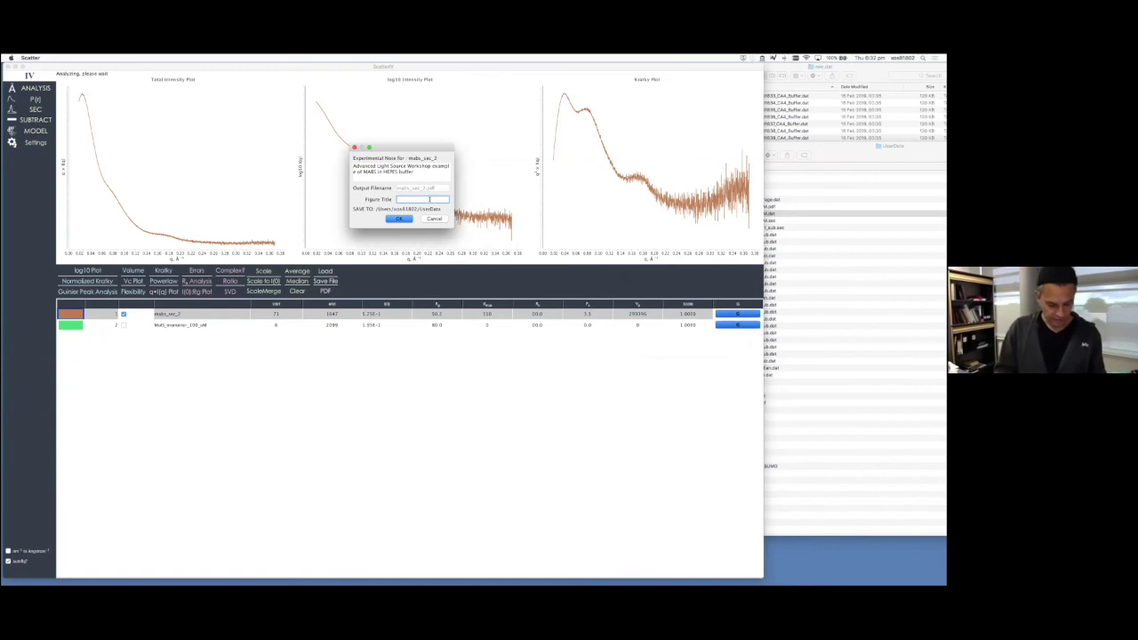
type("Antibody")
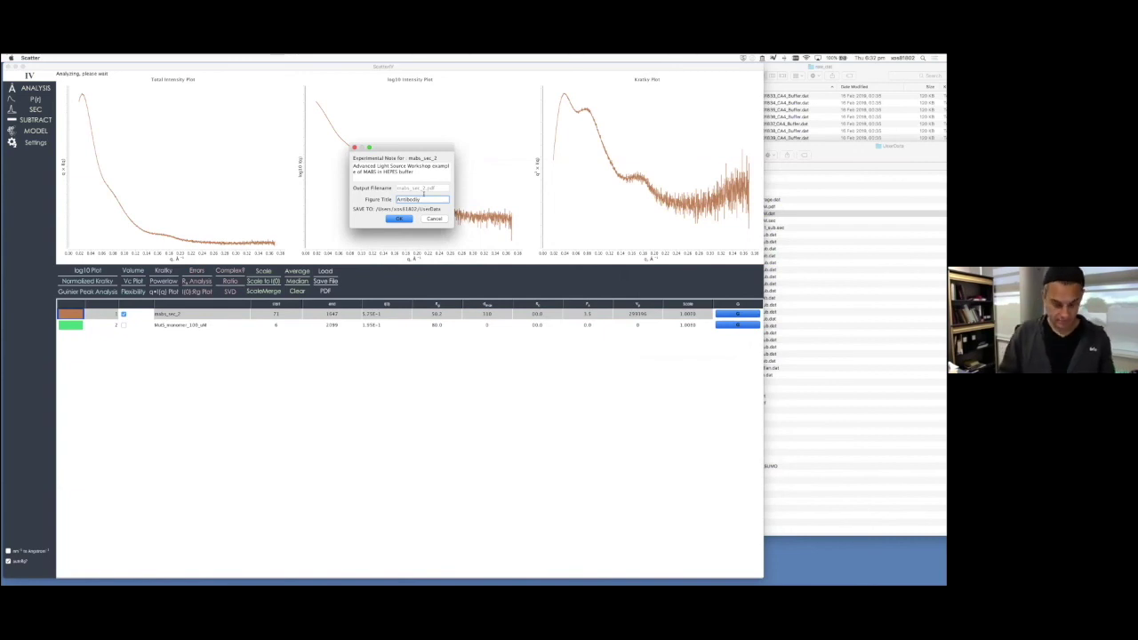
type(" at 20")
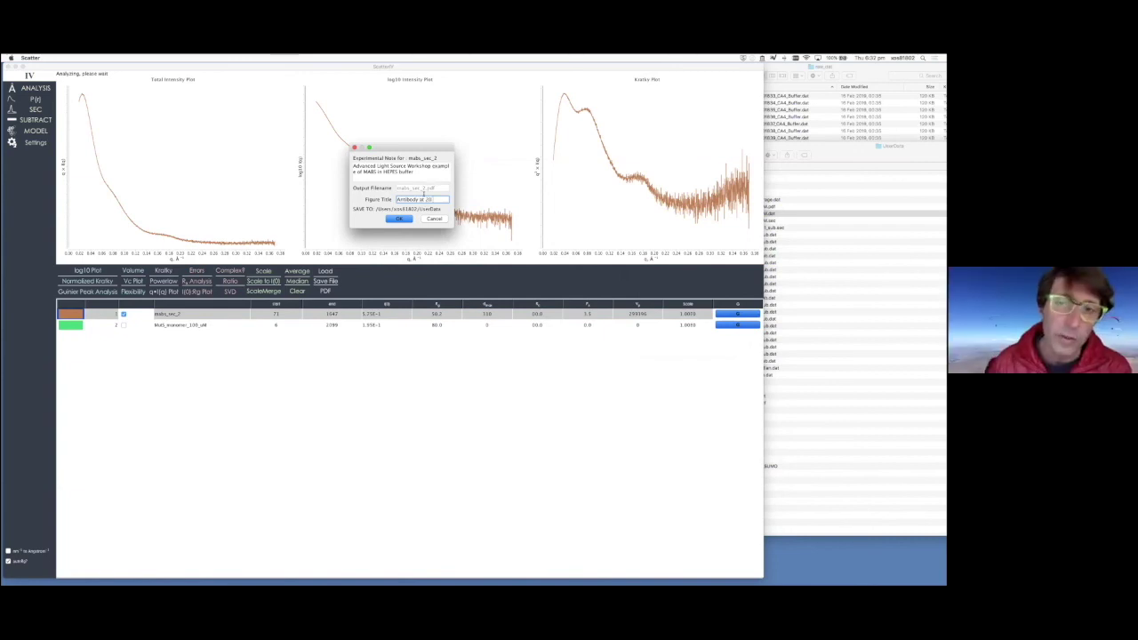
type(" mg per ml")
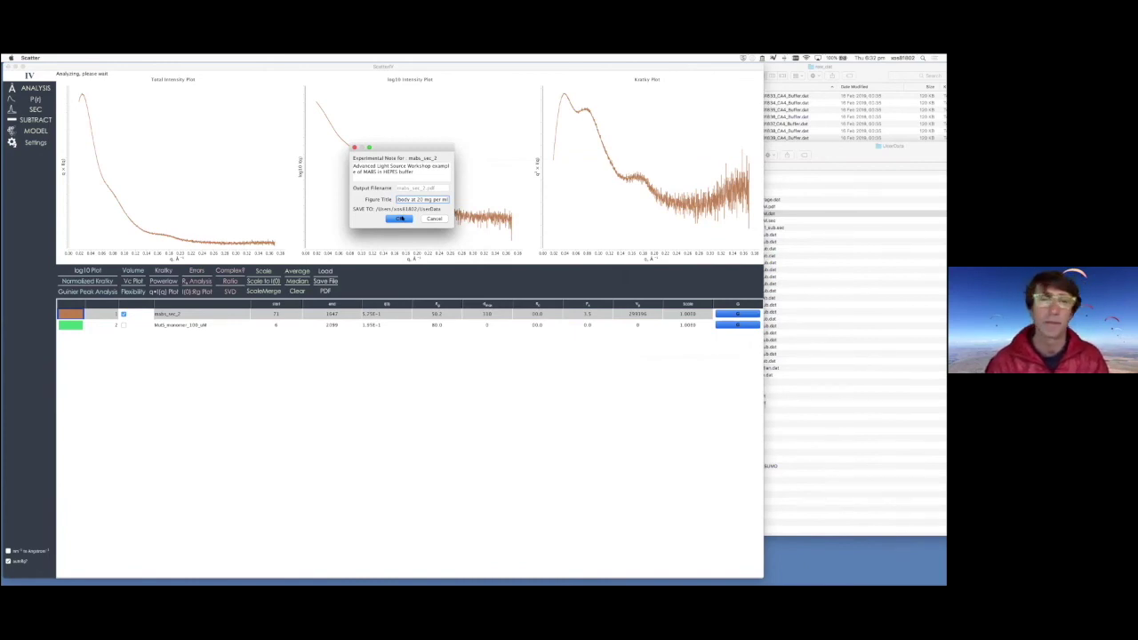
left_click(401, 219)
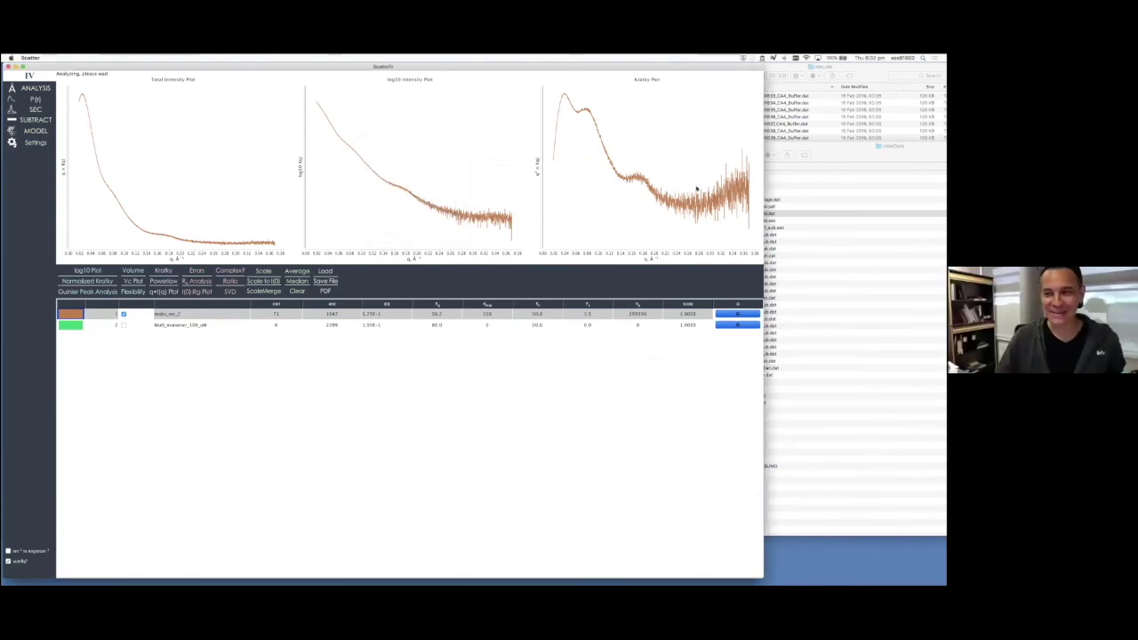
Open mabs_sec_2.pdf from the UserData folder in Finder and show its first page in an enlarged Preview window
left_click(843, 151)
scroll(737, 193, "up", 1)
scroll(737, 193, "down", 1)
left_click(696, 175)
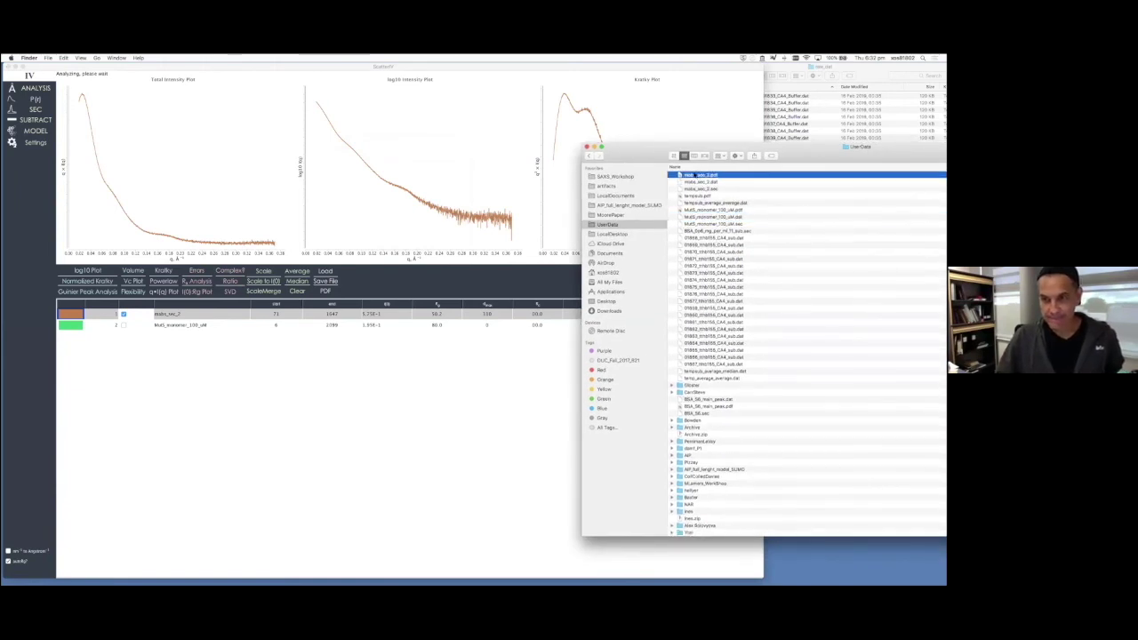
double_click(694, 175)
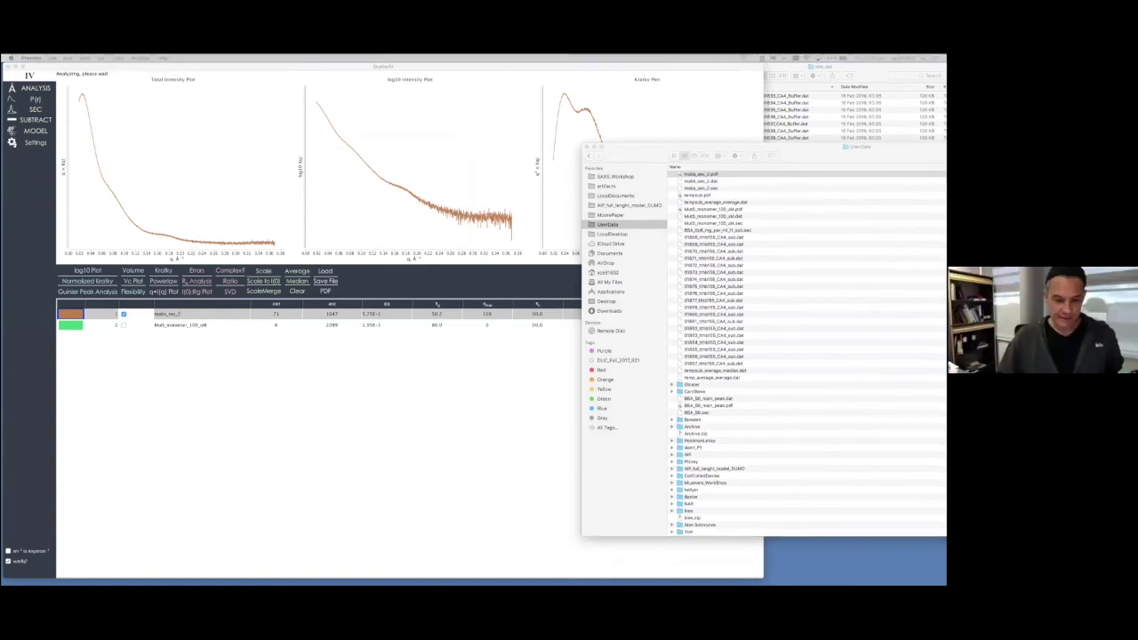
left_click_drag(739, 250, 547, 155)
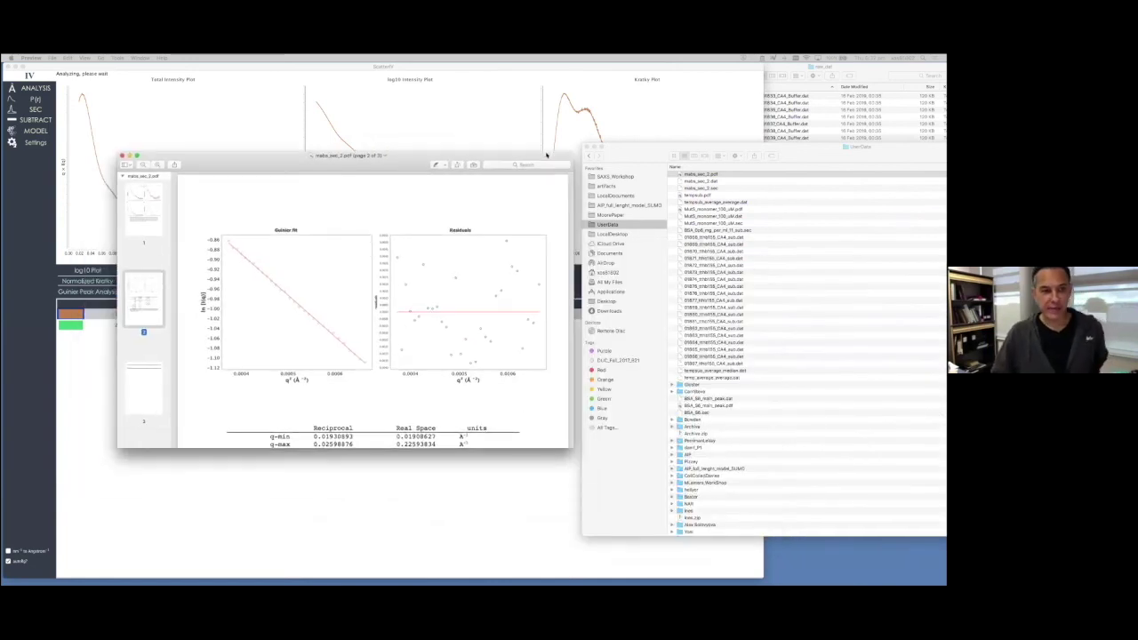
left_click(144, 208)
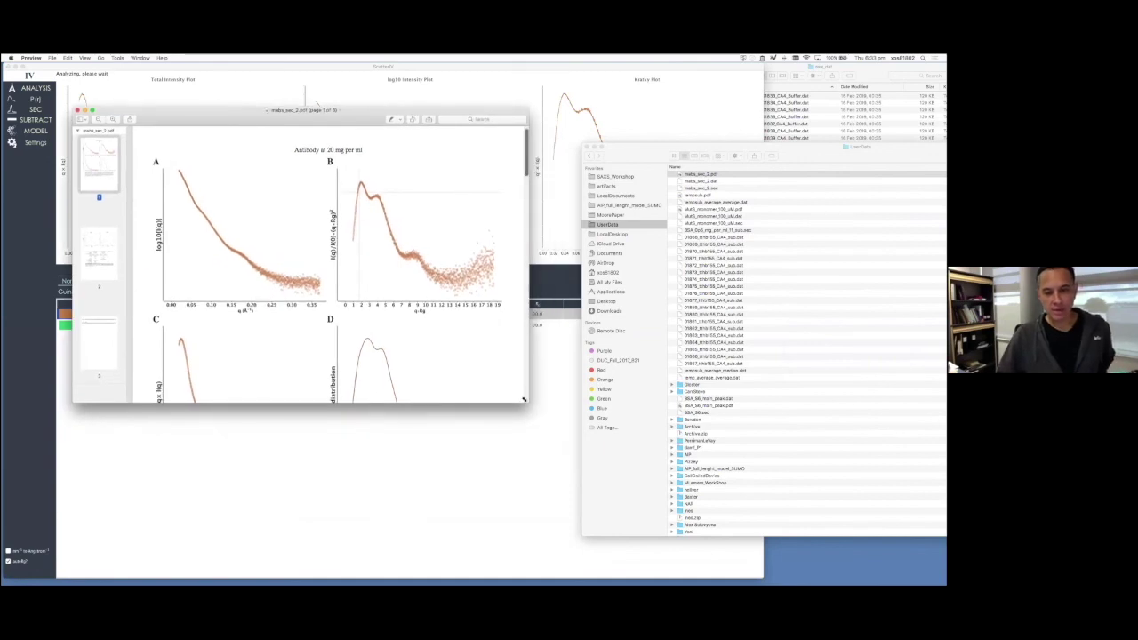
left_click_drag(527, 402, 565, 512)
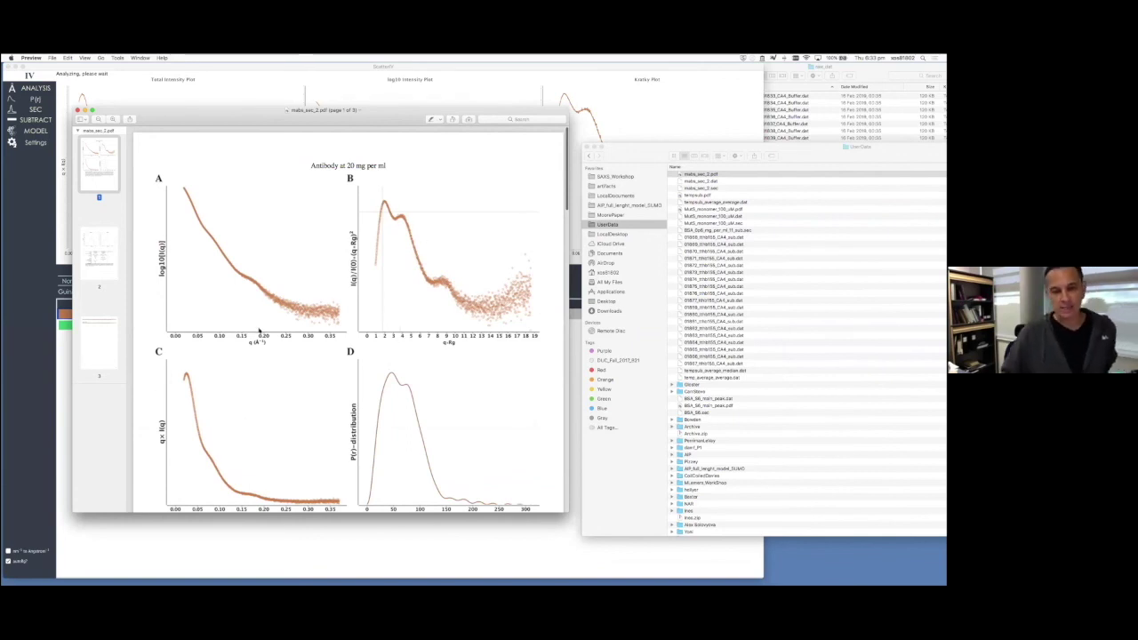
Examine the report's plots, figure caption, Guinier fit and results tables through to the last page, and close it
scroll(386, 301, "down", 5)
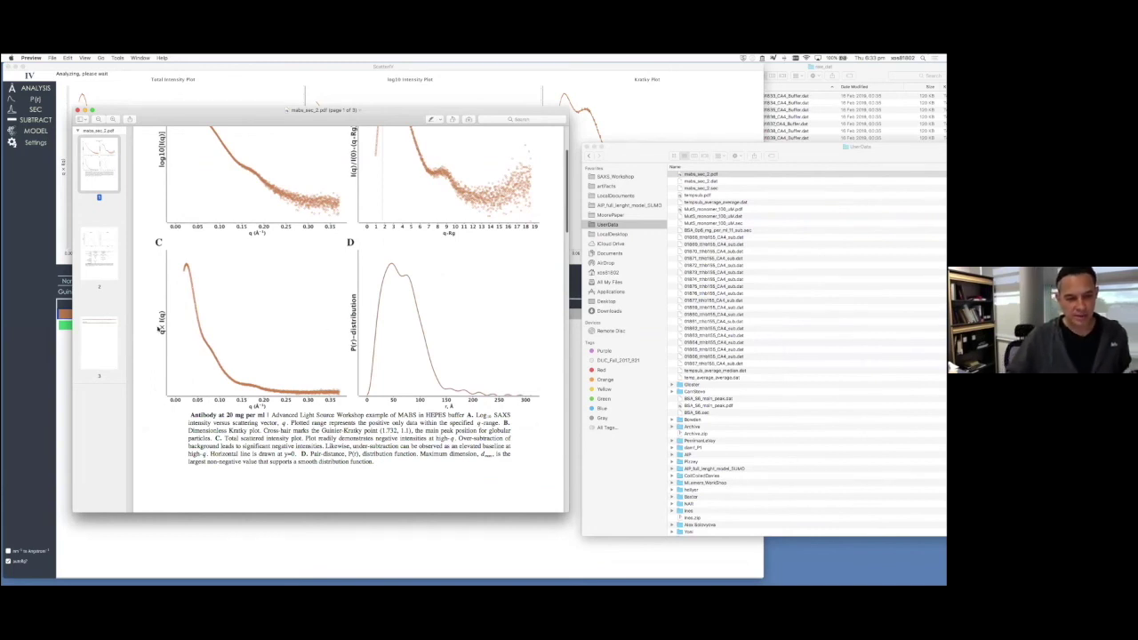
left_click_drag(270, 414, 464, 414)
left_click_drag(190, 415, 268, 415)
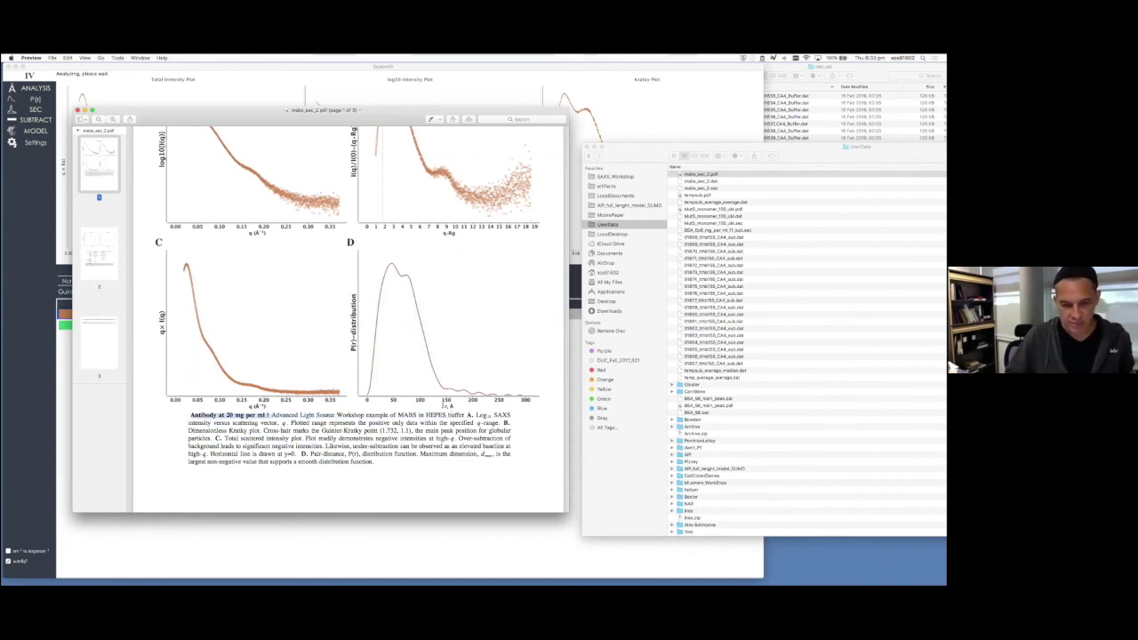
scroll(398, 384, "down", 10)
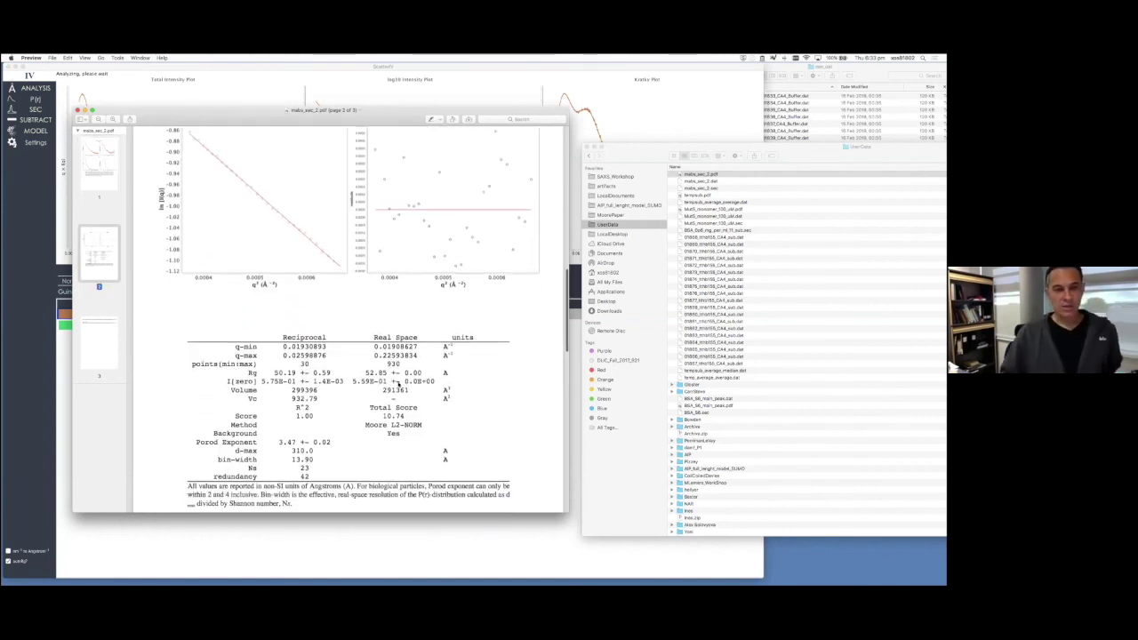
scroll(511, 226, "up", 1)
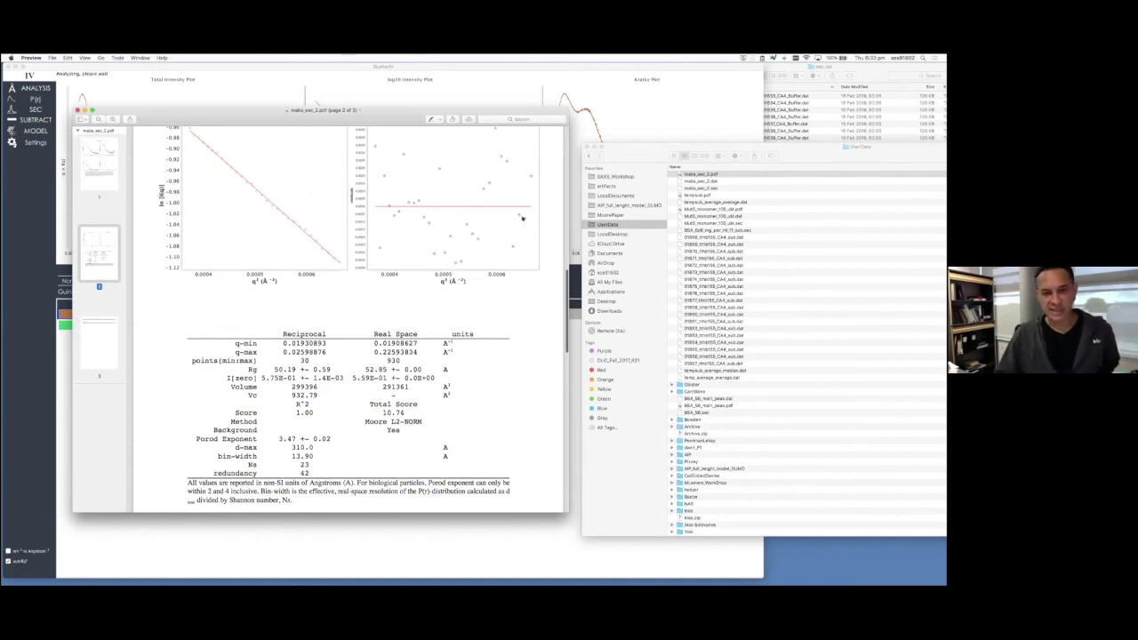
scroll(458, 188, "down", 4)
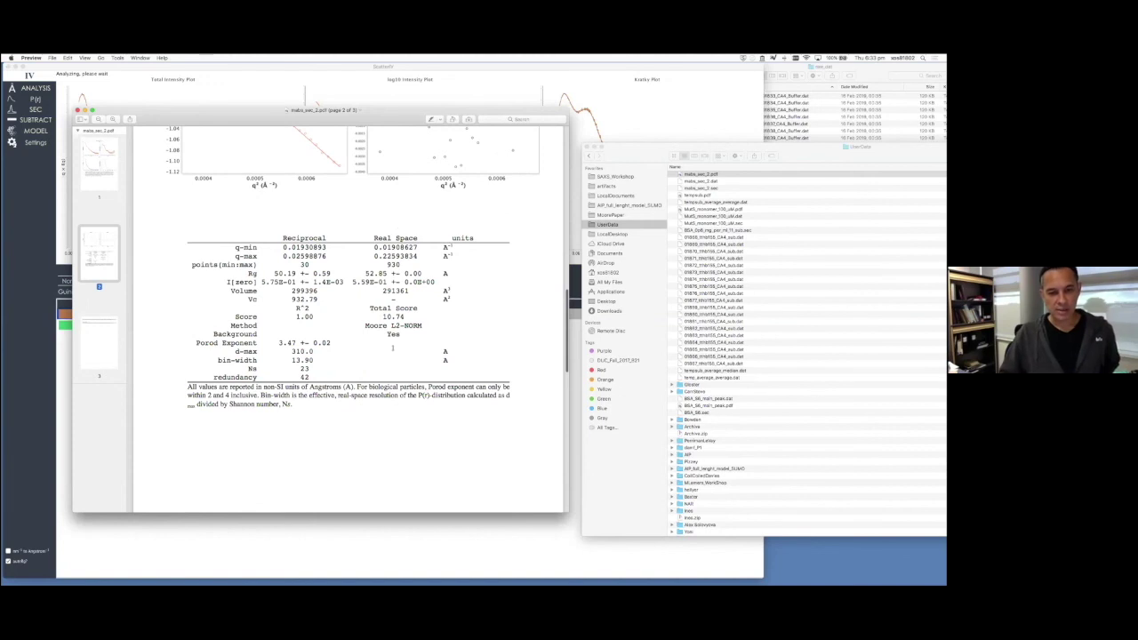
scroll(250, 273, "down", 8)
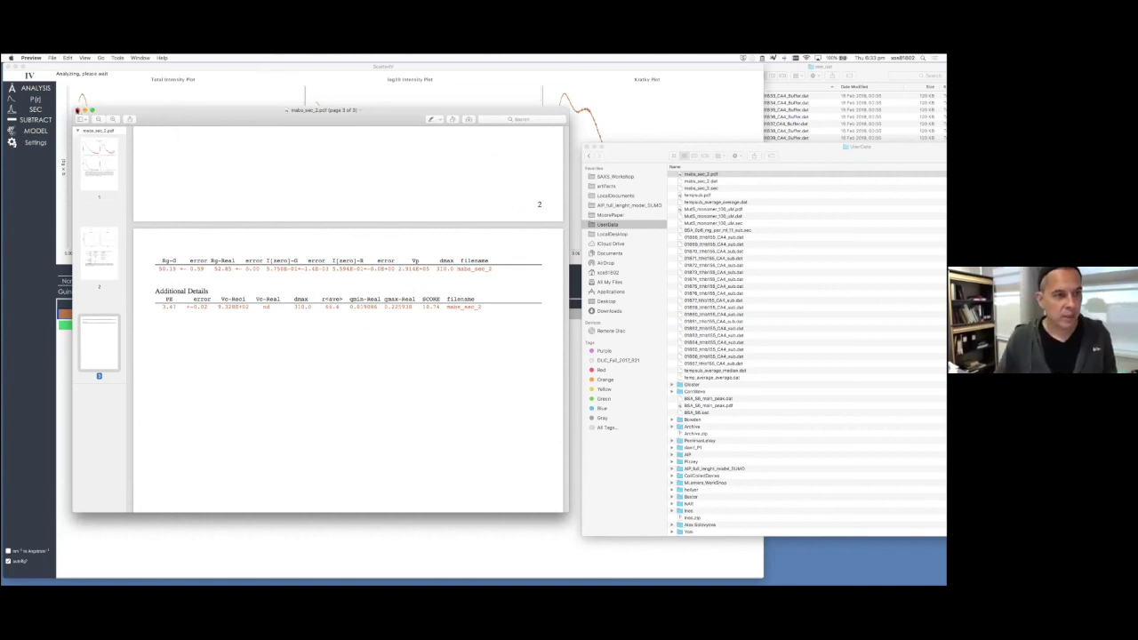
left_click(78, 110)
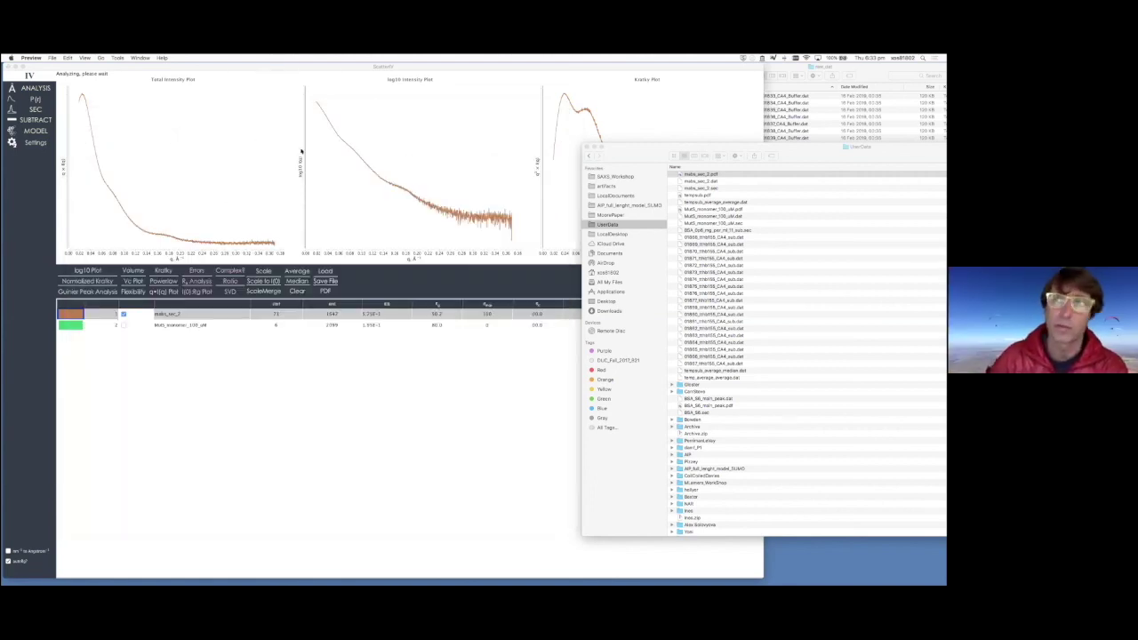
Return to Scatter and look over the modelling options and the settings for directories, angular range and P(r)
left_click(257, 182)
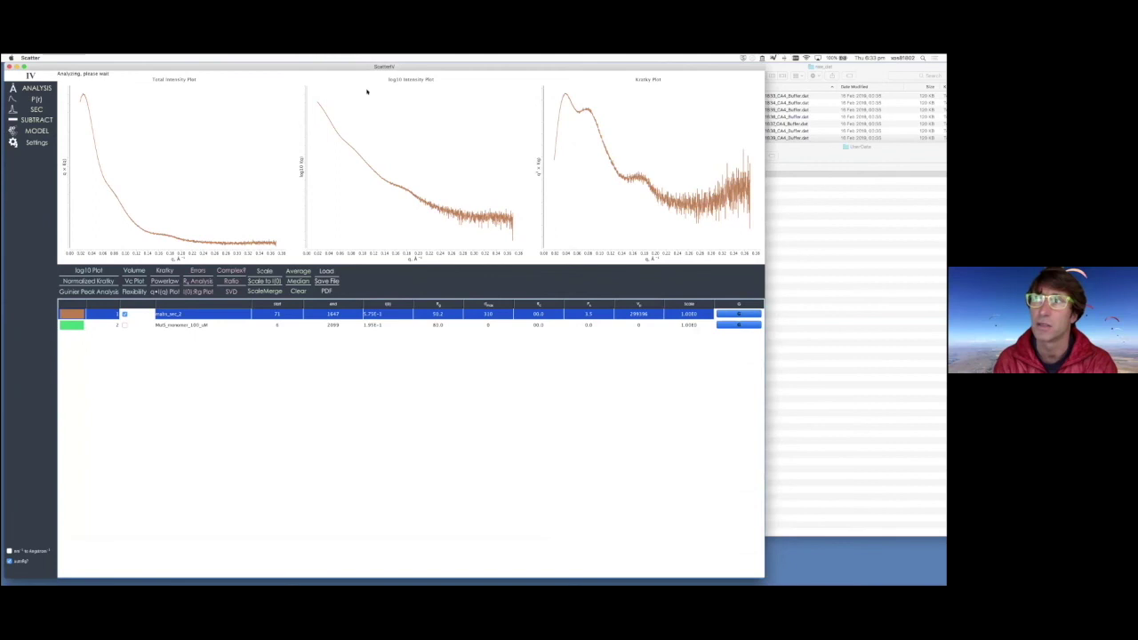
left_click_drag(330, 68, 369, 80)
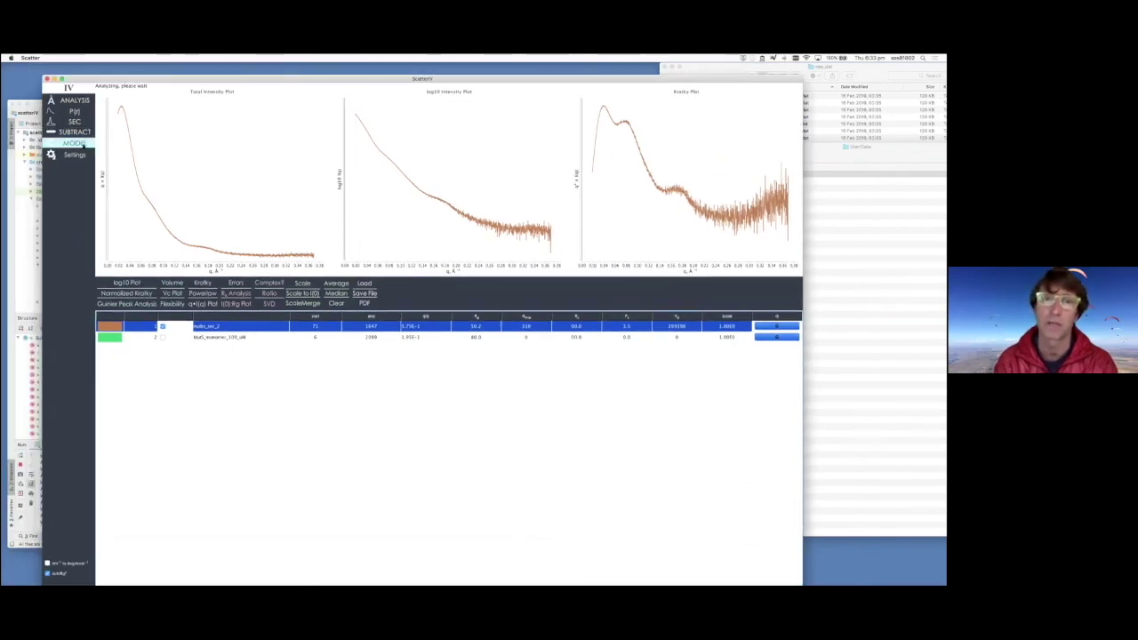
left_click(76, 144)
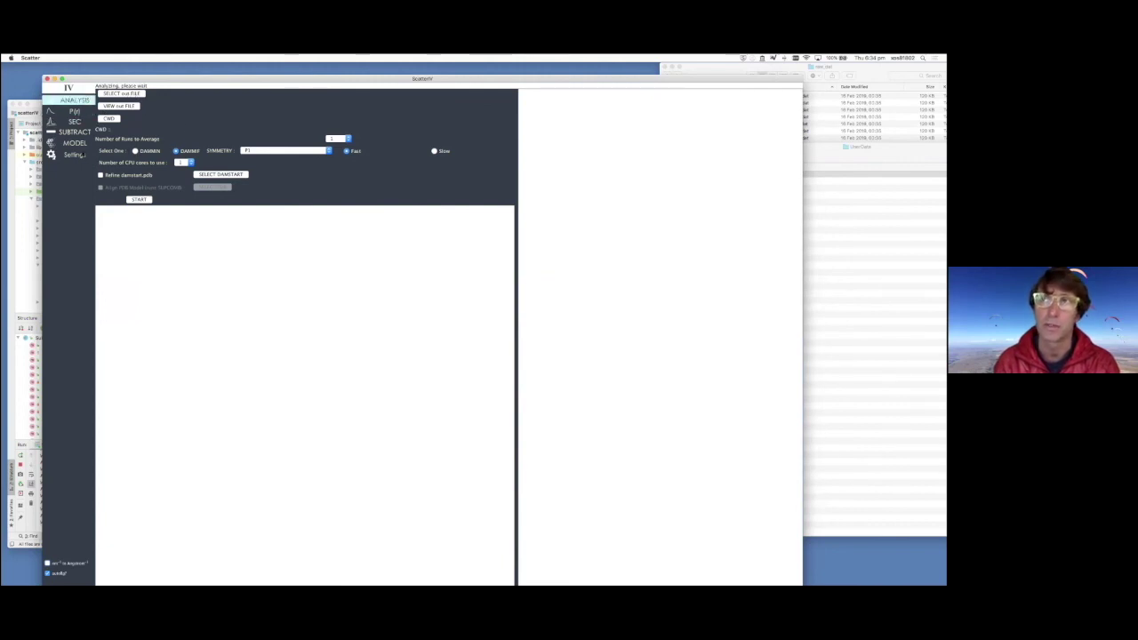
left_click(75, 154)
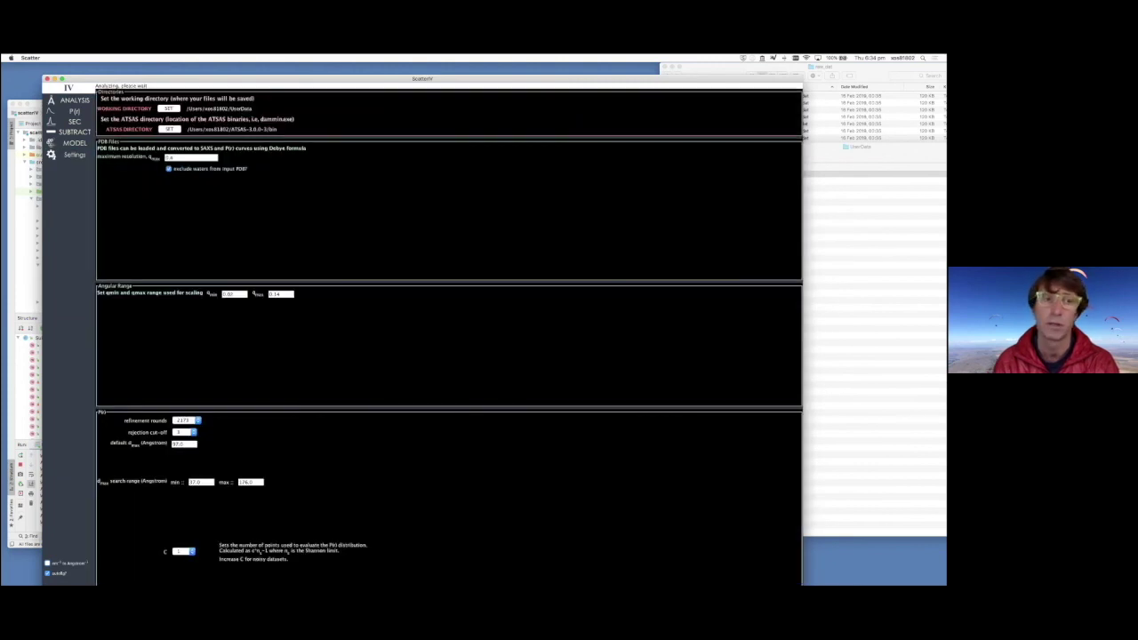
left_click_drag(157, 78, 154, 72)
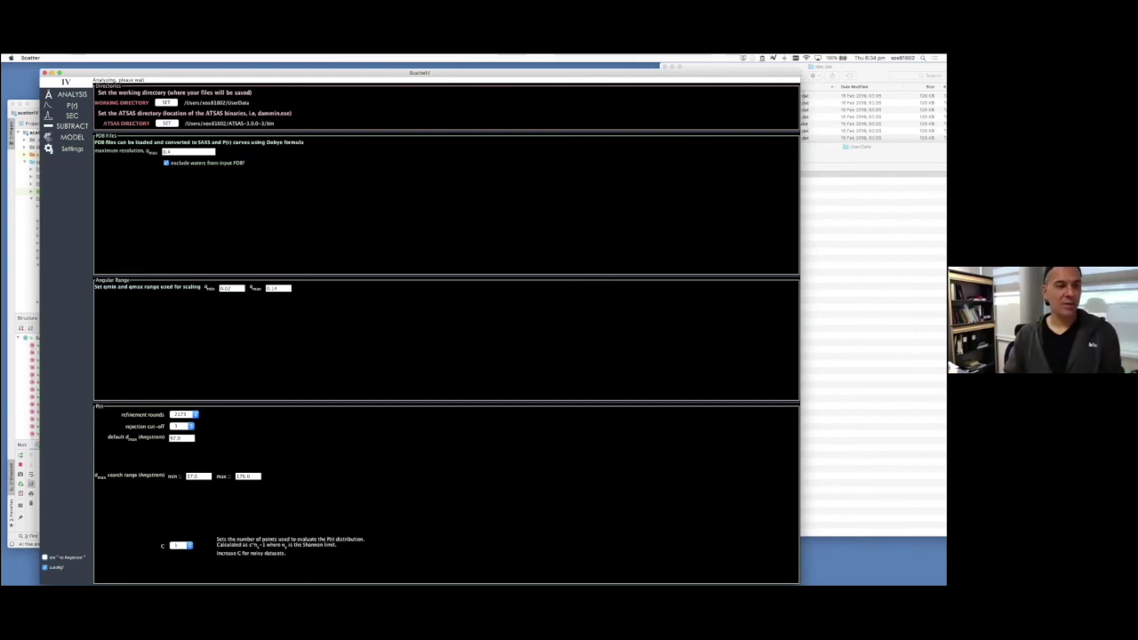
Set the d_max of mabs_sec_2 to 210 in the P(r) table
left_click(64, 104)
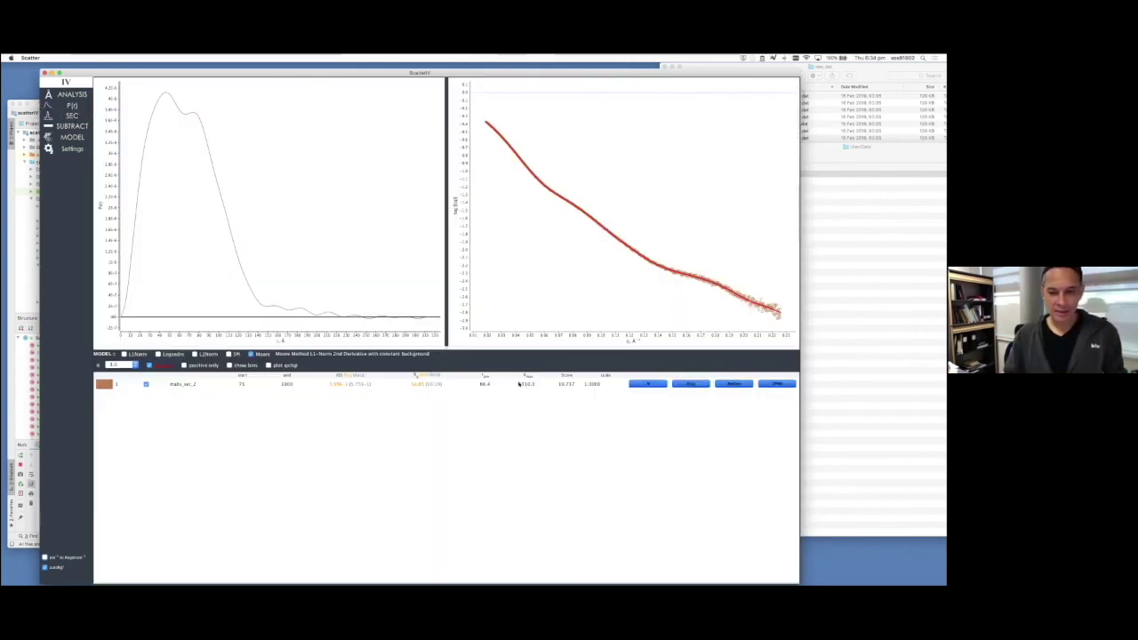
double_click(526, 383)
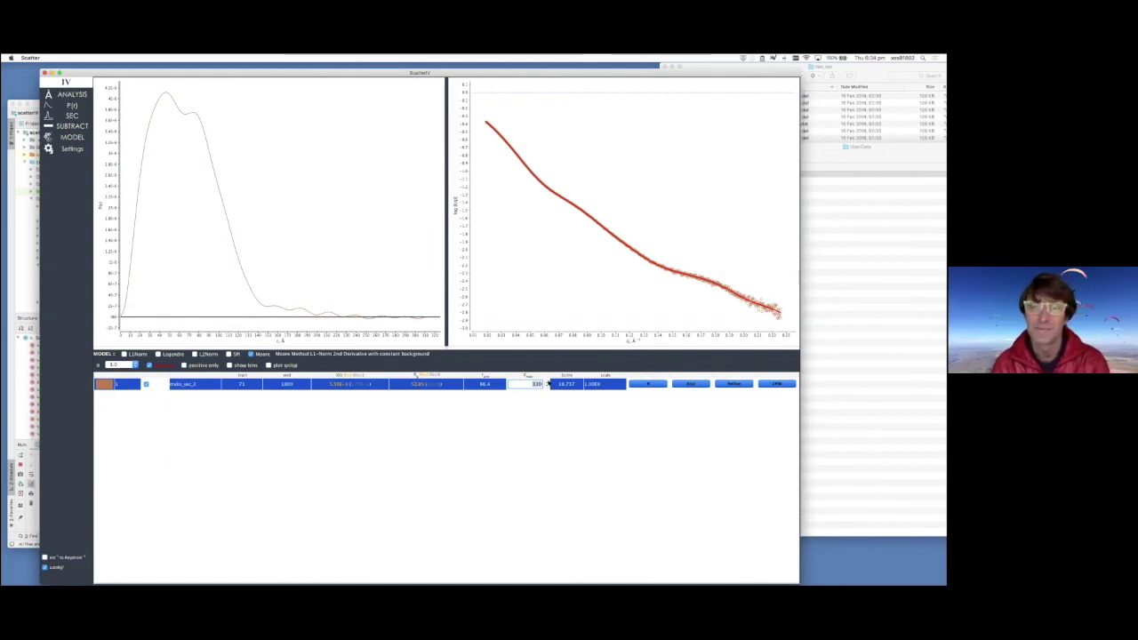
type("21")
key("Return")
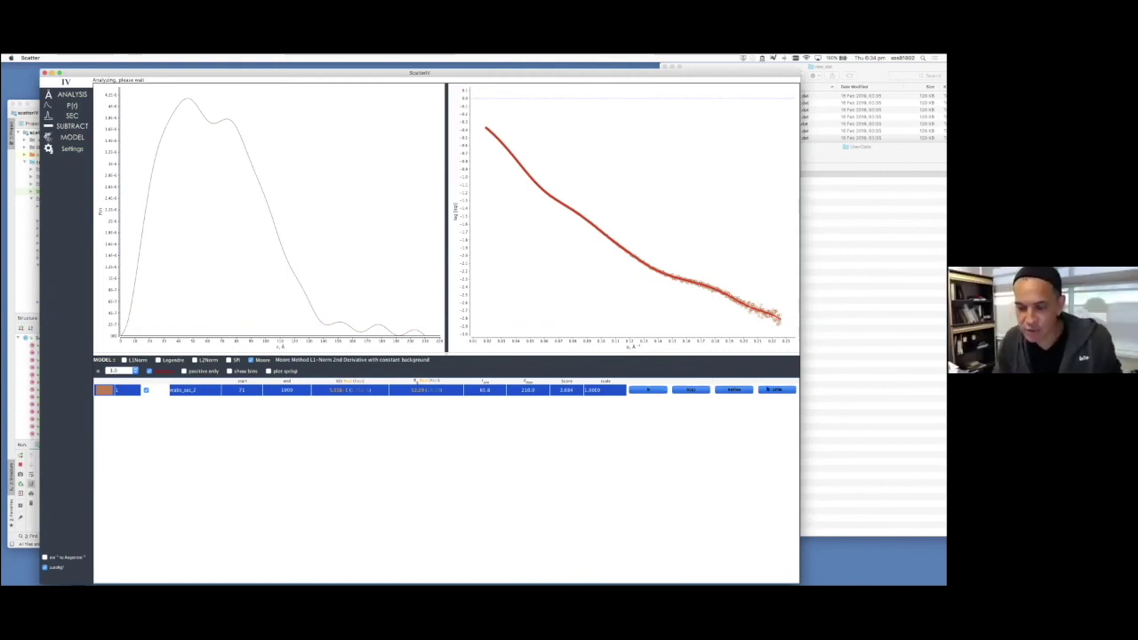
Save the P(r) and fitted intensity of mabs_sec_2 as als in UserData, and display that folder in Finder
left_click(767, 388)
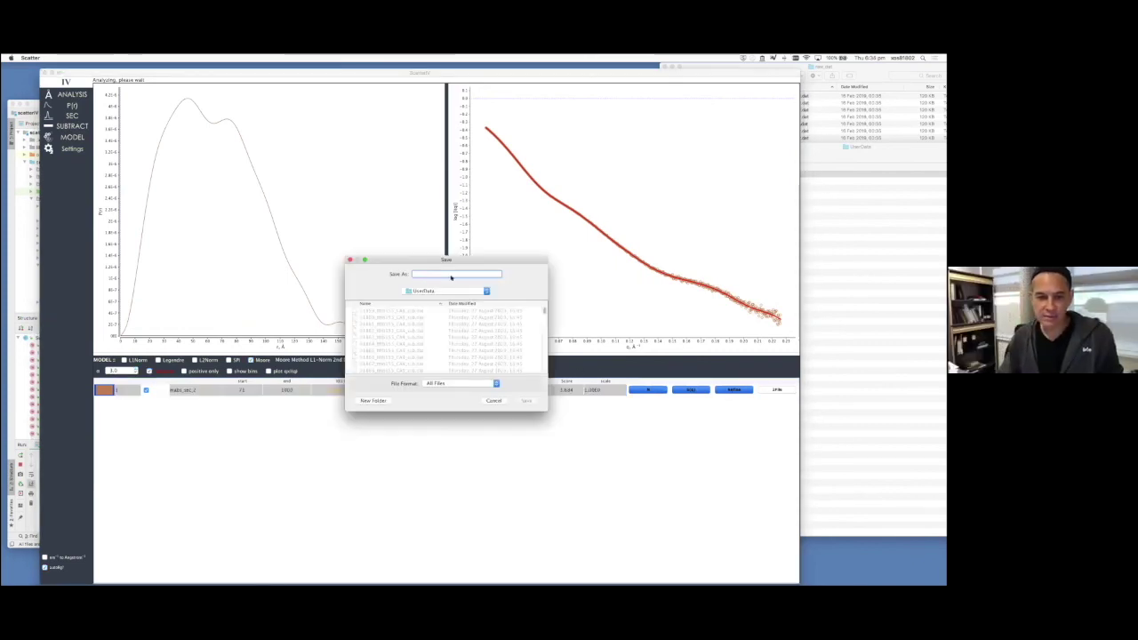
type("ab")
left_click(526, 401)
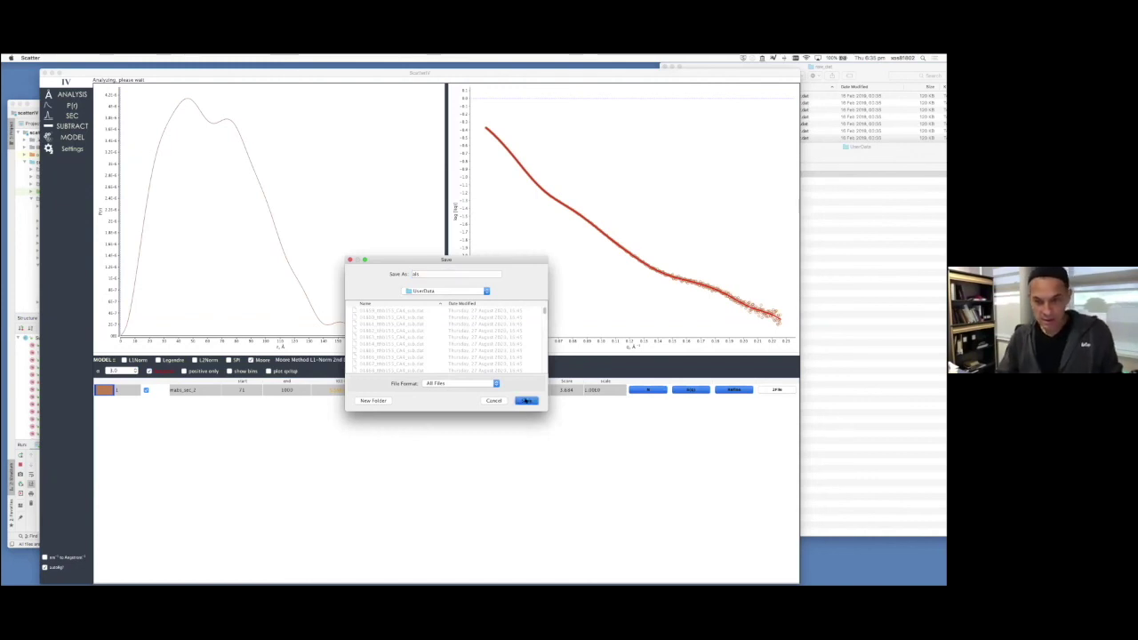
left_click(812, 274)
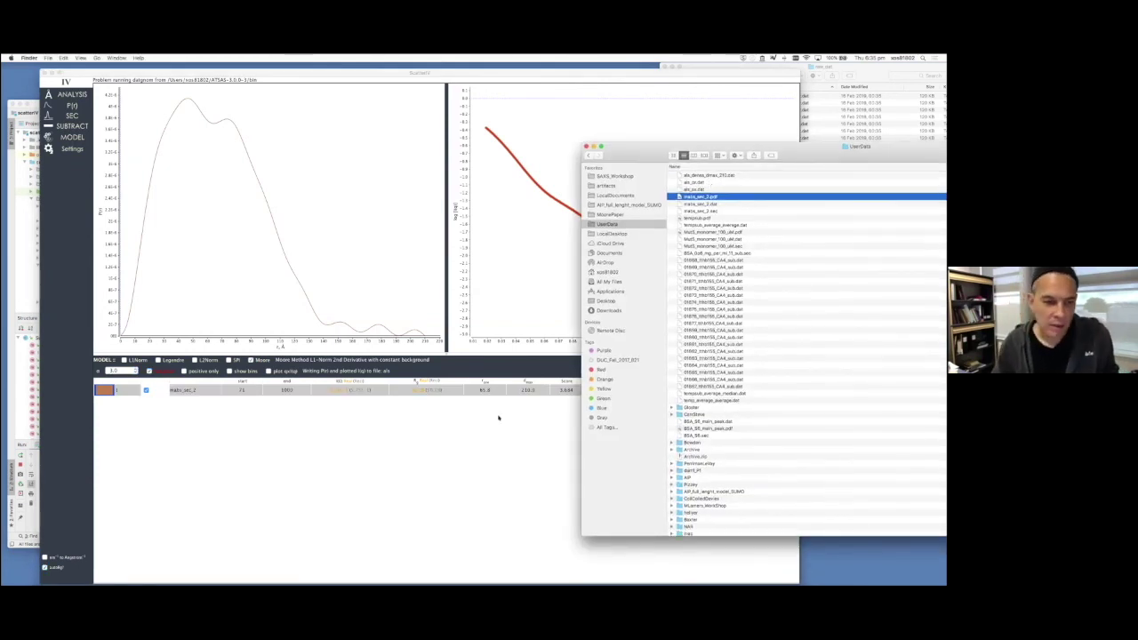
Check the IntelliJ IDEA run output for the datgnom output file name, and locate als_sx_dg.out in the UserData folder in Finder
left_click(498, 416)
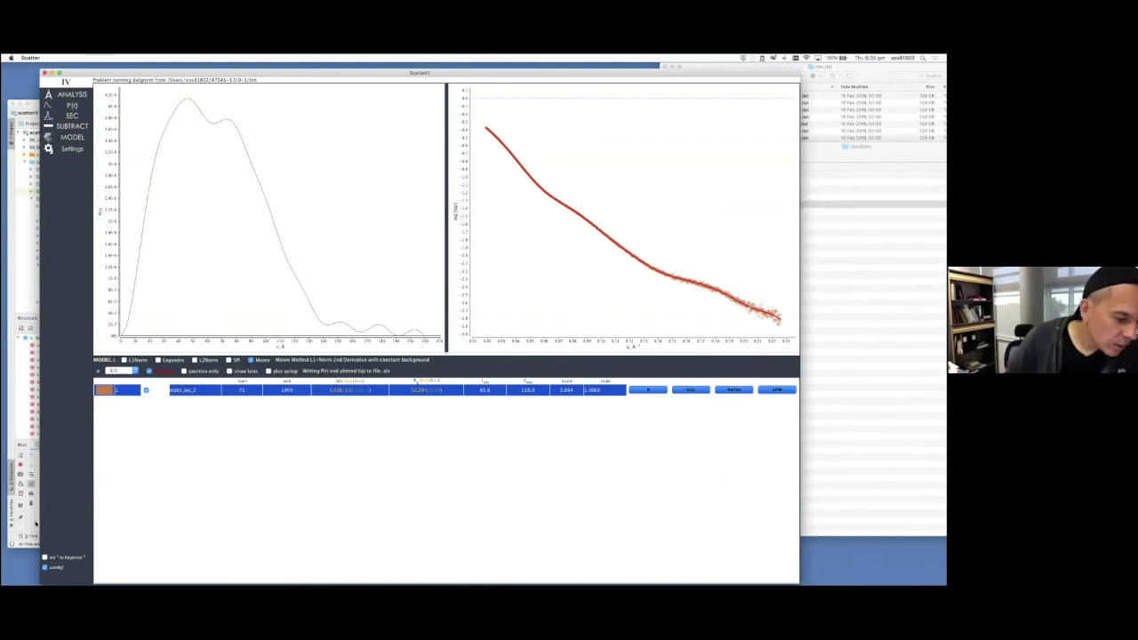
left_click(36, 524)
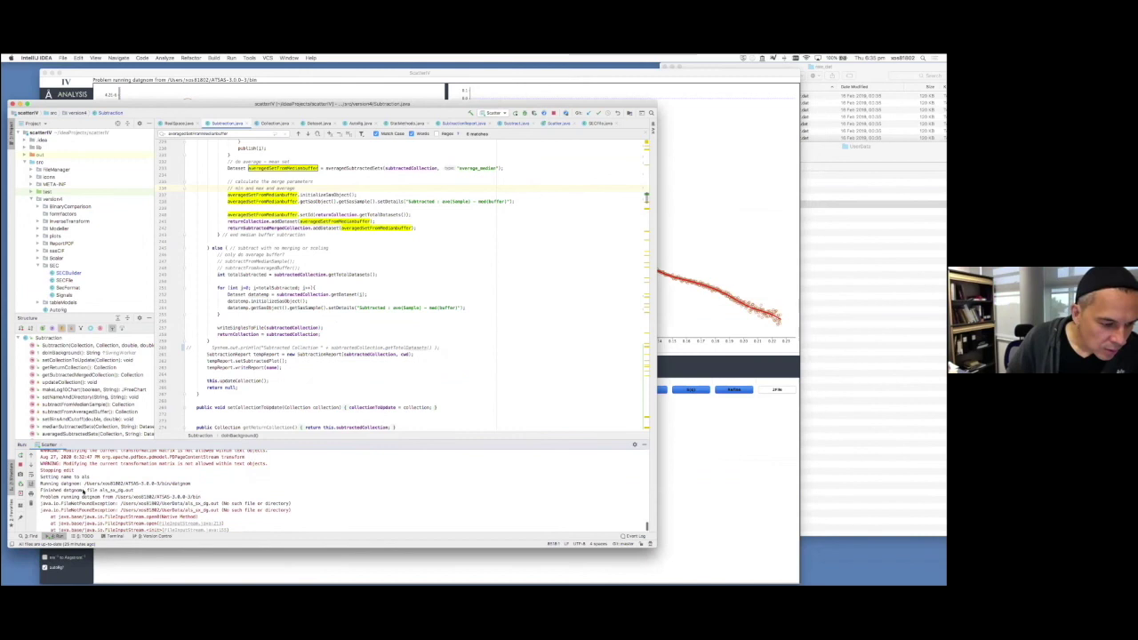
double_click(125, 490)
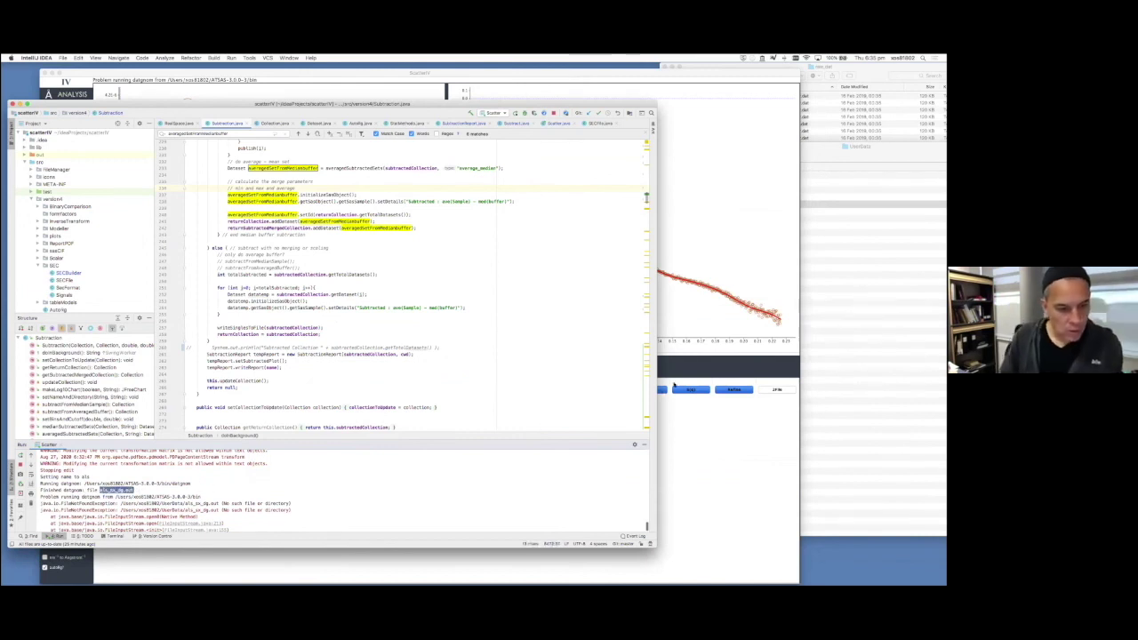
left_click(850, 255)
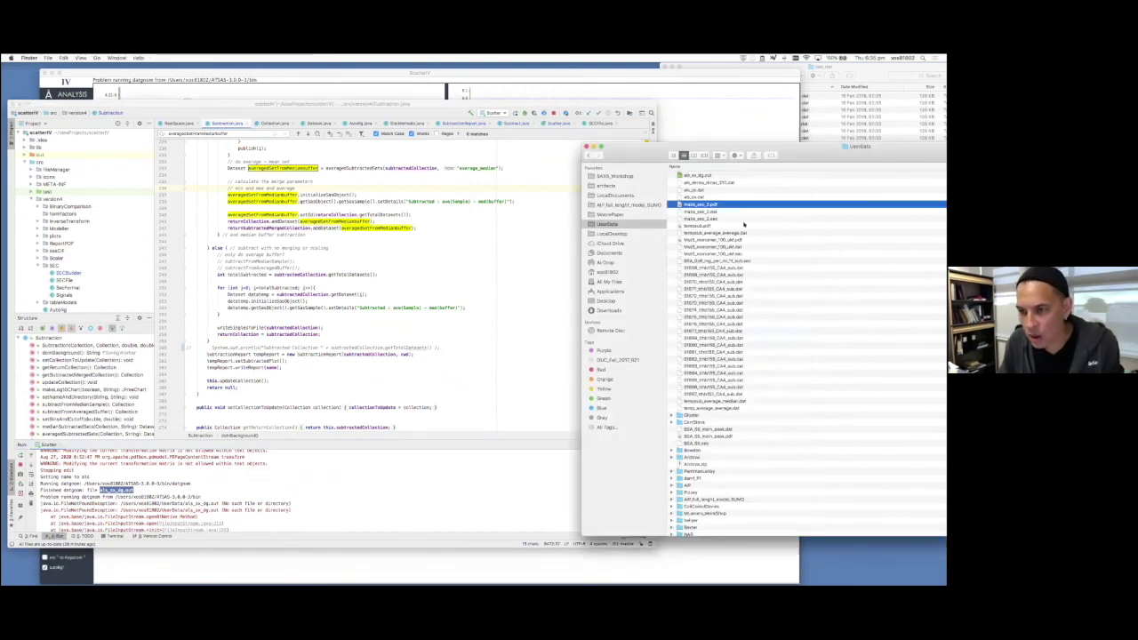
left_click(696, 176)
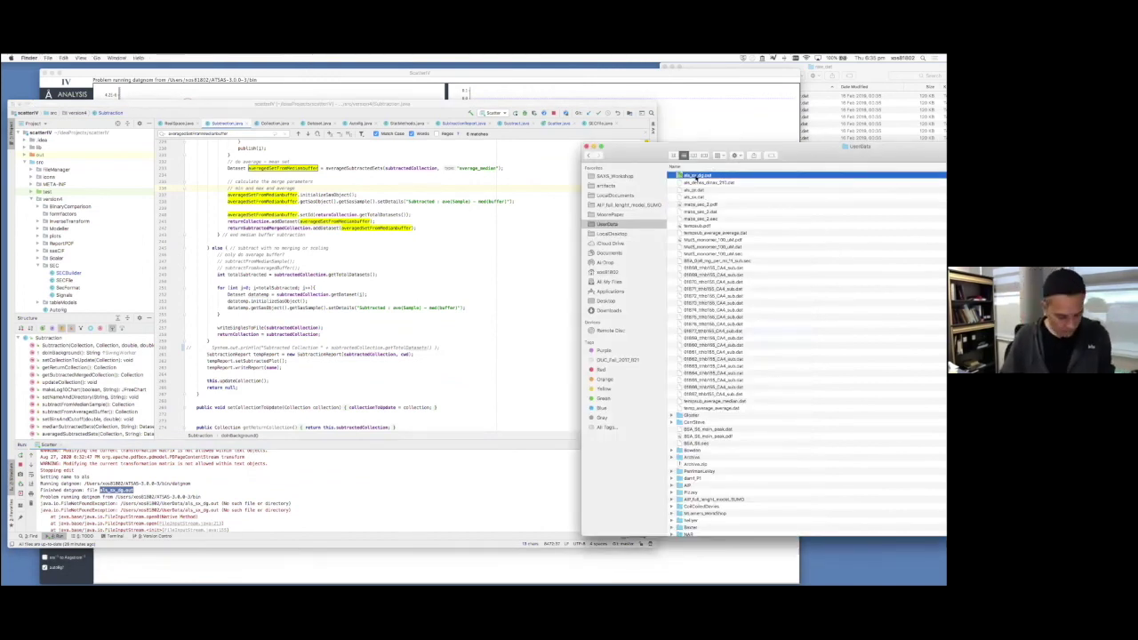
Open als_sx_dg.out with TextEdit, chosen as another application from the Applications folder
scroll(696, 178, "down", 1)
scroll(697, 178, "up", 1)
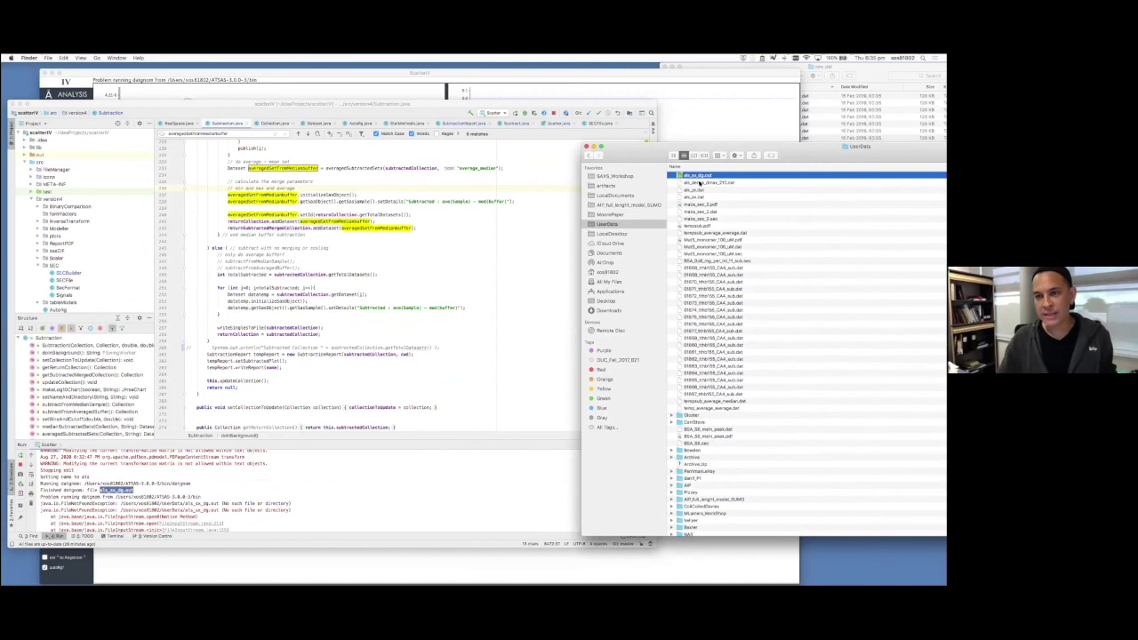
scroll(698, 176, "down", 1)
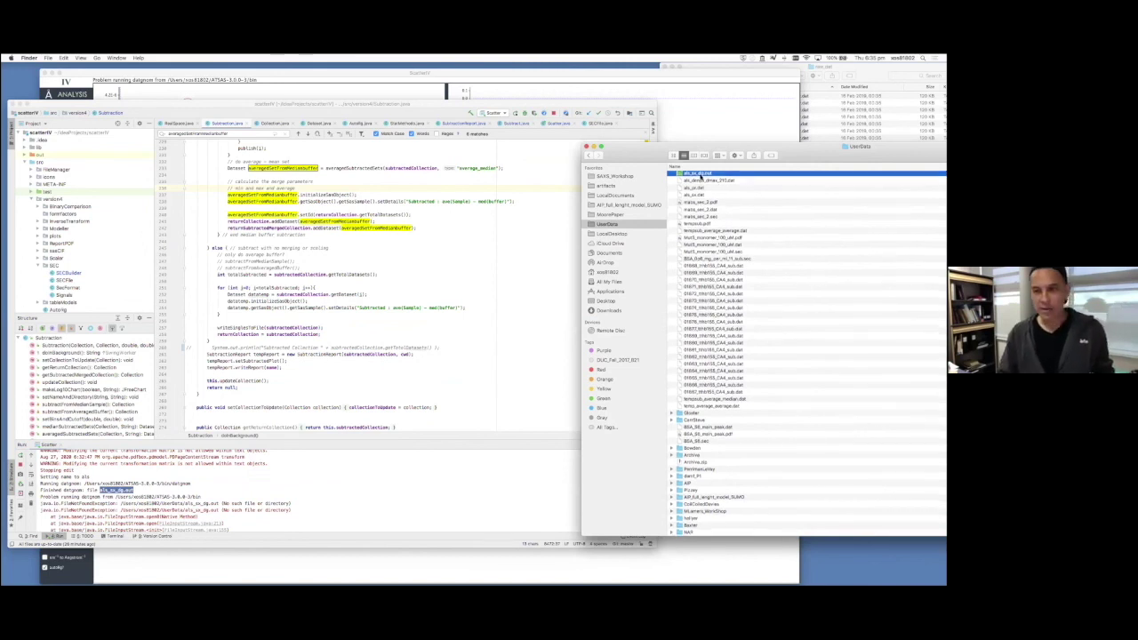
right_click(699, 176)
left_click(686, 194)
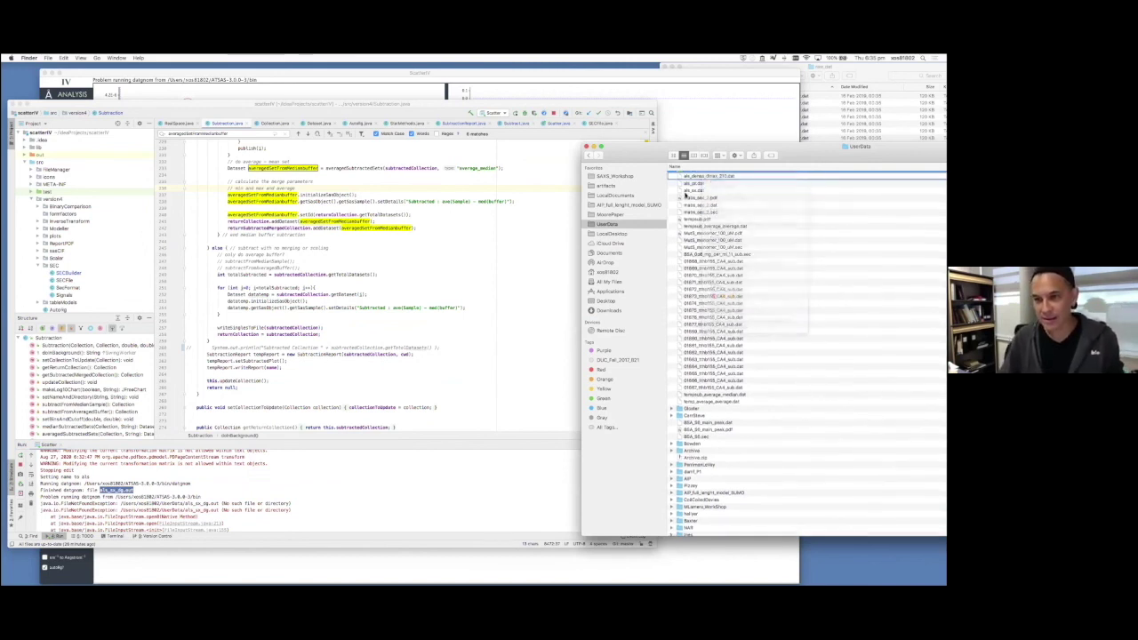
right_click(697, 174)
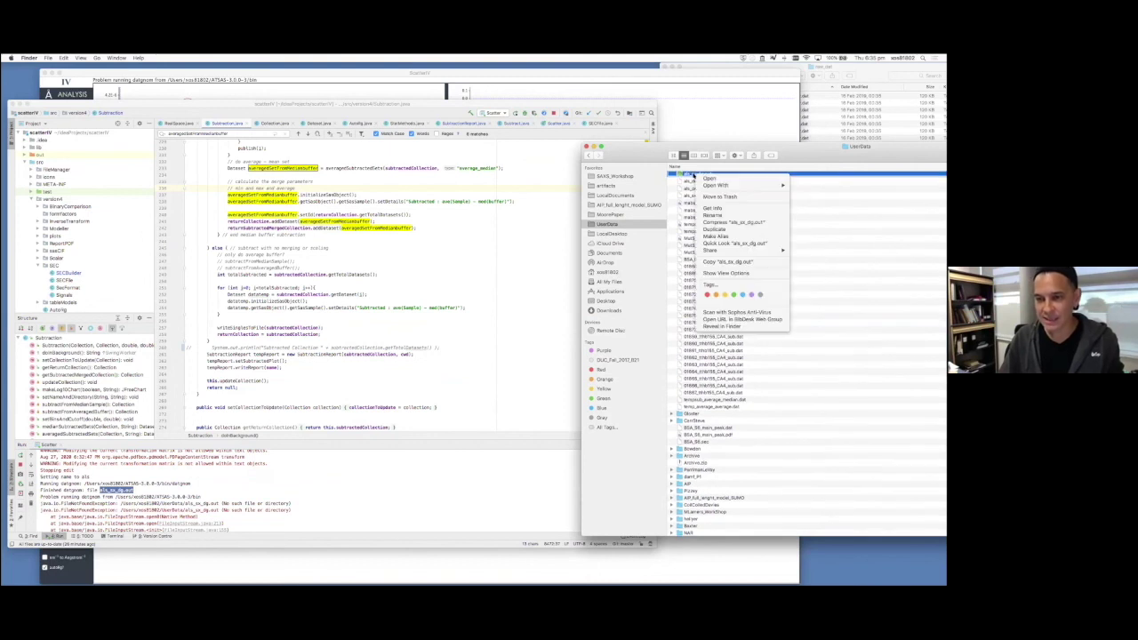
mouse_move(729, 185)
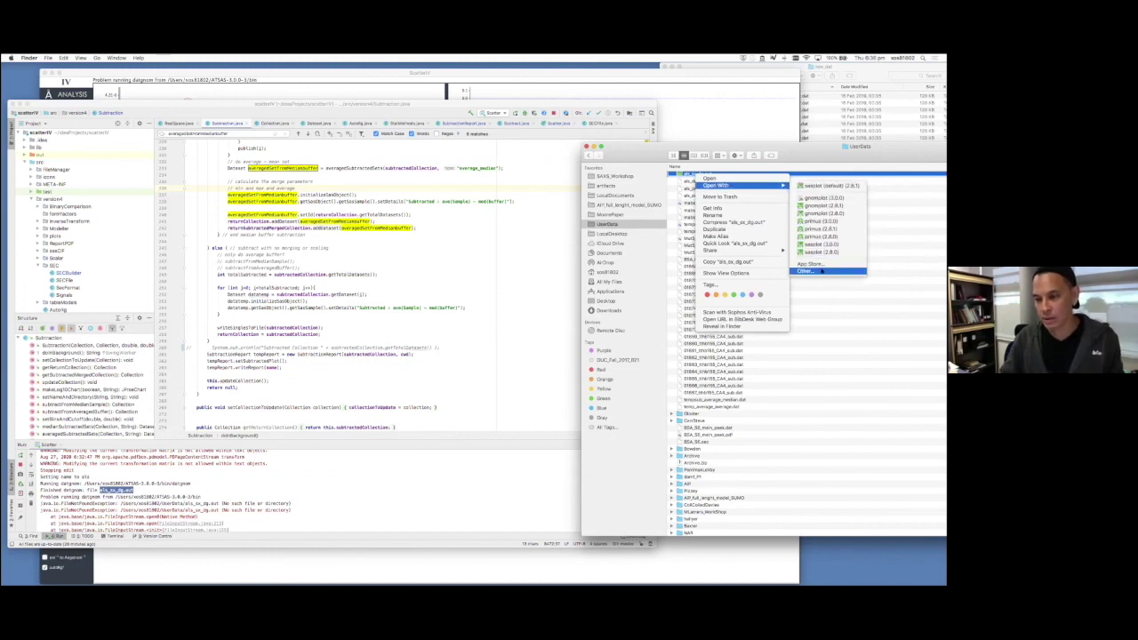
left_click(821, 270)
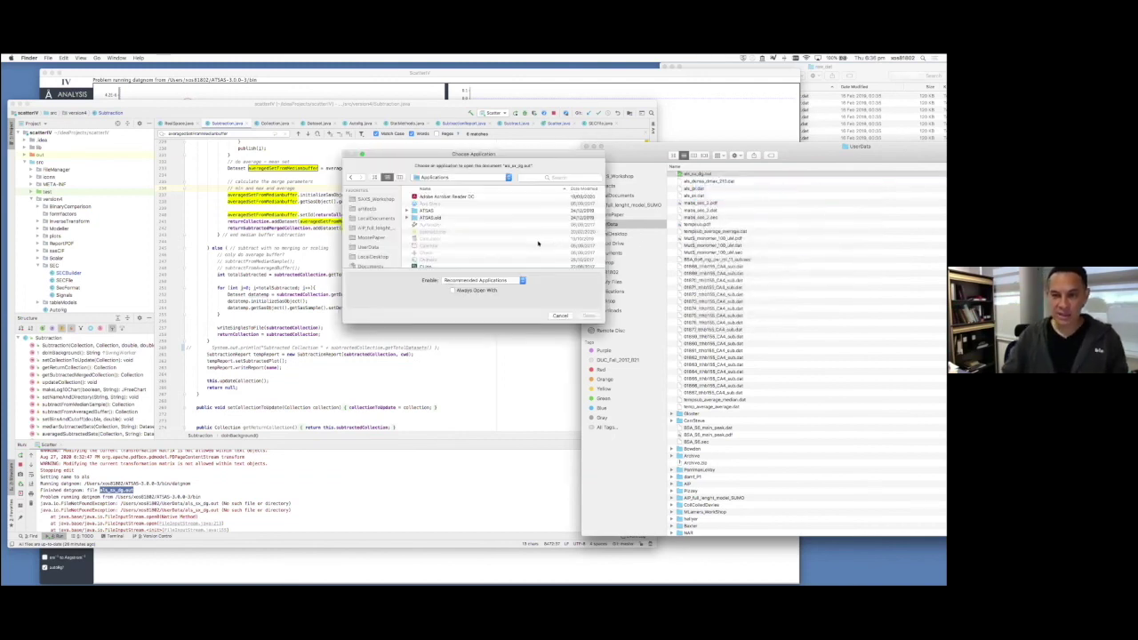
scroll(457, 222, "down", 20)
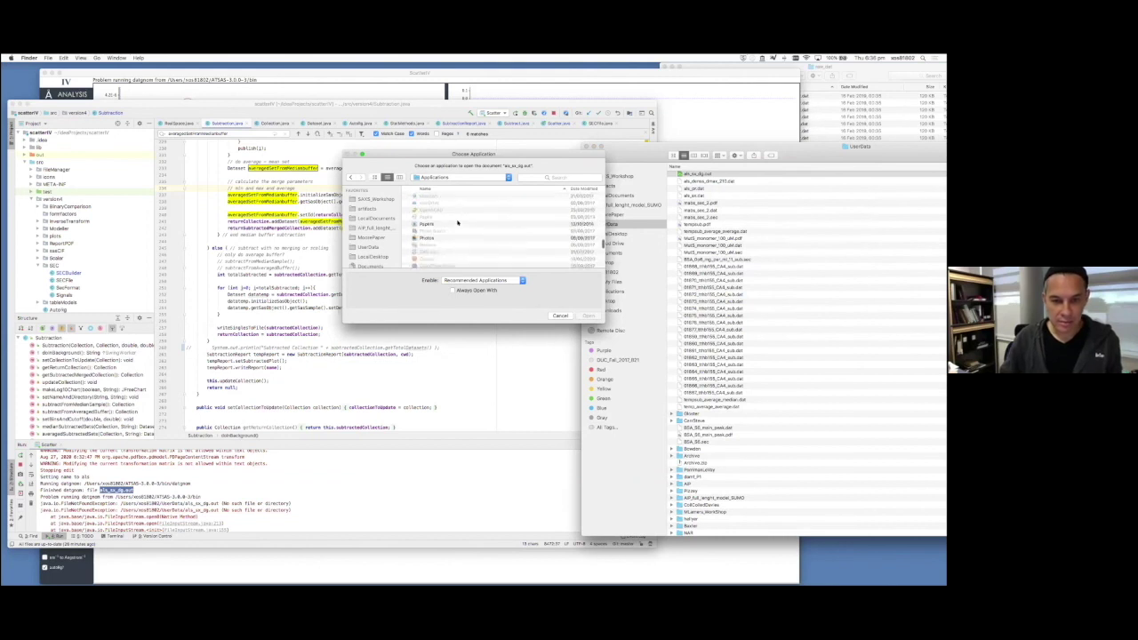
double_click(425, 215)
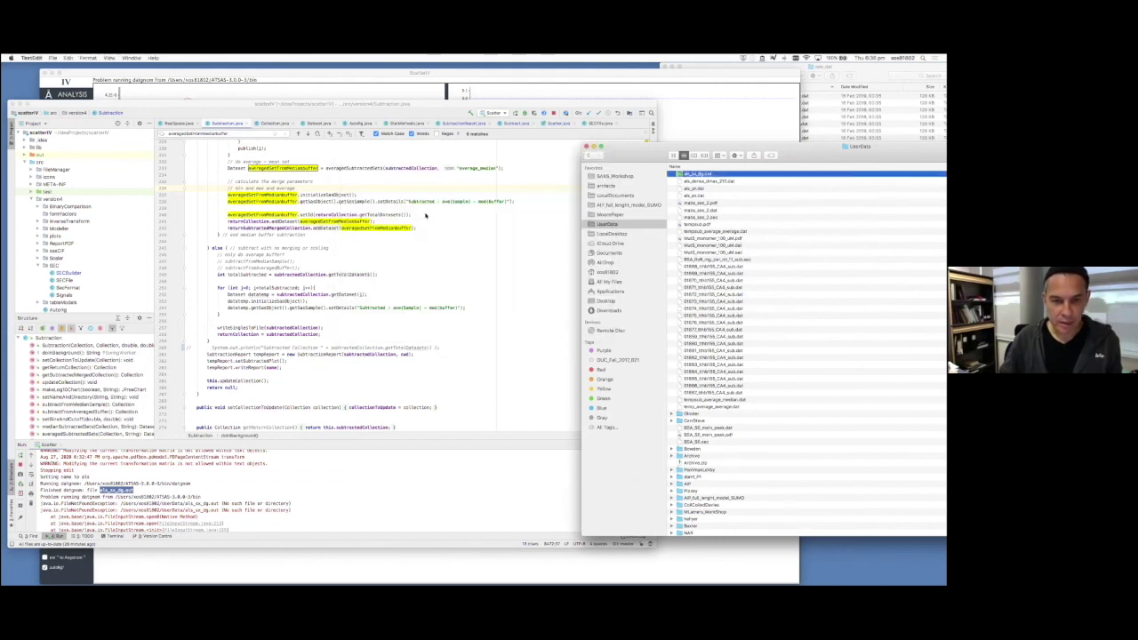
Enlarge the als_sx_dg.out window, examine its real-space distribution, last fitted q value and header, close it, and return to Scatter
left_click_drag(483, 229, 655, 398)
scroll(540, 341, "down", 5)
scroll(539, 341, "down", 15)
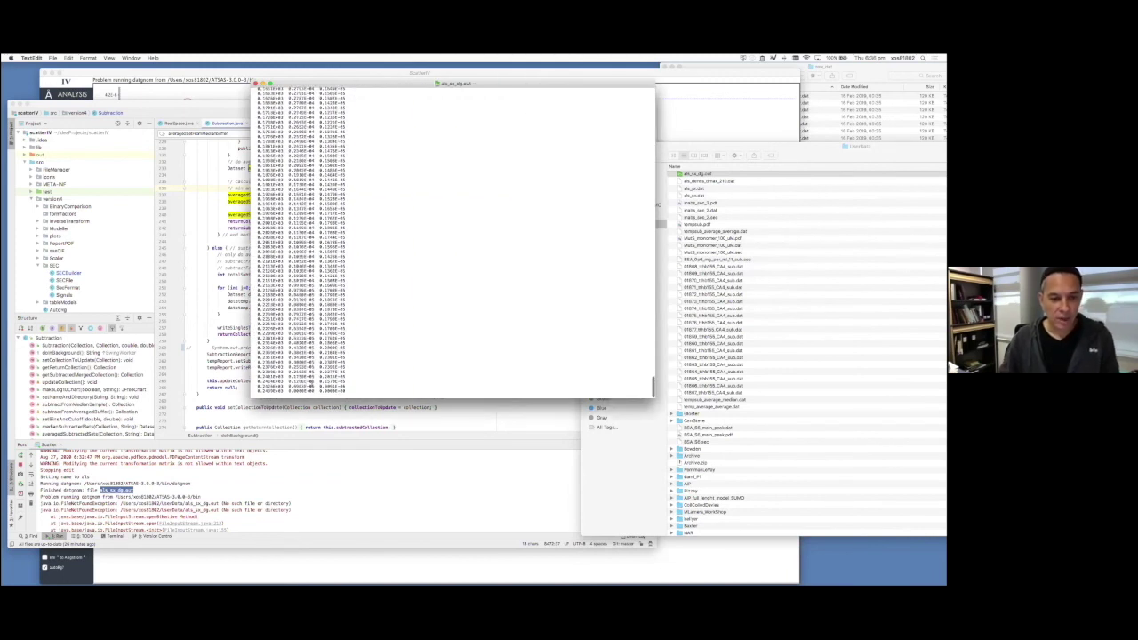
left_click_drag(285, 391, 255, 391)
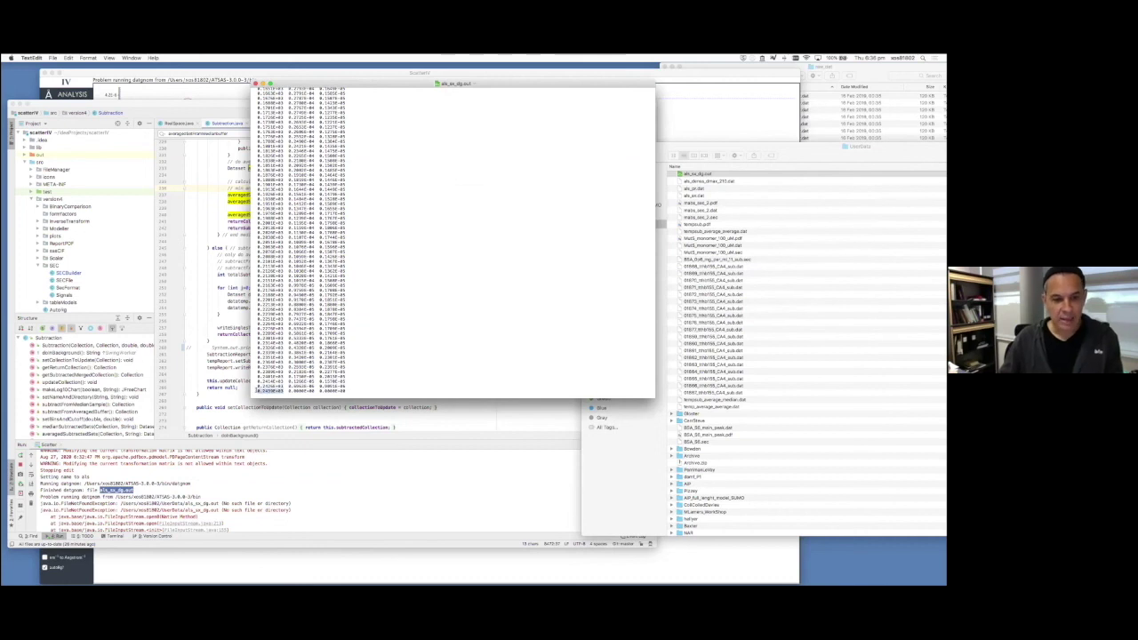
scroll(266, 382, "up", 15)
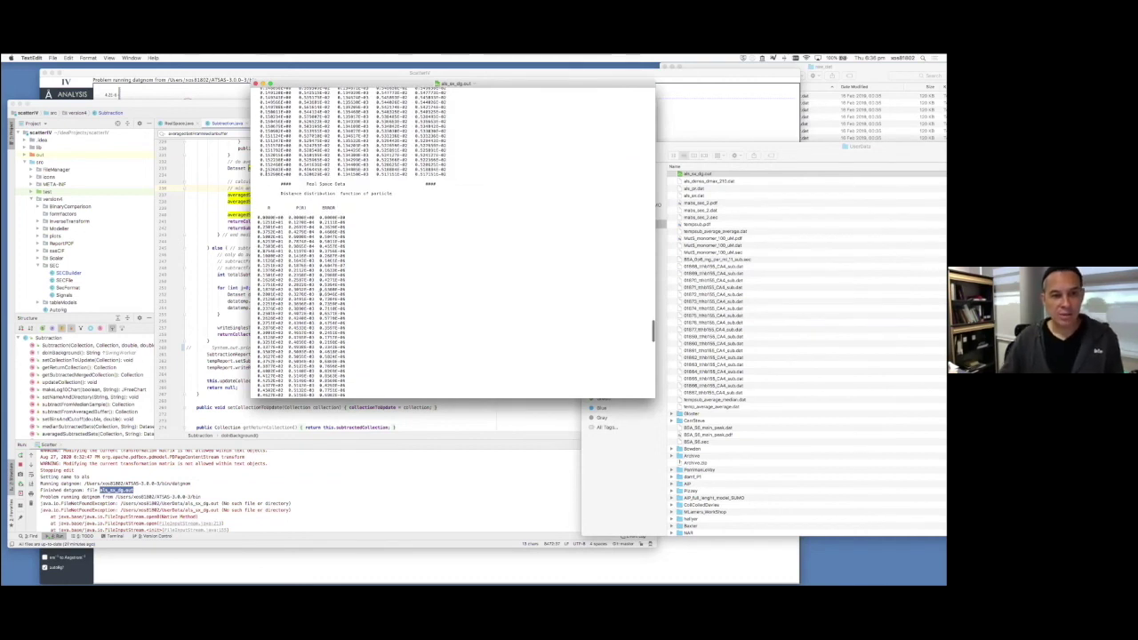
left_click_drag(257, 174, 292, 174)
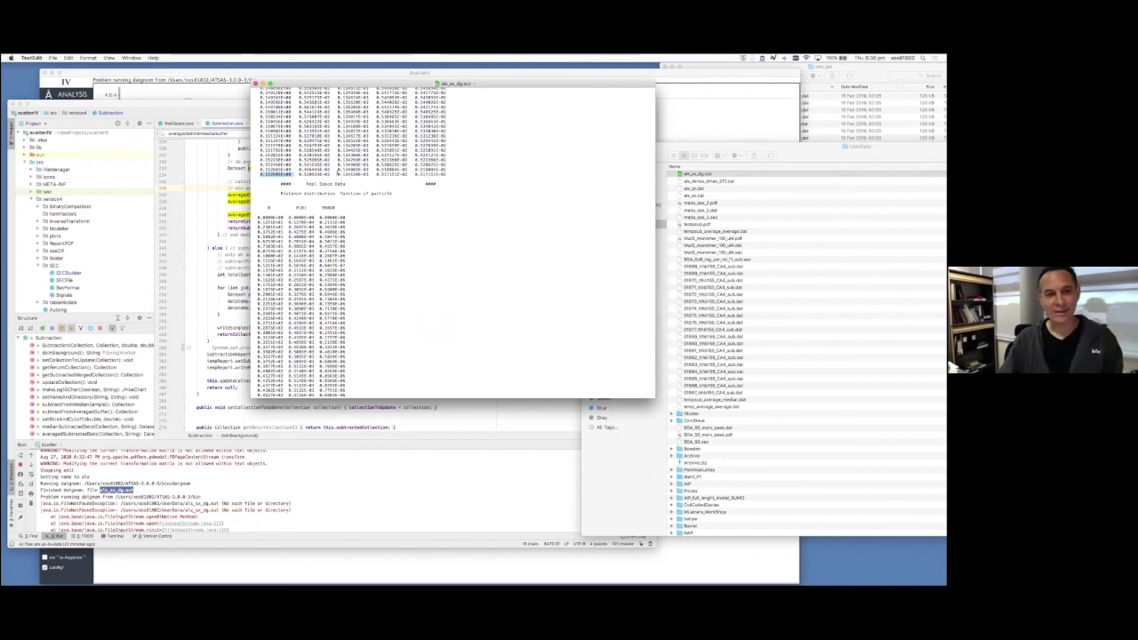
scroll(295, 101, "up", 15)
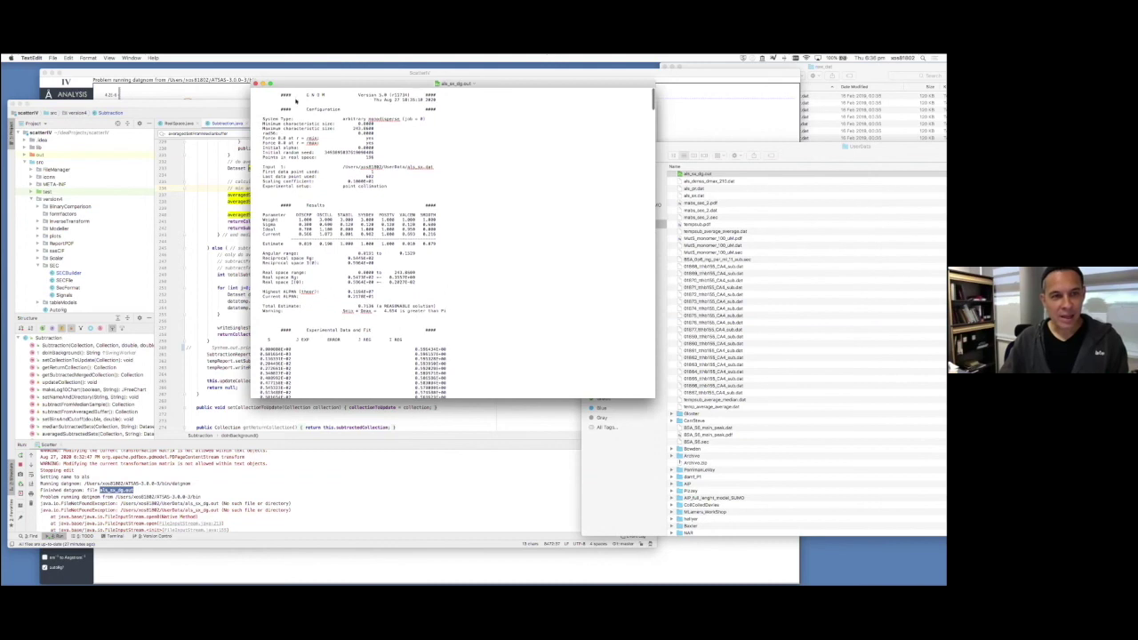
left_click(257, 83)
left_click(258, 76)
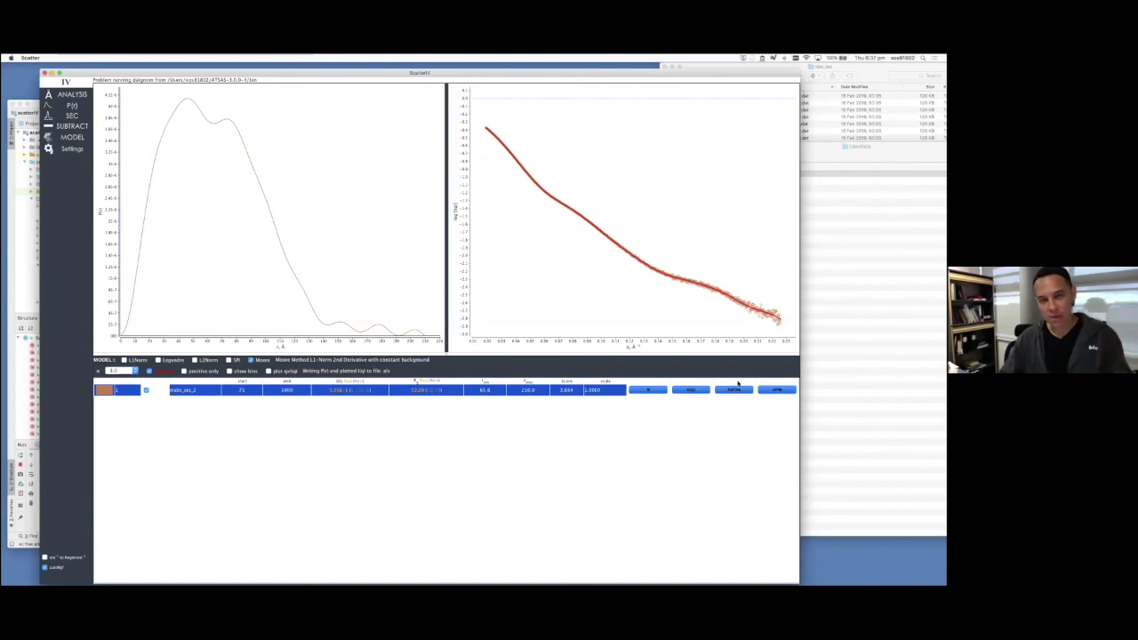
Display the modelling options, start selecting an out file, and browse through the home folder to UserData
left_click(69, 148)
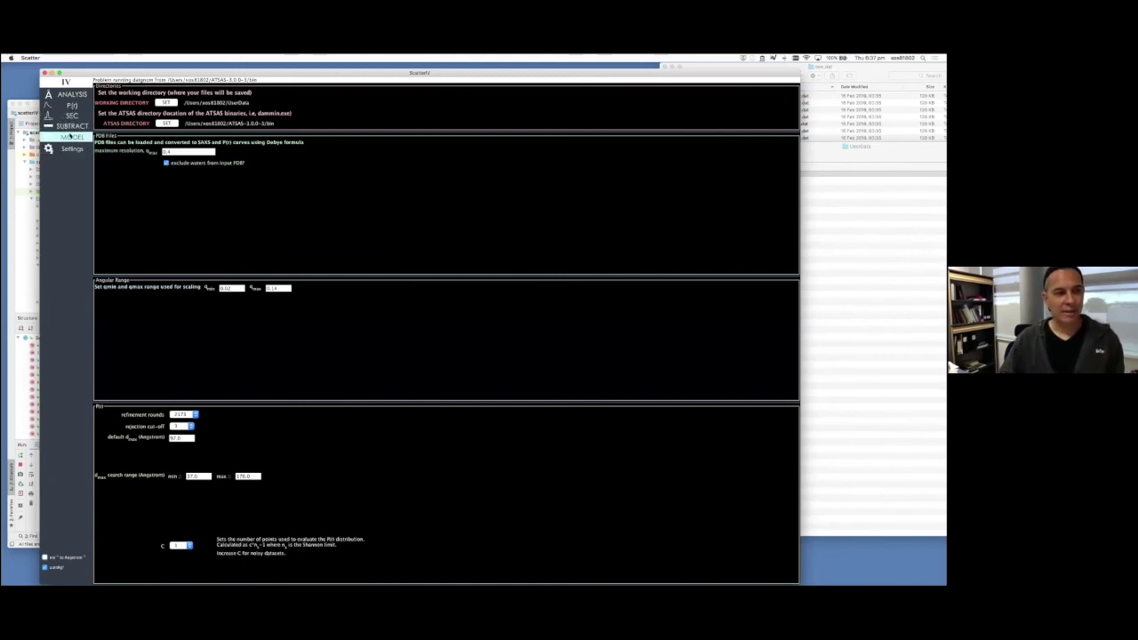
left_click(71, 136)
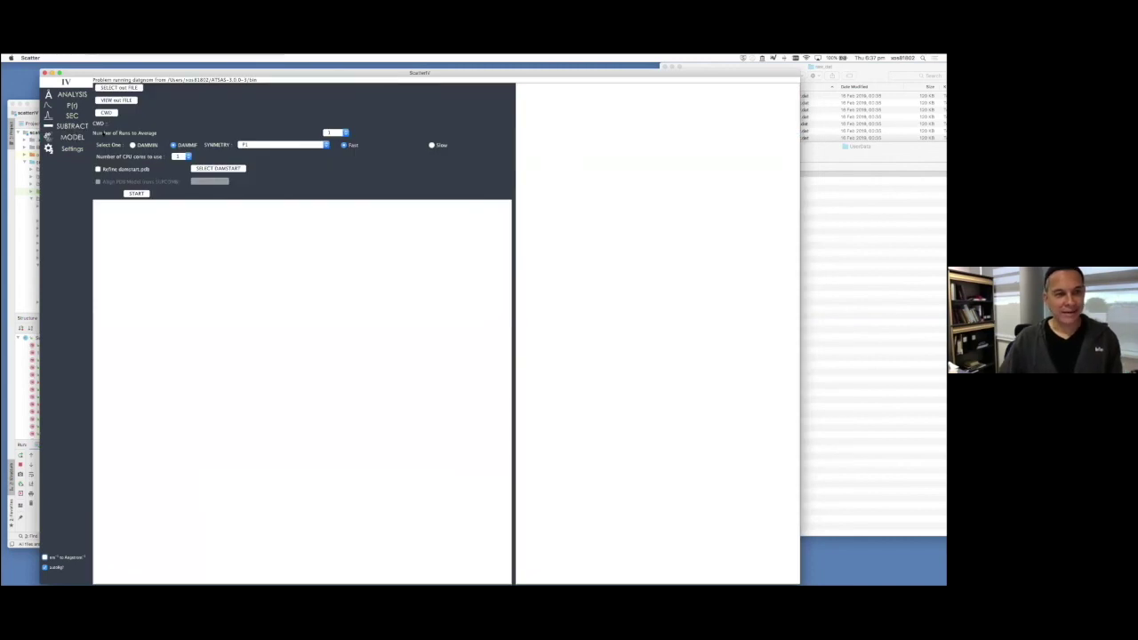
left_click(114, 88)
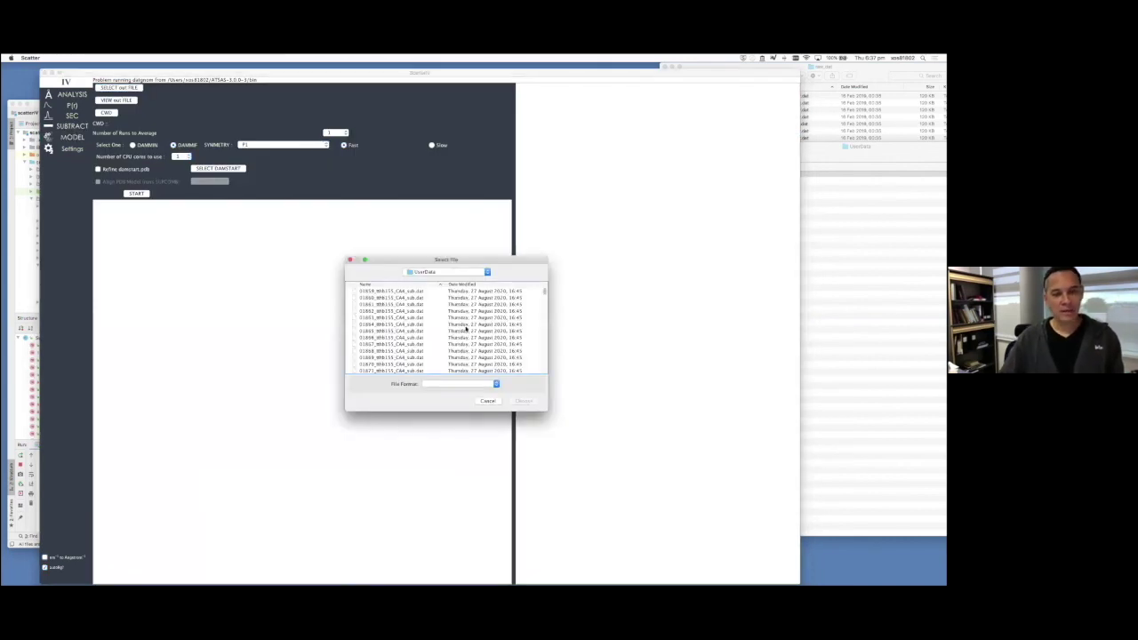
left_click(431, 272)
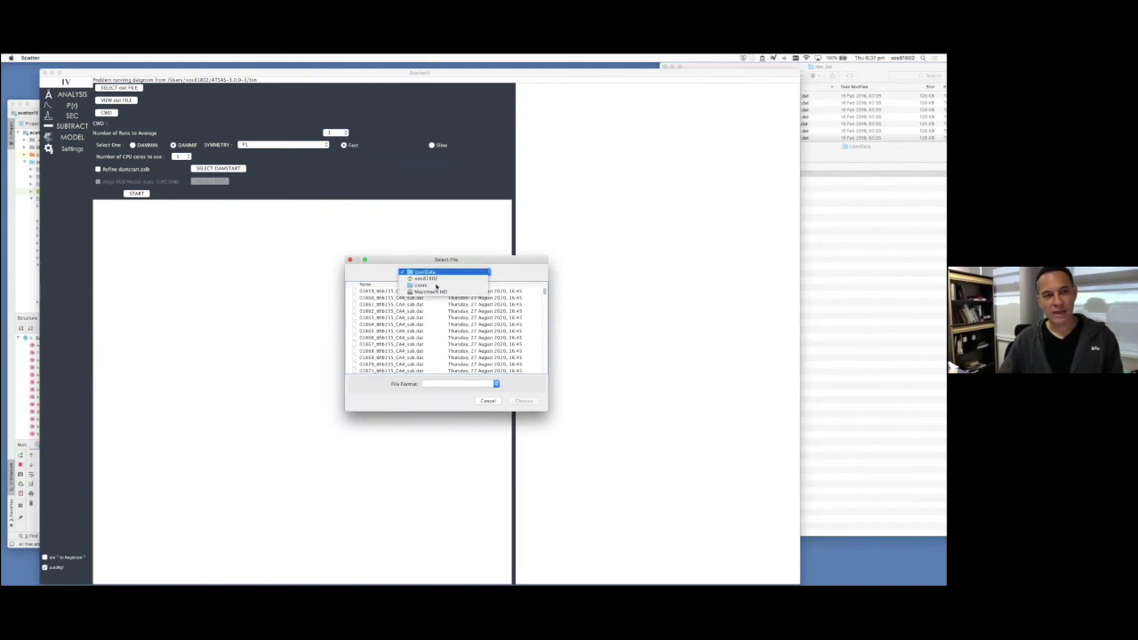
left_click(423, 279)
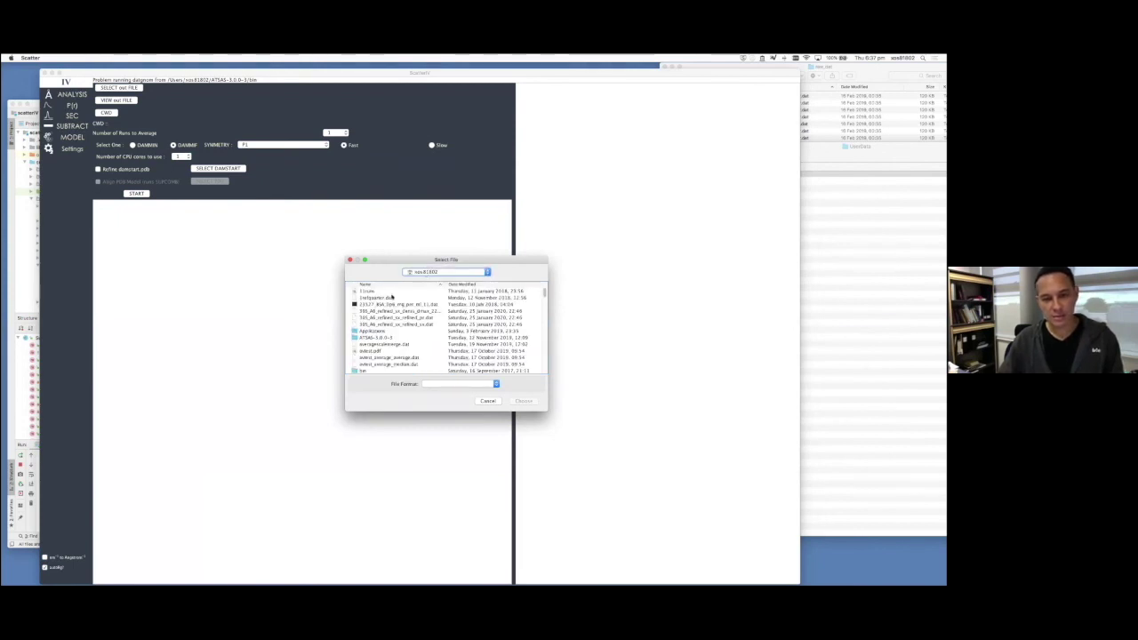
left_click(436, 270)
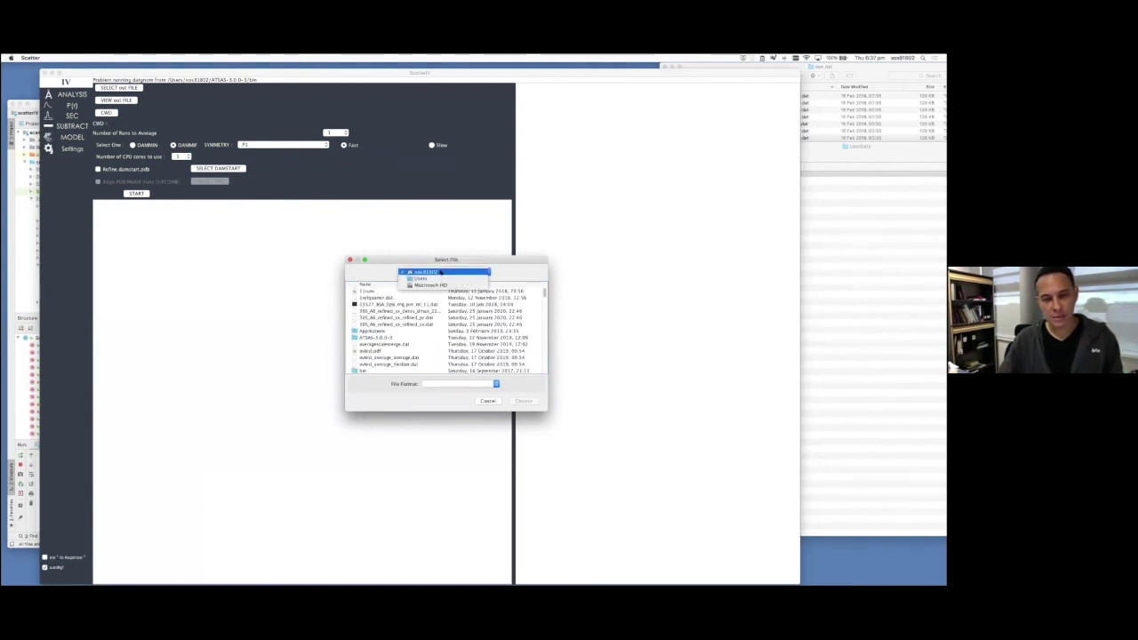
left_click(438, 278)
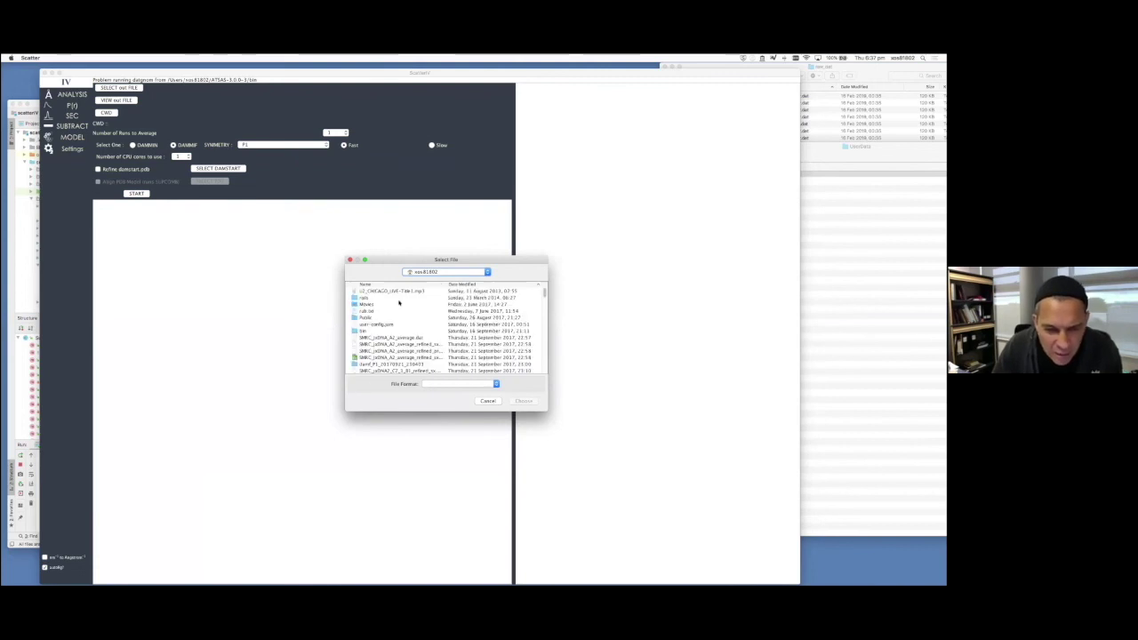
scroll(370, 316, "down", 10)
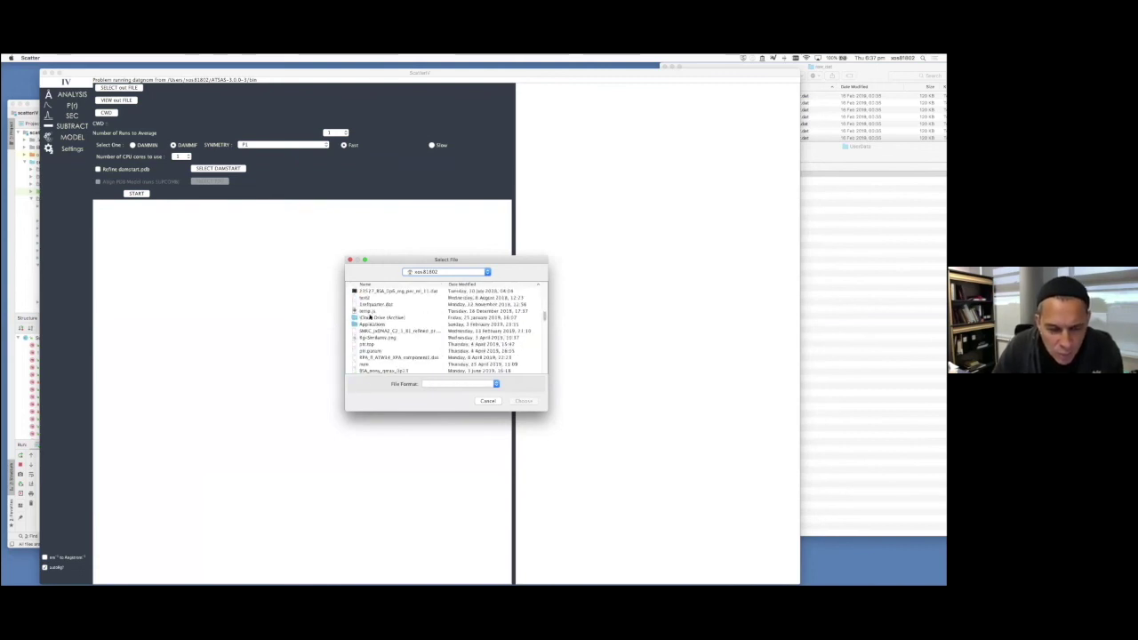
scroll(370, 317, "down", 10)
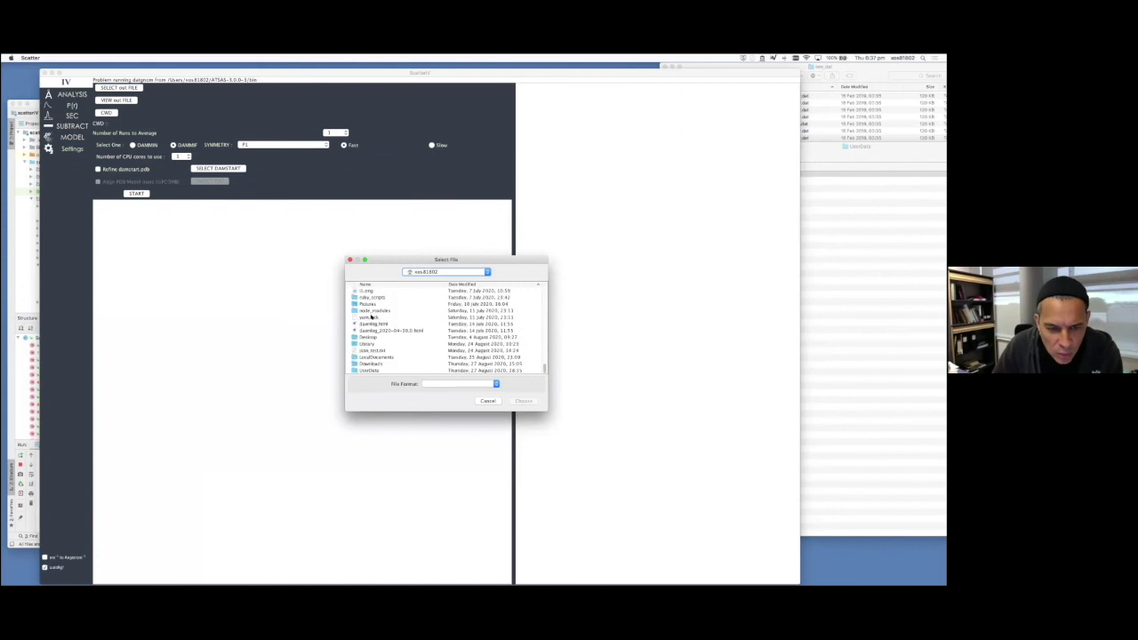
left_click(369, 371)
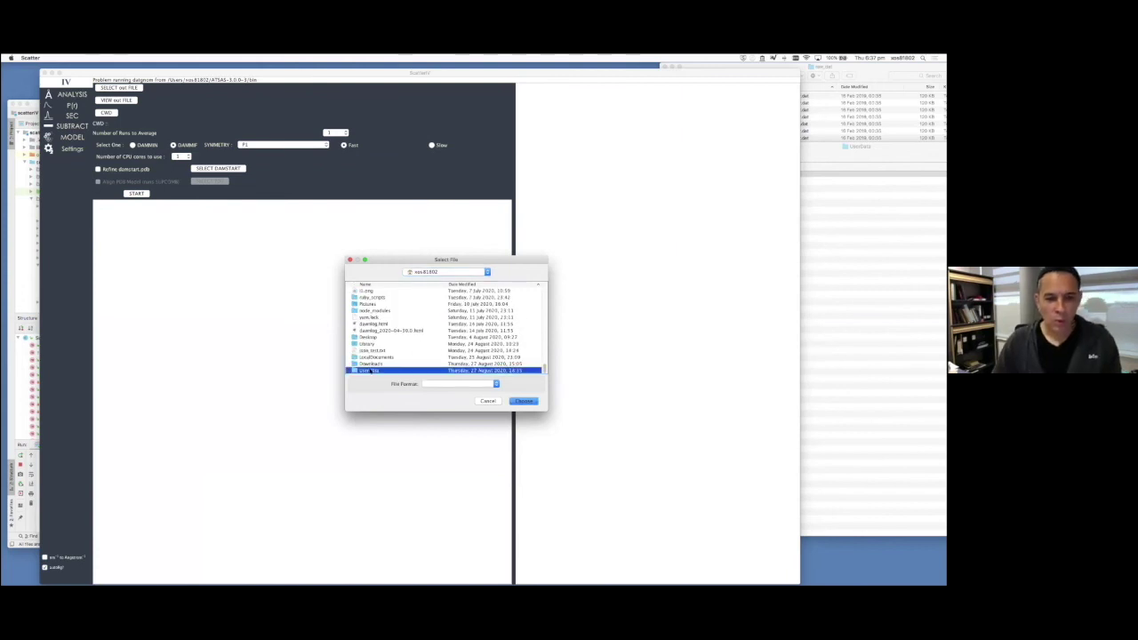
double_click(370, 371)
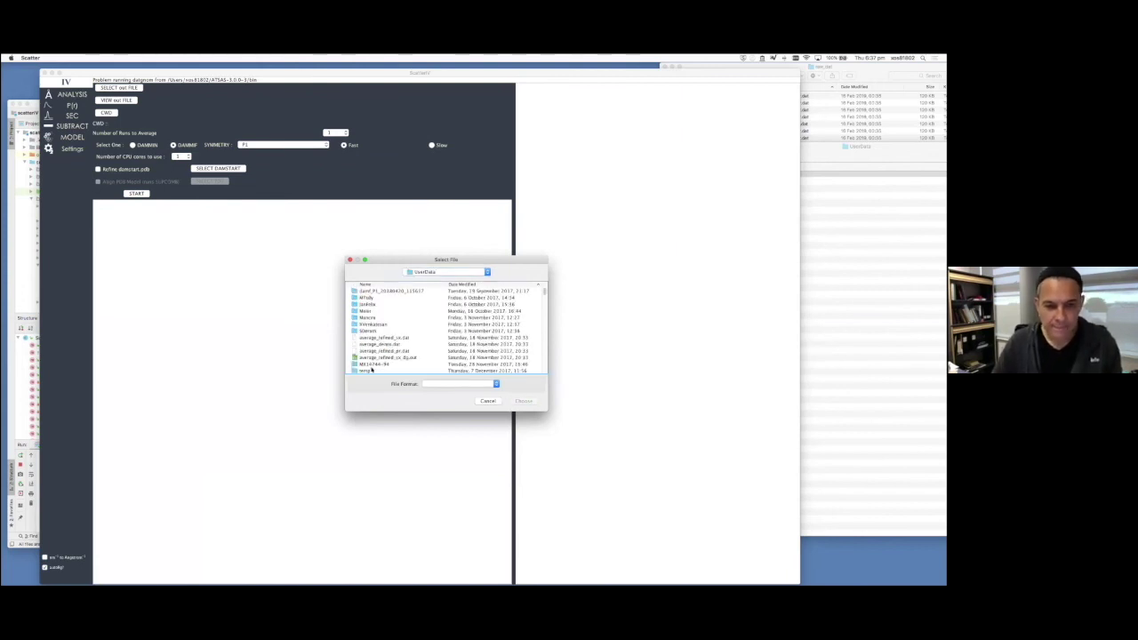
Sort the UserData files by newest modification date and load als_sx_dg.out as the modelling input
left_click(457, 290)
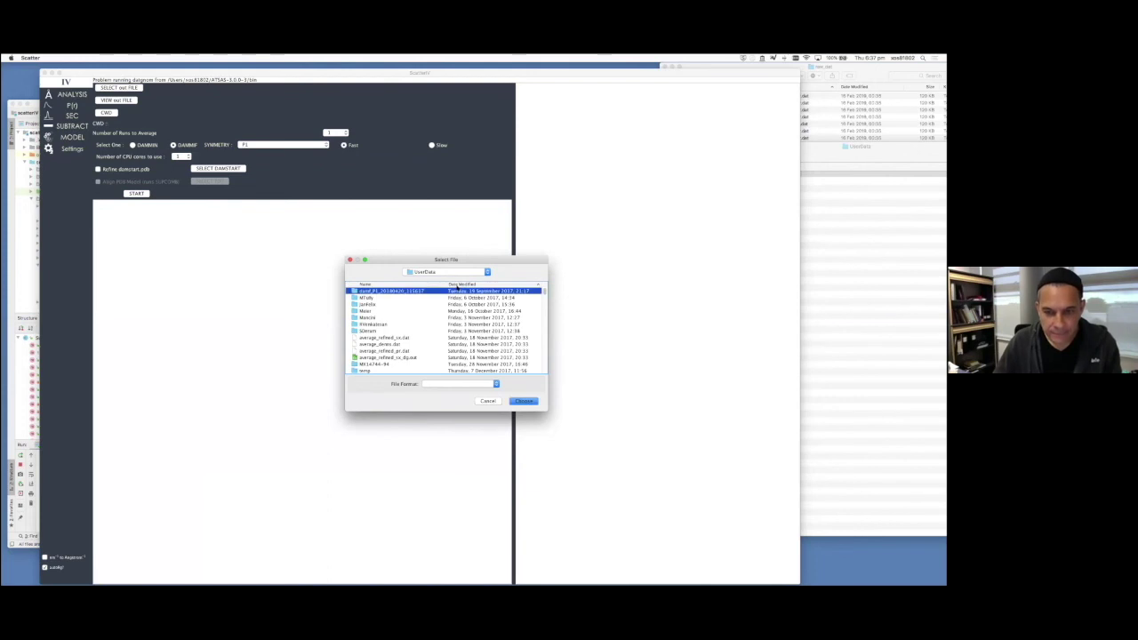
double_click(457, 288)
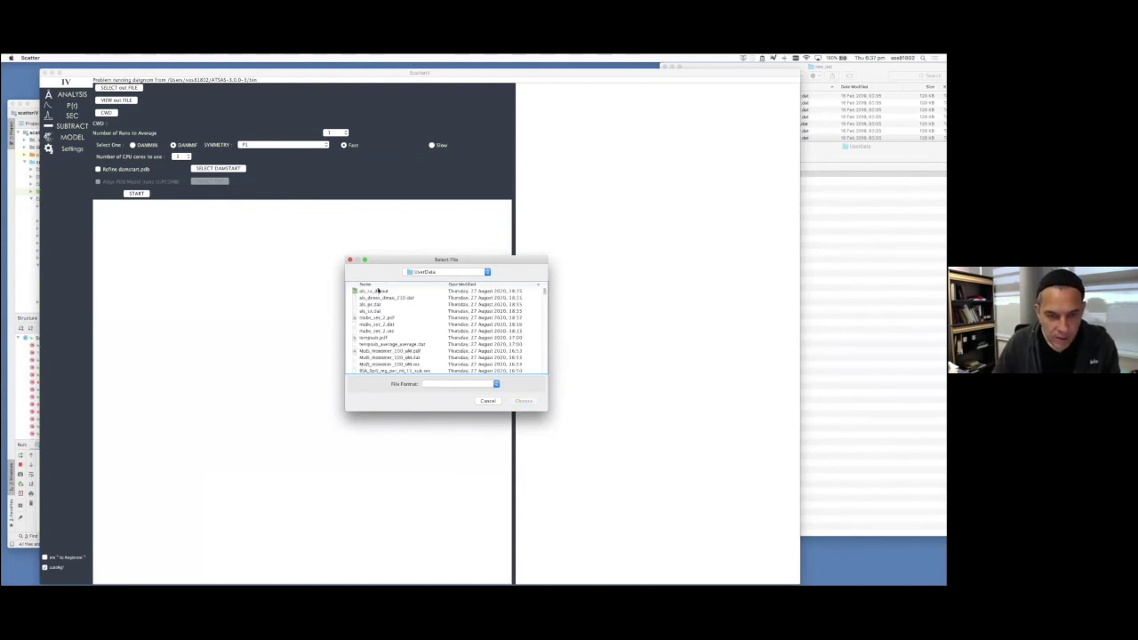
left_click(378, 291)
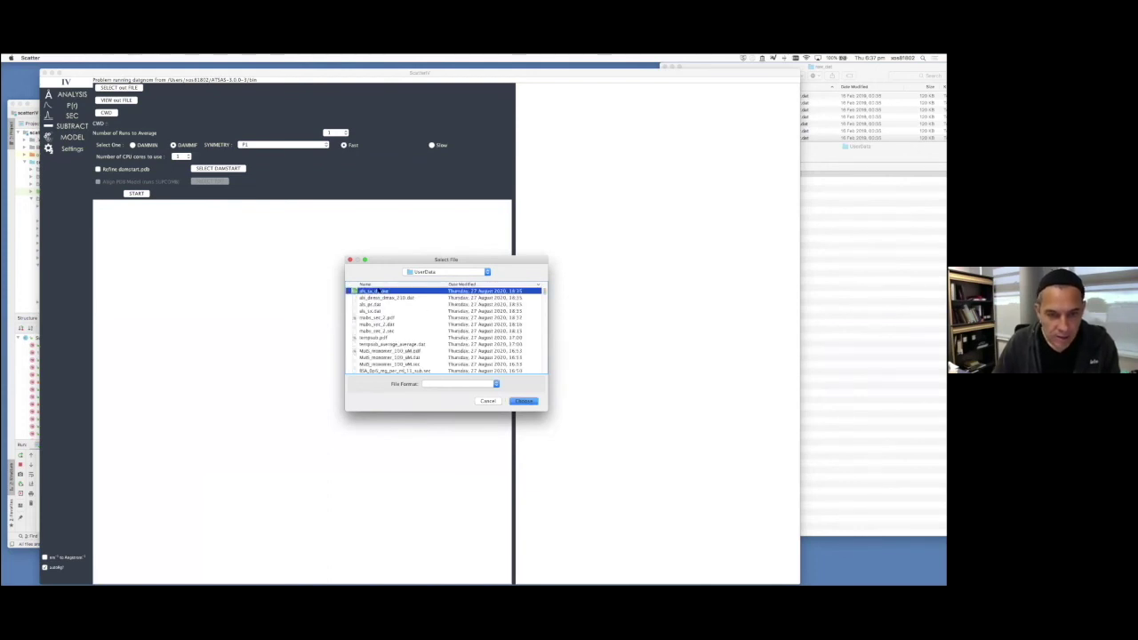
left_click(523, 401)
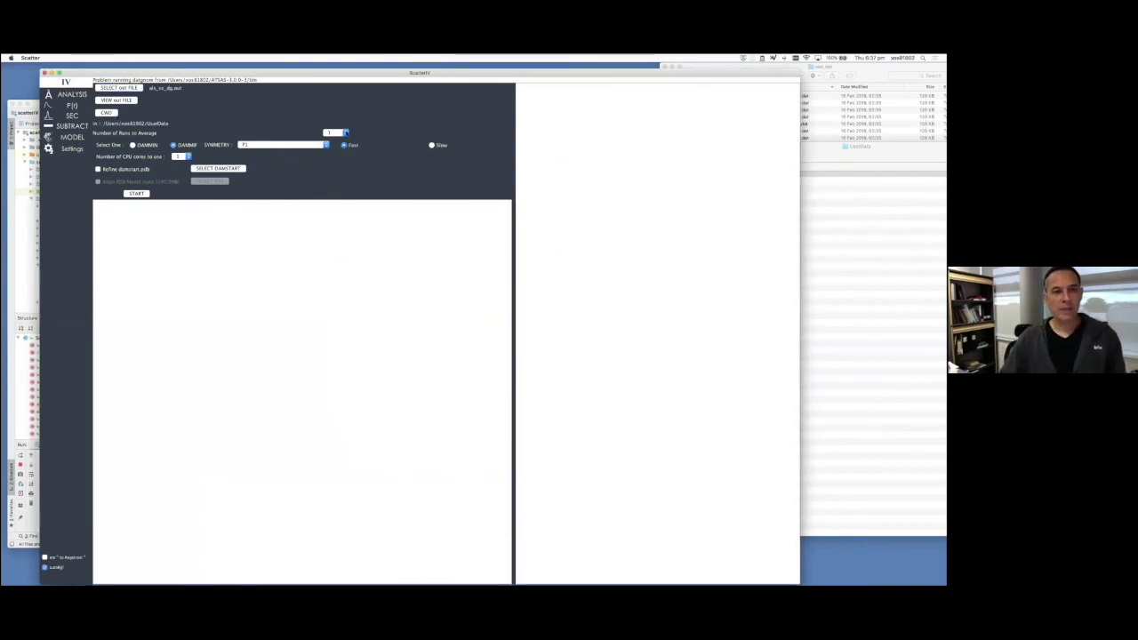
Set the number of modelling runs to average to 17 and the number of CPU cores to 3
left_click(343, 132)
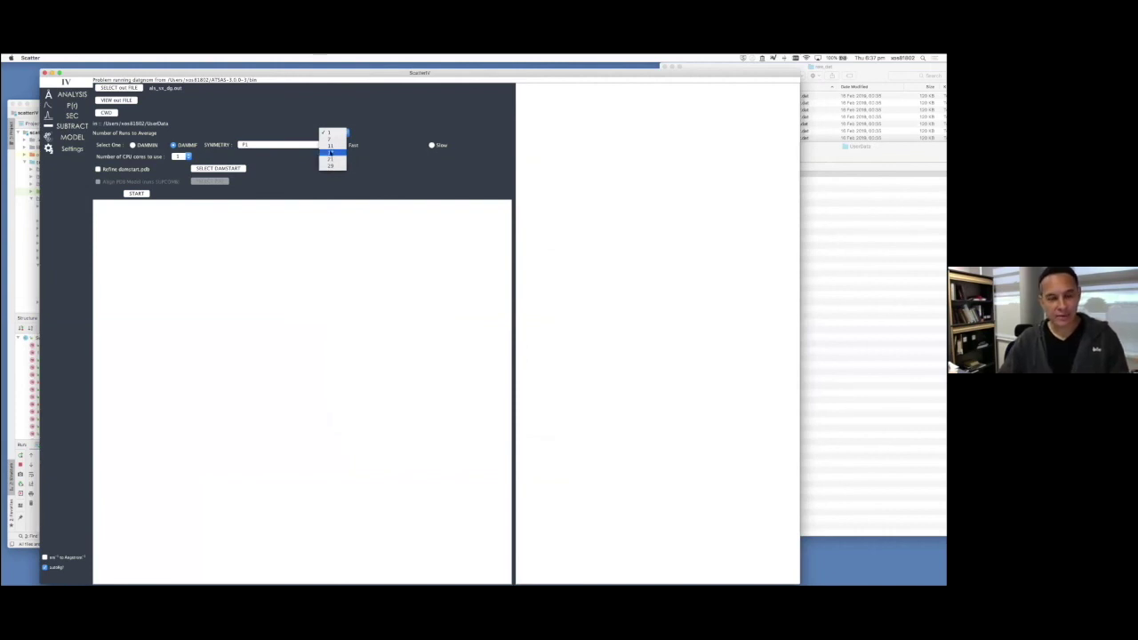
left_click(331, 153)
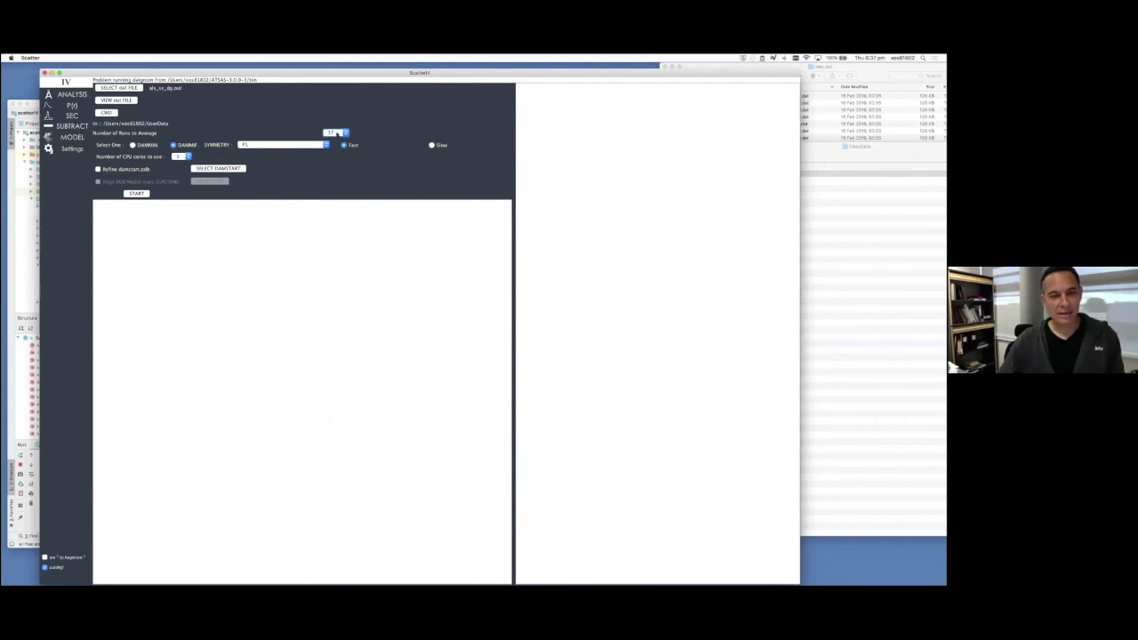
left_click(184, 156)
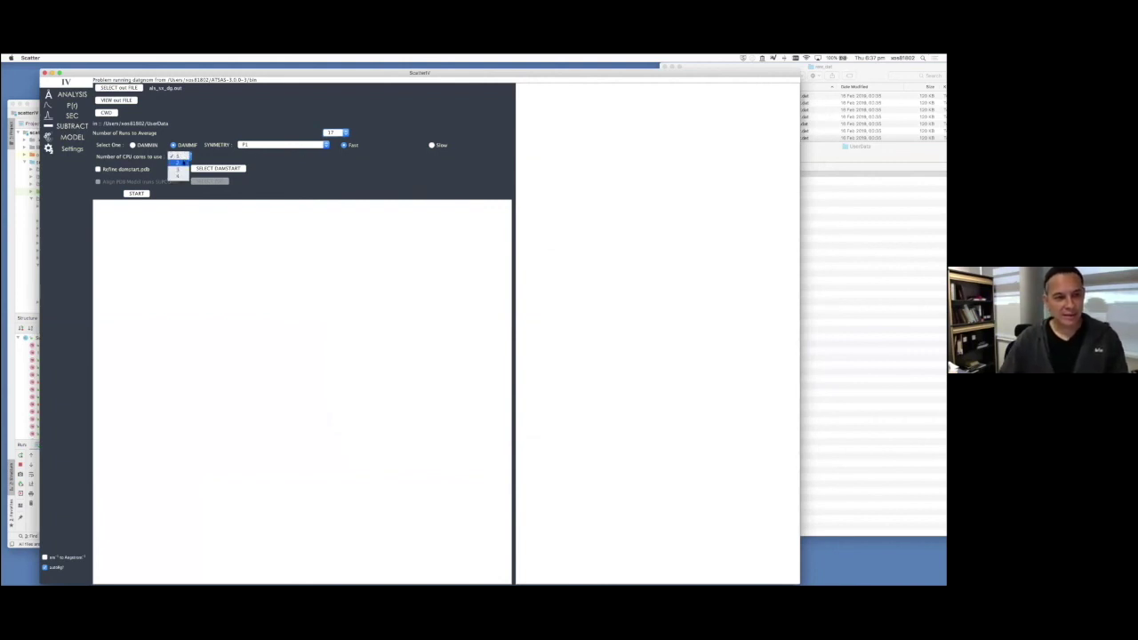
left_click(182, 172)
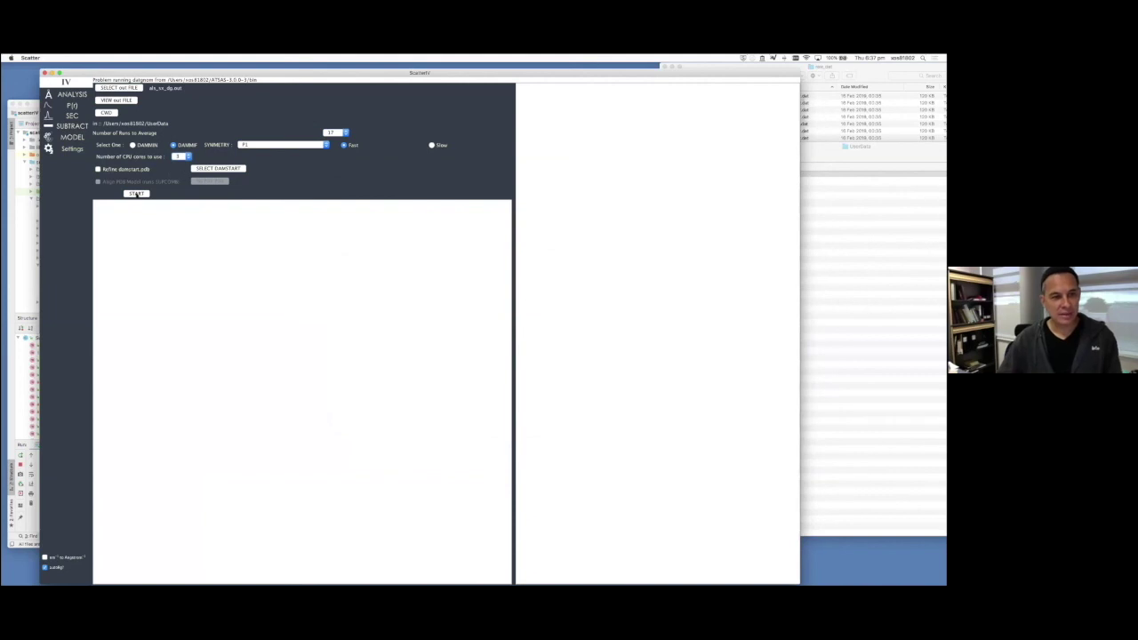